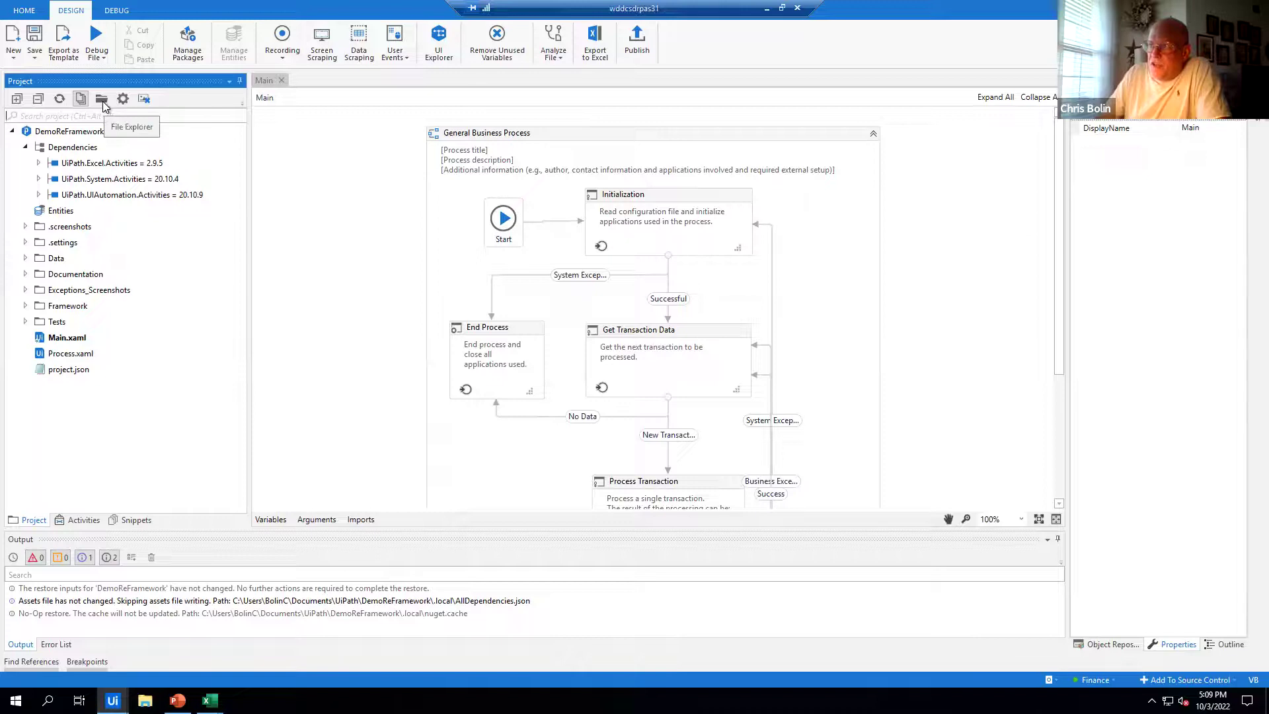
Open the DemoReFramework project folder in File Explorer and create a new folder named Common in it
click(103, 103)
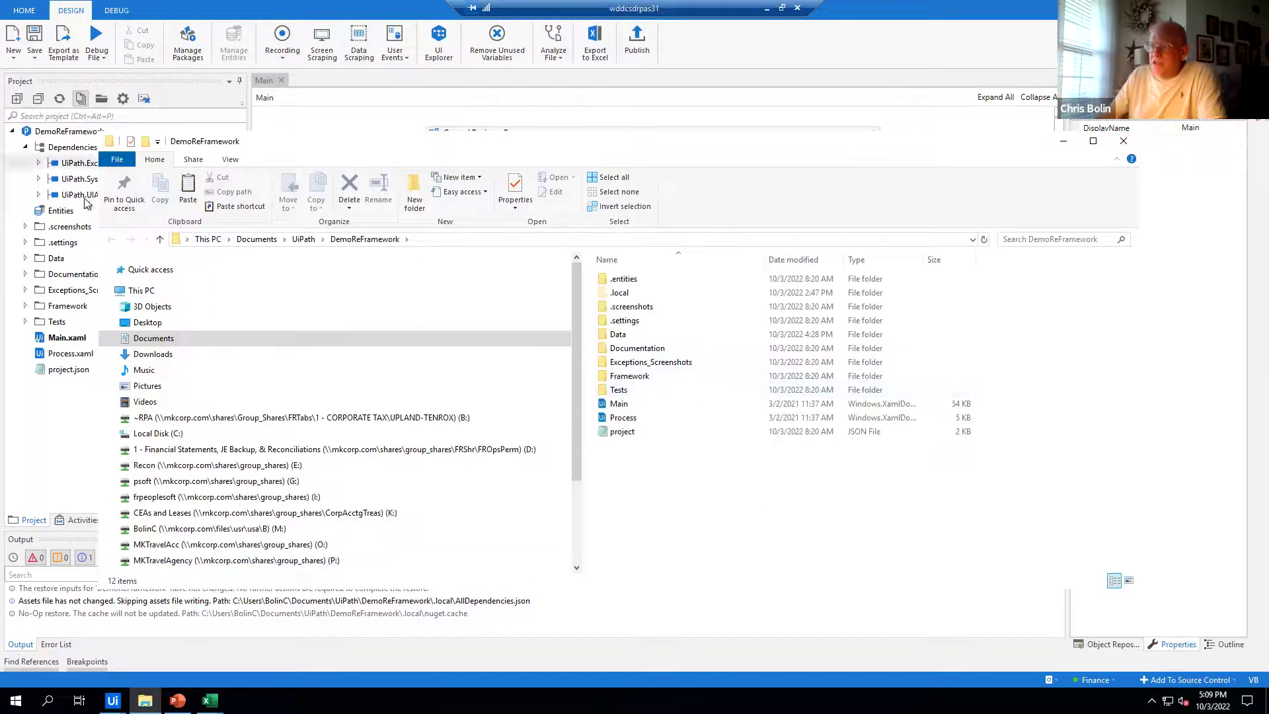
click(144, 143)
text(Common)
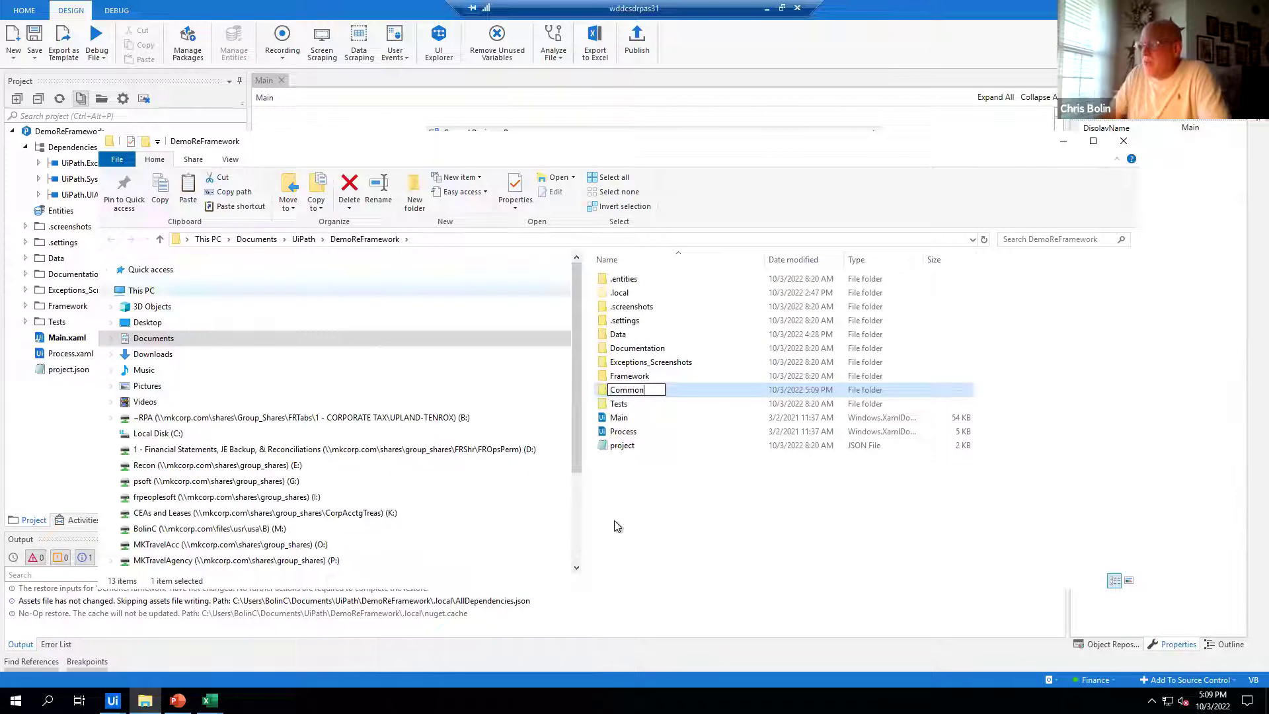
click(653, 399)
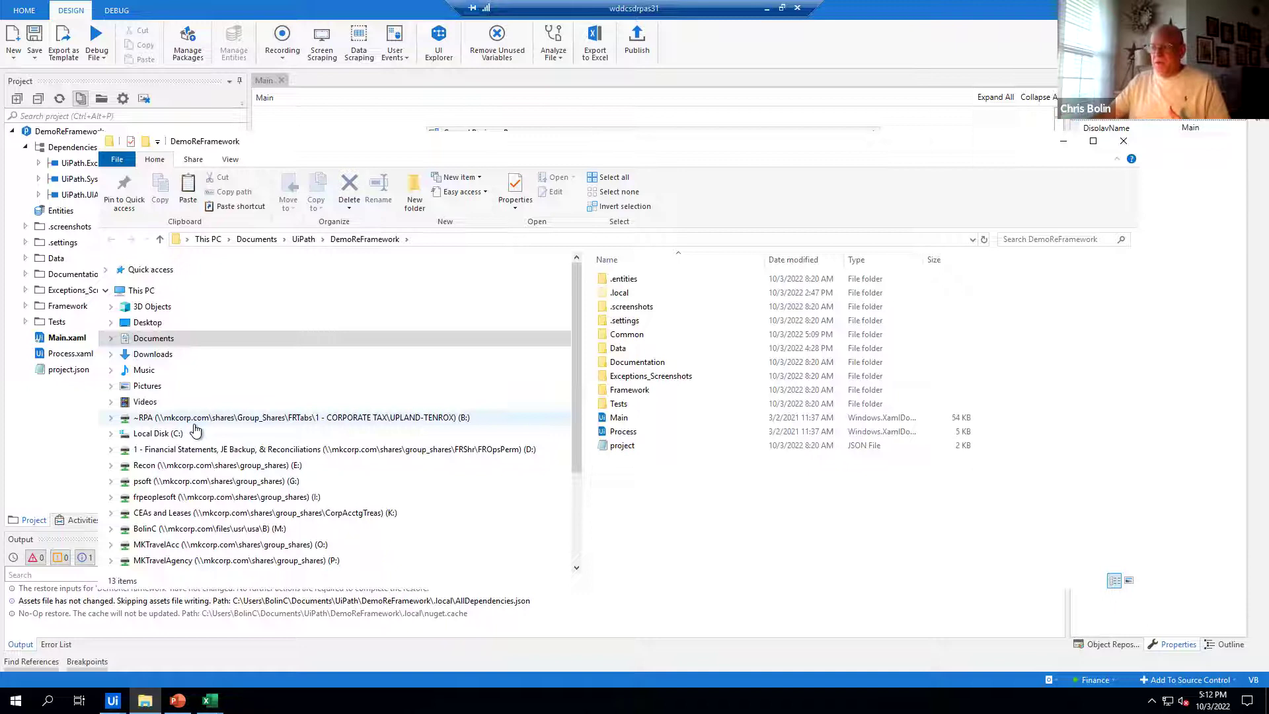
Open the existing project folder 2015_US_FIN_TaxAllocationQuery under C:\RPANew\DEV2020\Finance\Code in File Explorer
scroll(371, 489, down, 1)
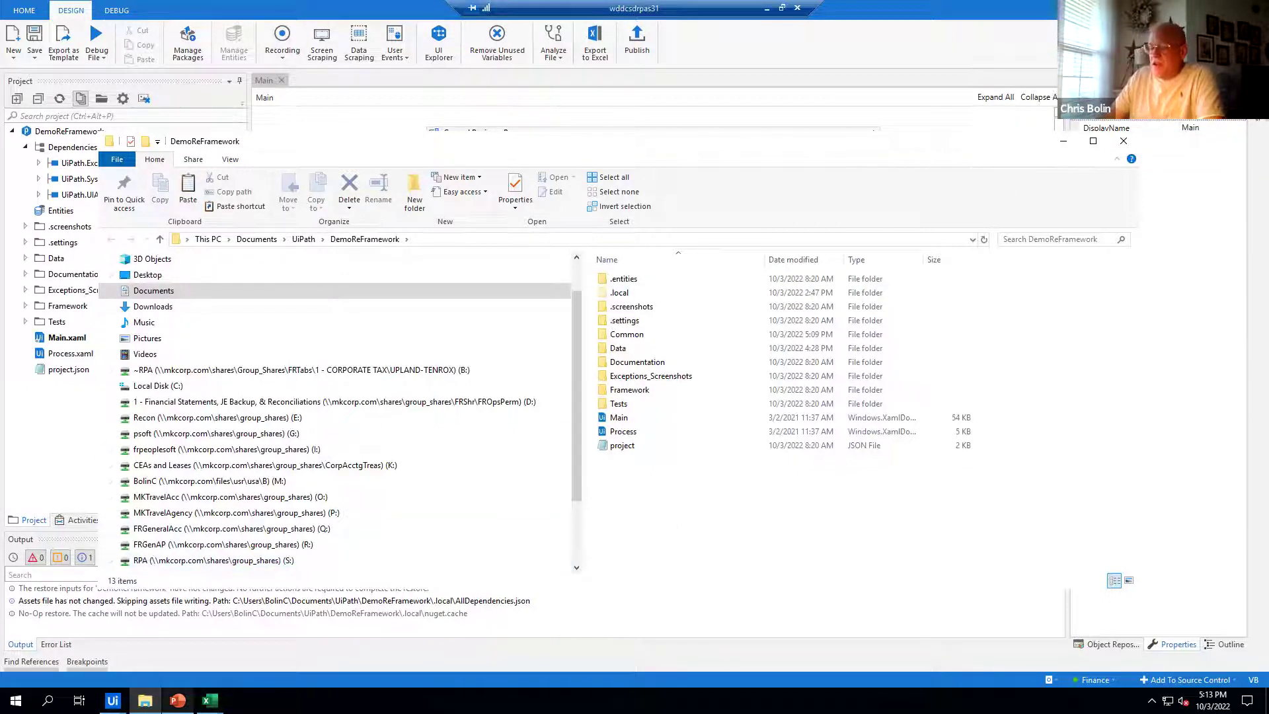
click(177, 700)
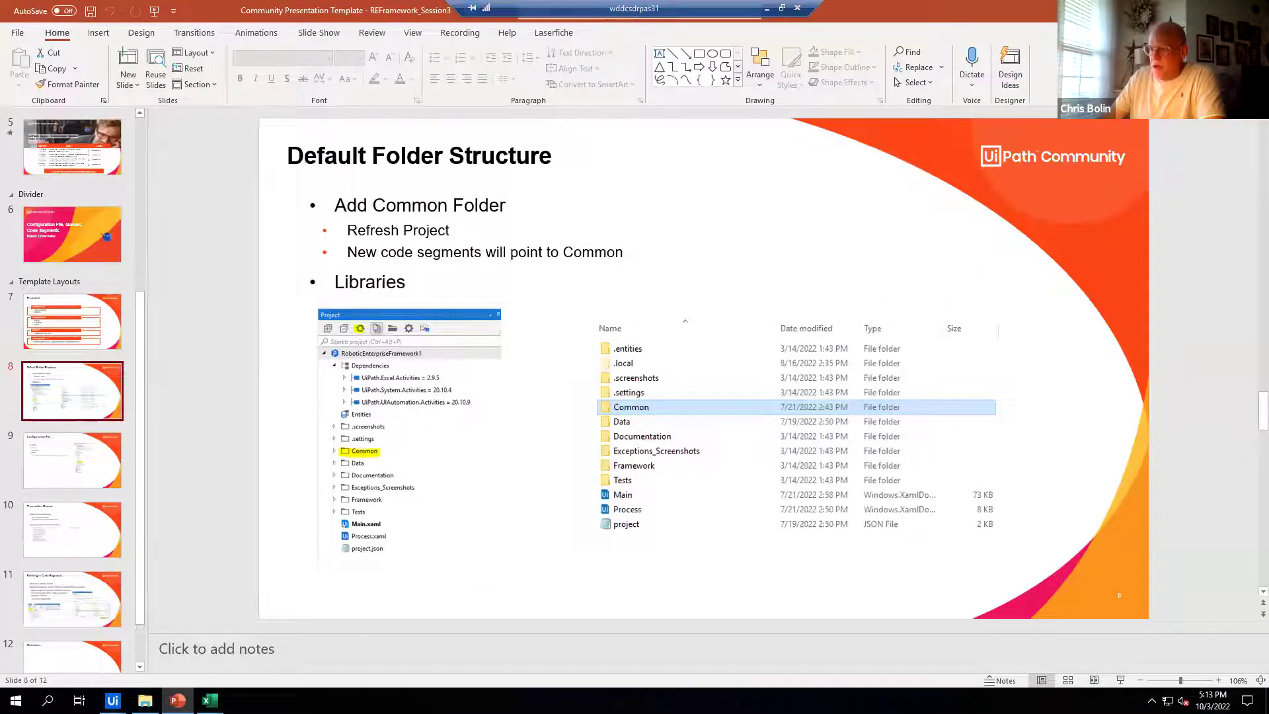
click(145, 700)
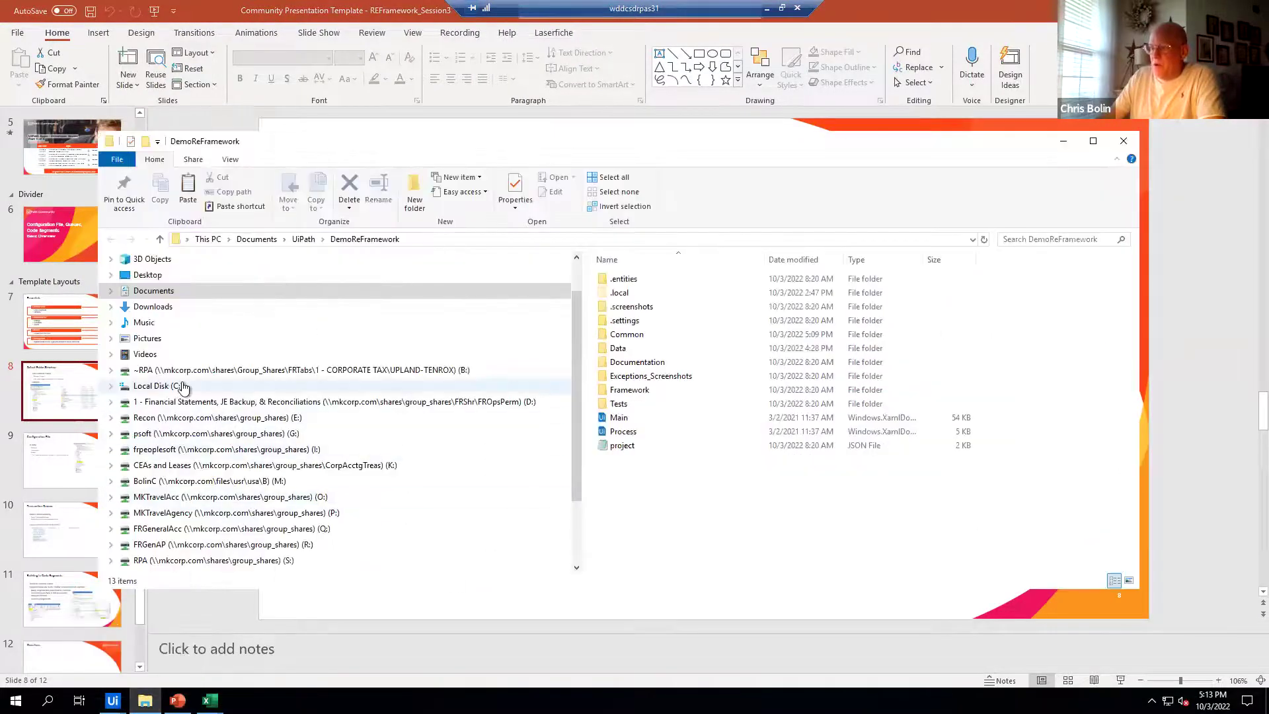
click(556, 386)
double_click(636, 375)
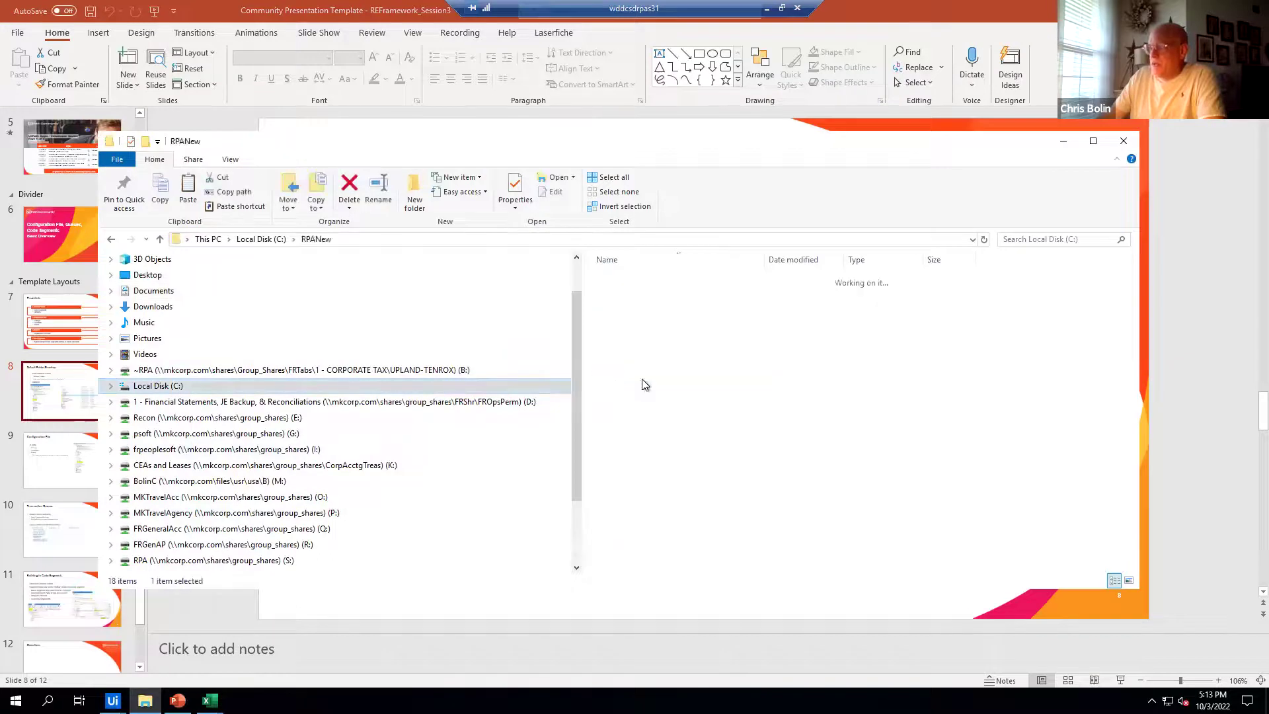
double_click(633, 349)
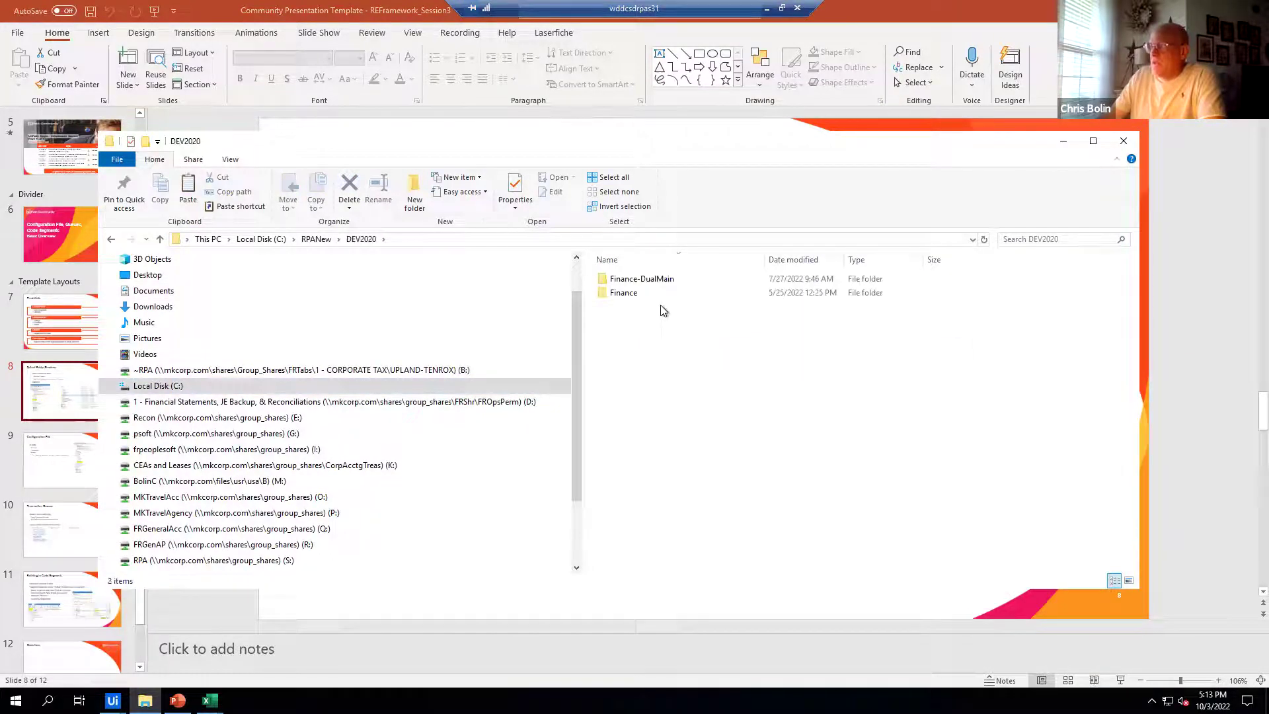
double_click(622, 296)
click(621, 283)
double_click(621, 282)
scroll(661, 397, down, 1)
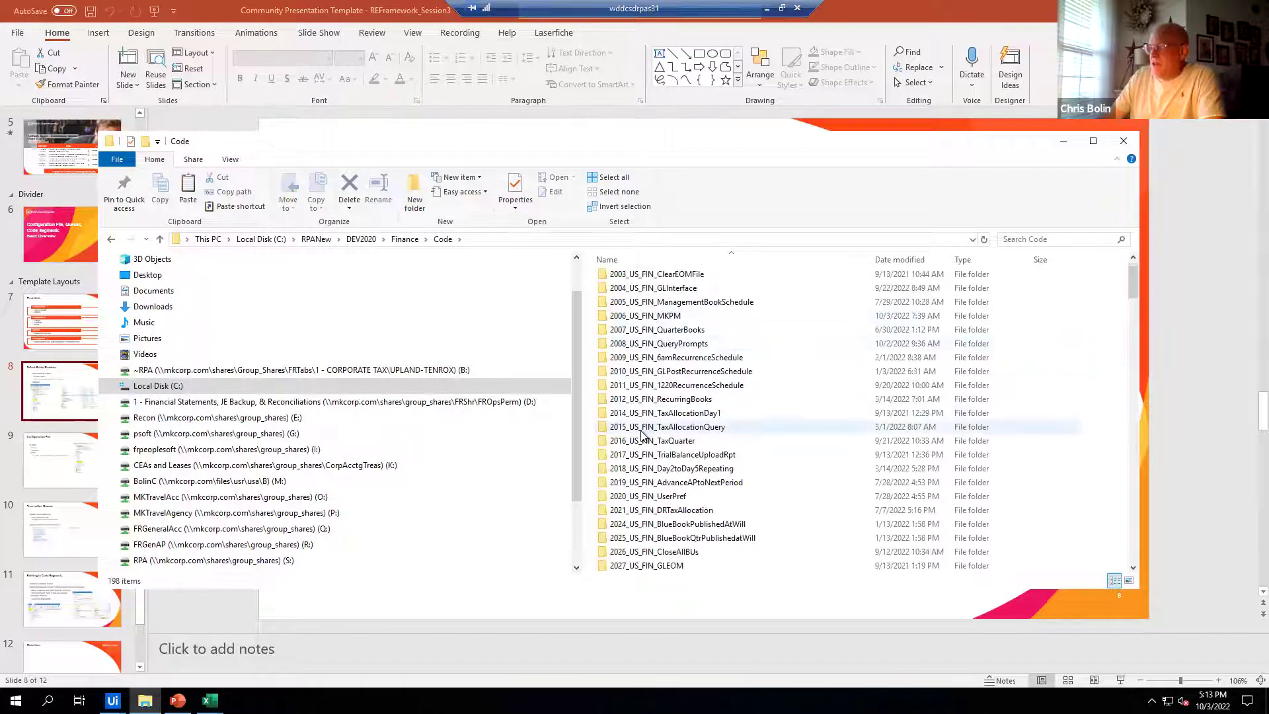
double_click(641, 429)
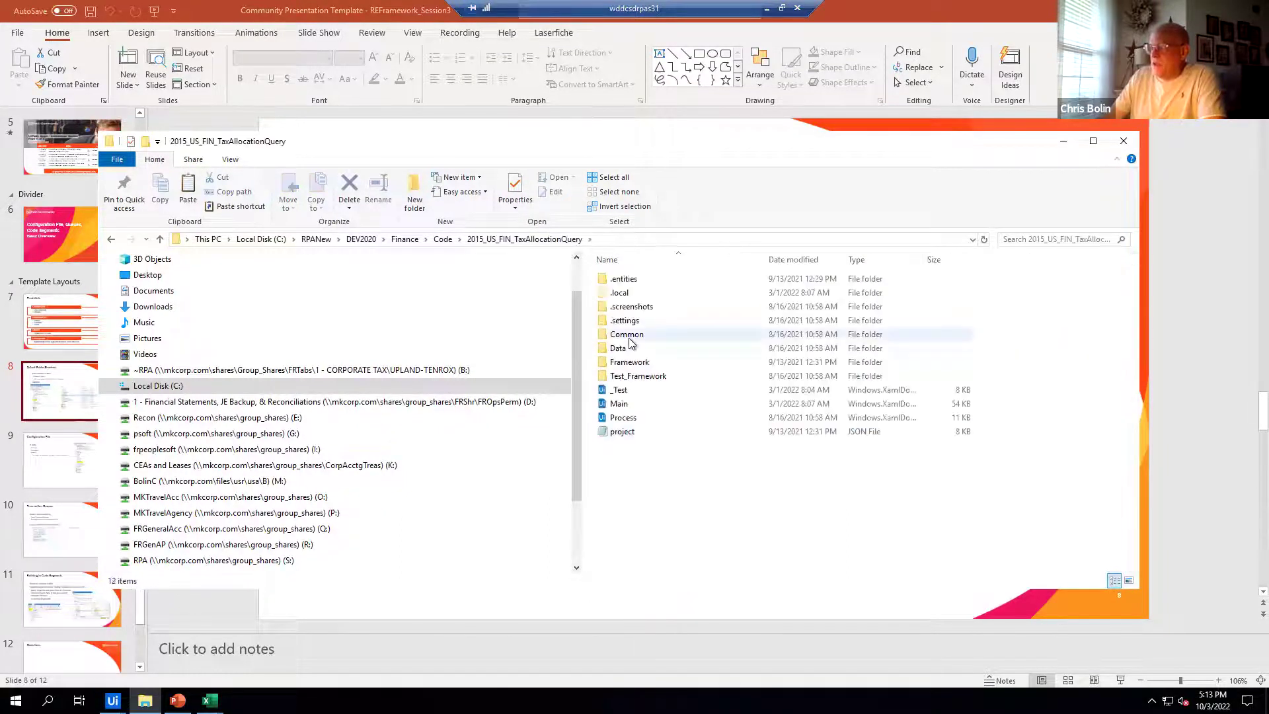
Examine the workflow files in that project's Common folder, and return to the Default Folder Structure slide
key(Return)
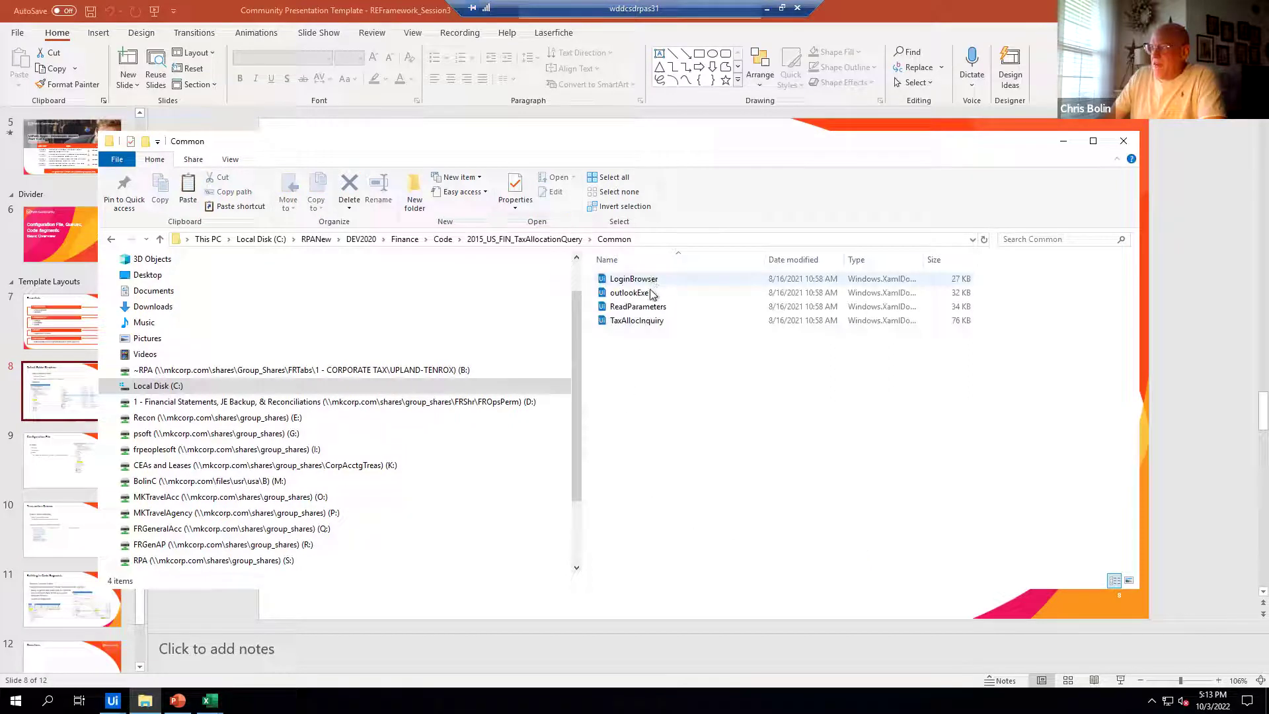
click(160, 239)
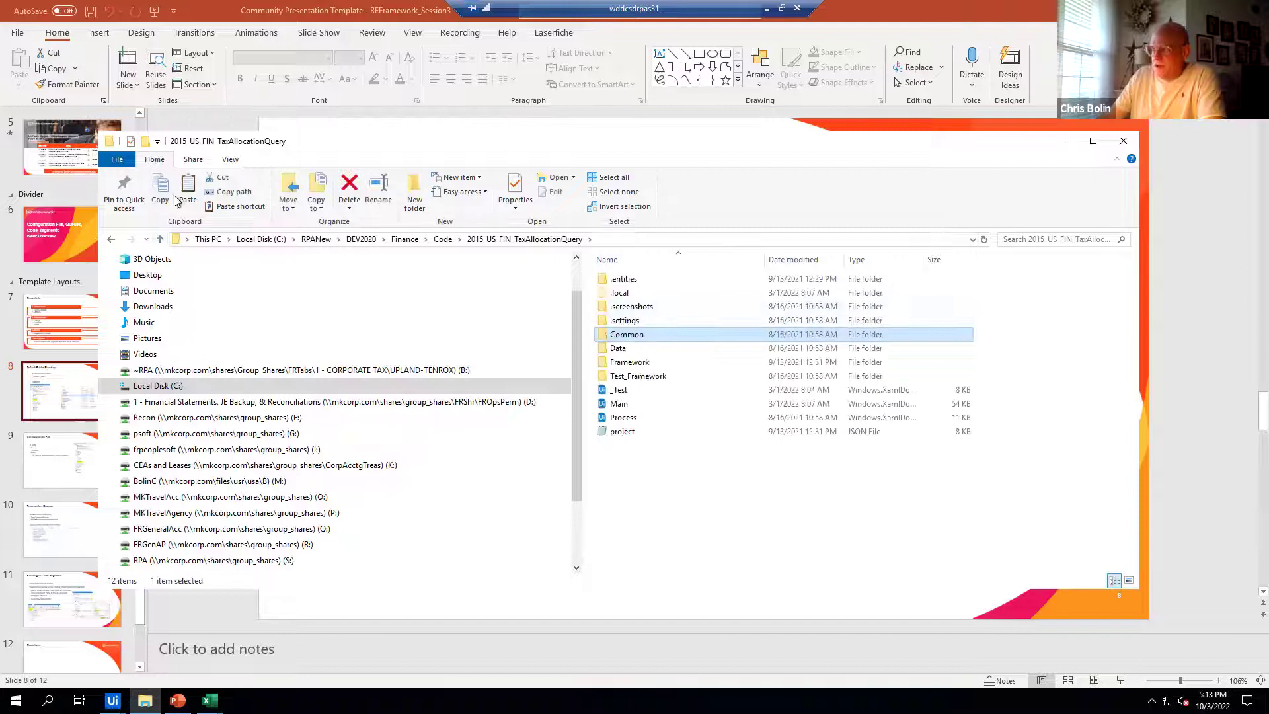
double_click(627, 336)
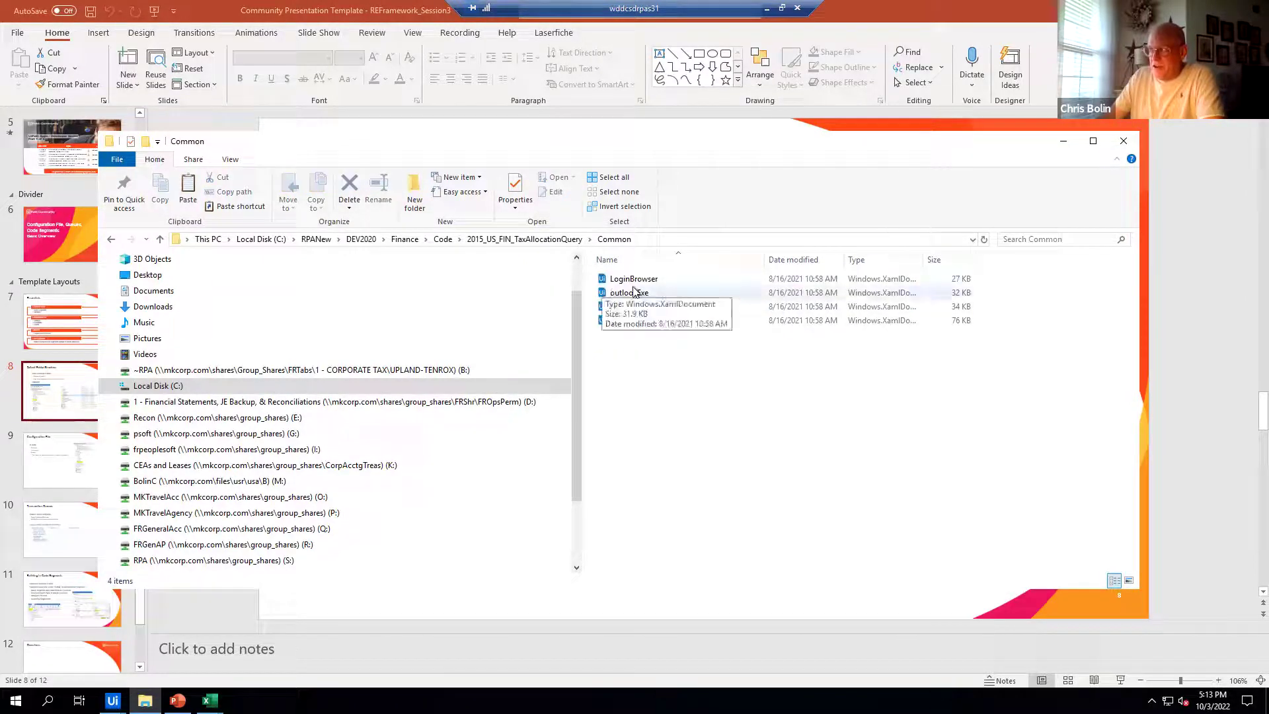
click(161, 240)
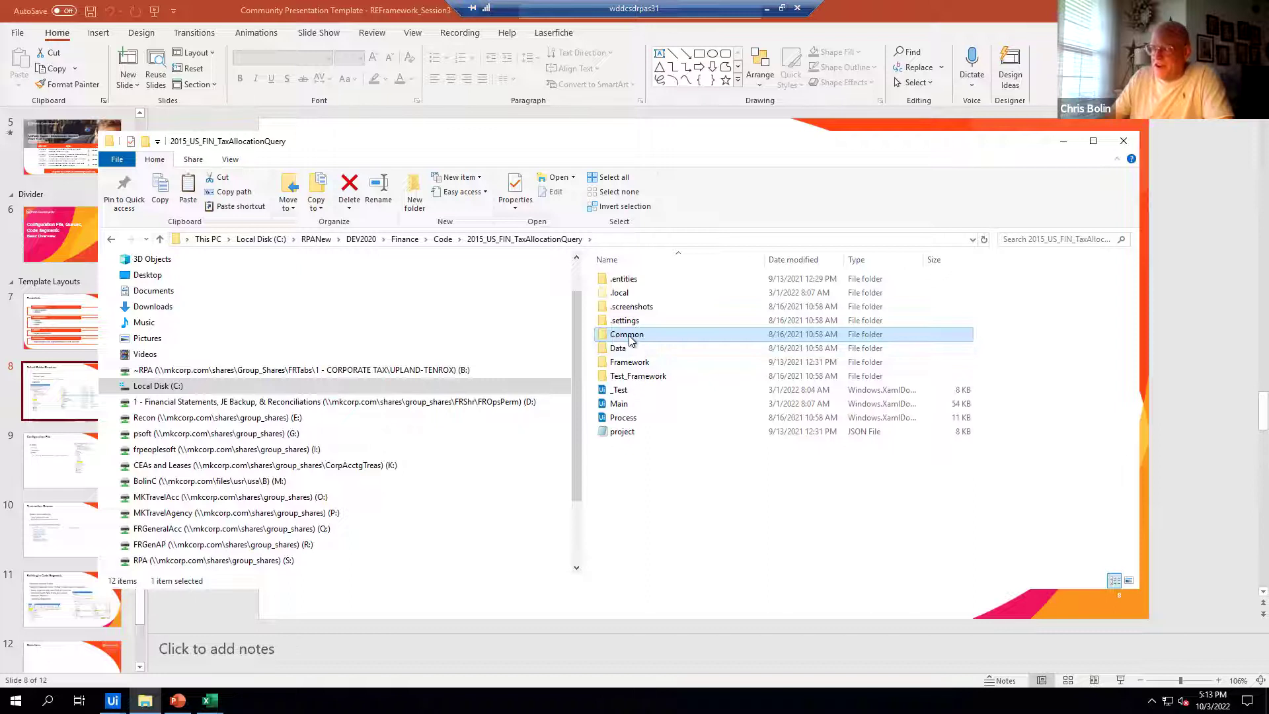
click(985, 18)
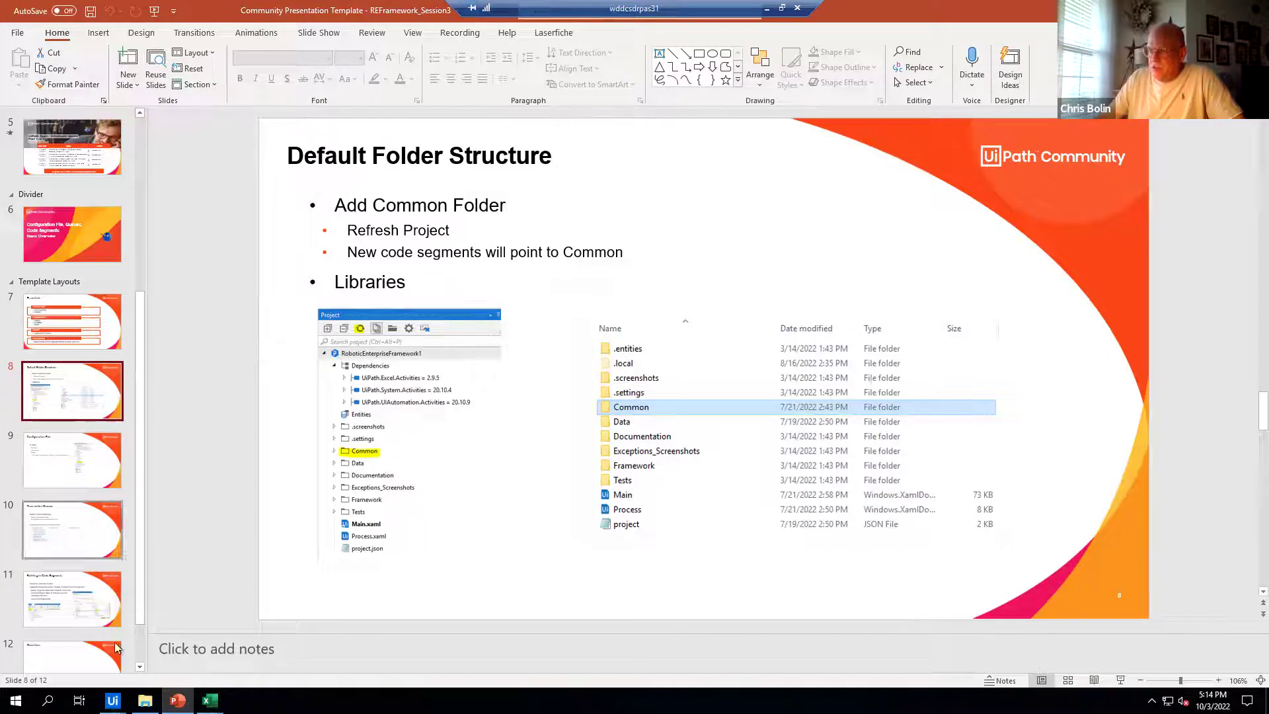
Switch to the UiPath Studio start screen and create a new blank library named TestLibrary in the default location
mouse_move(112, 699)
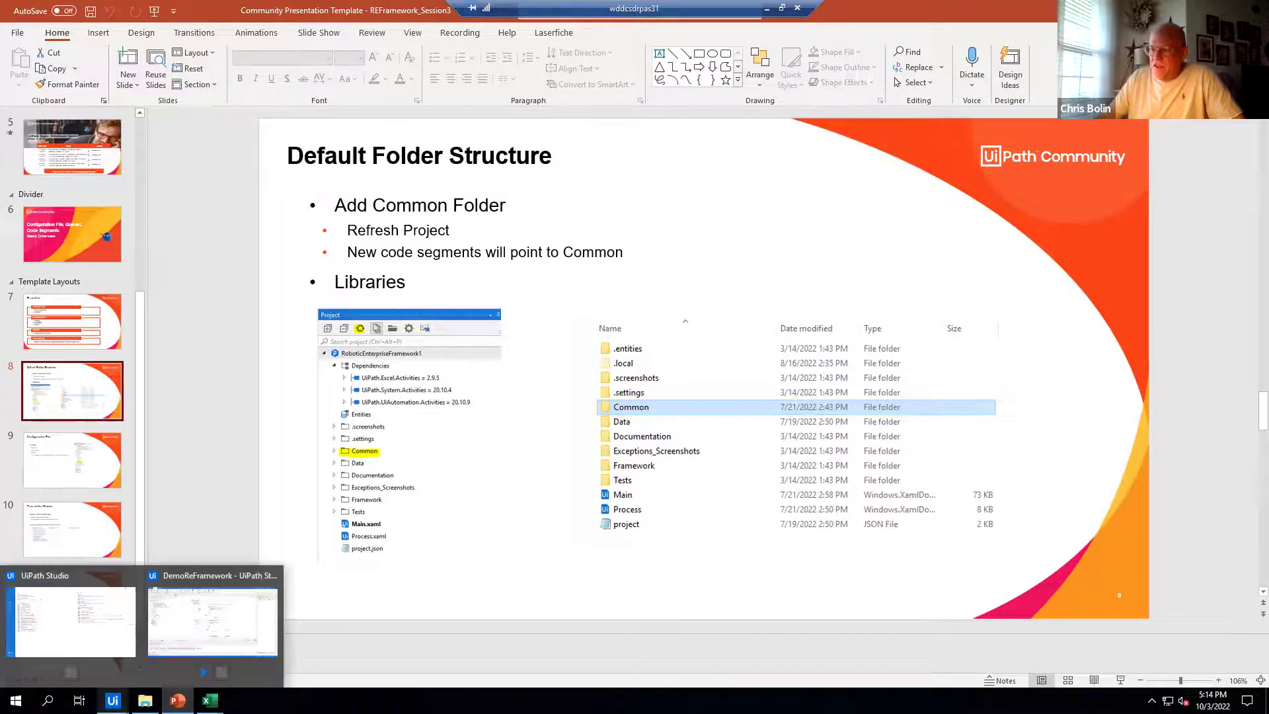
click(120, 644)
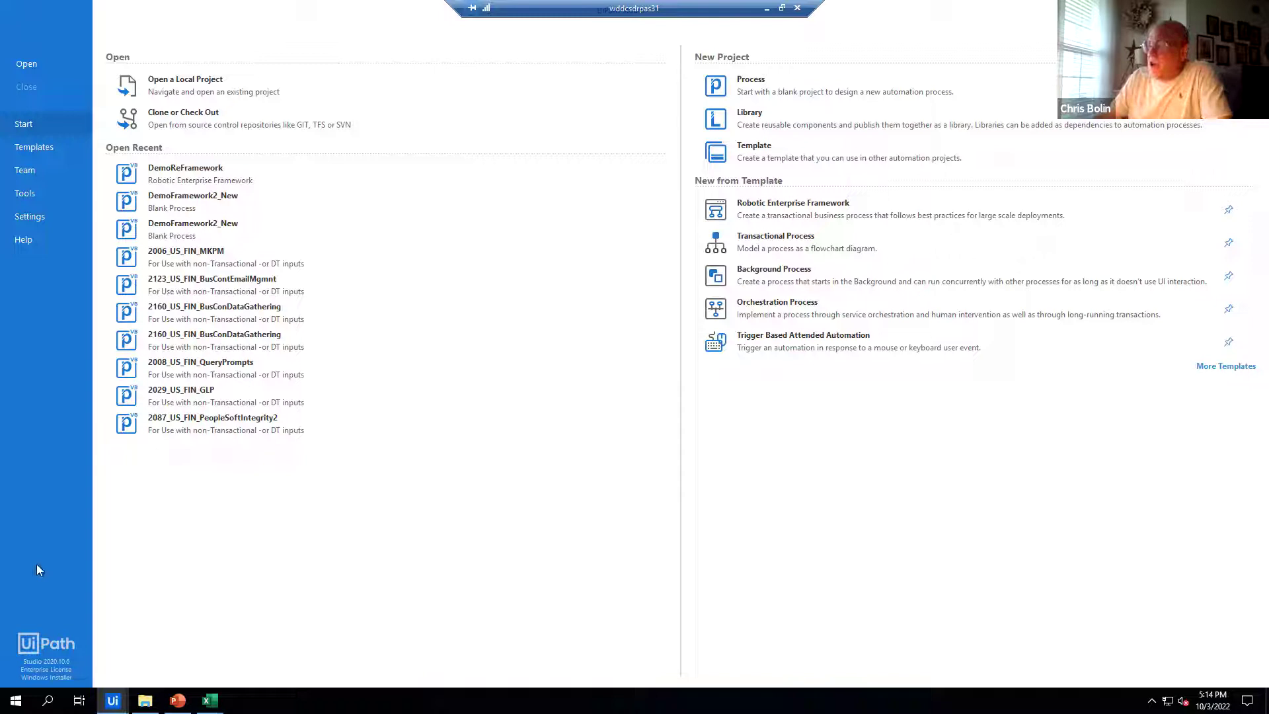
click(761, 125)
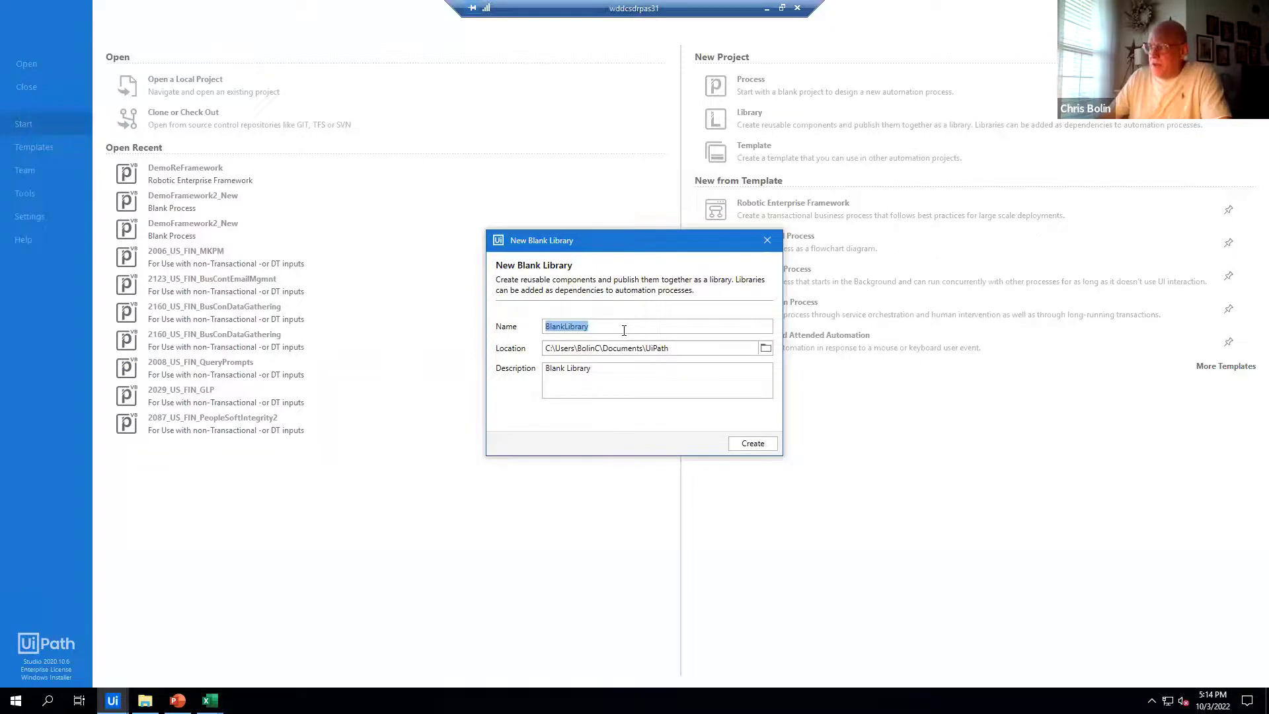
text(T)
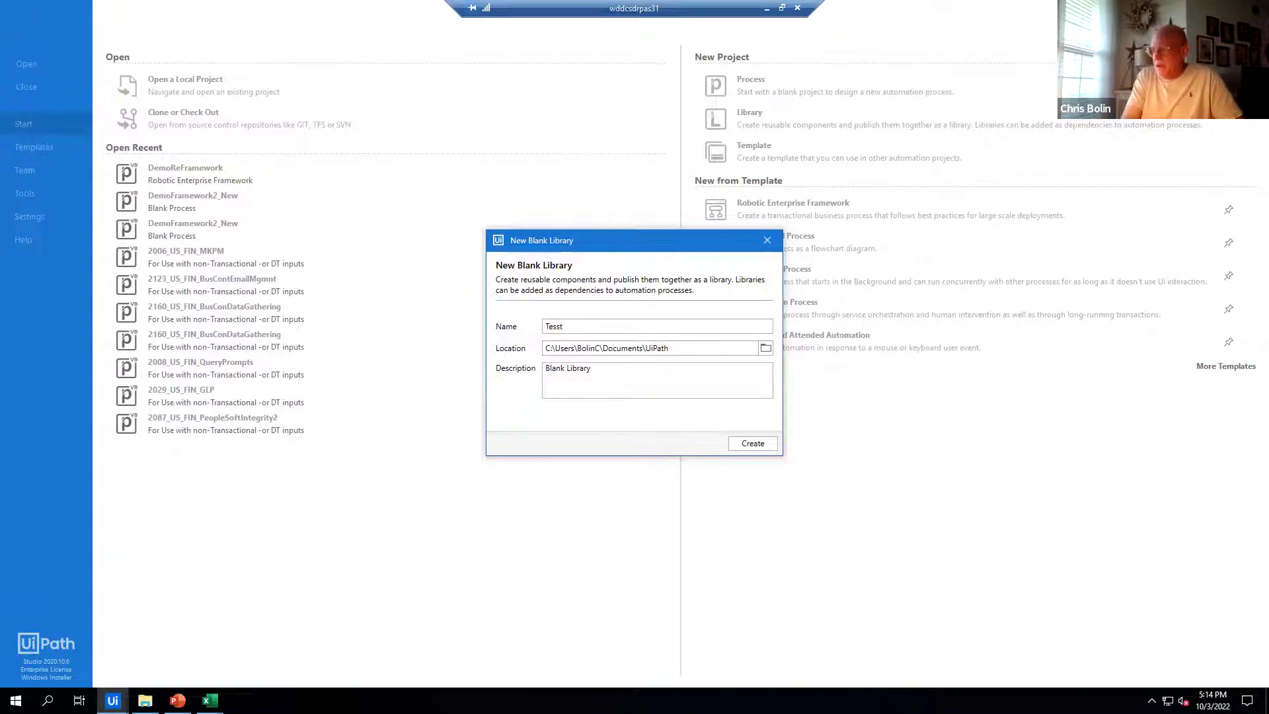
text(estLibrary)
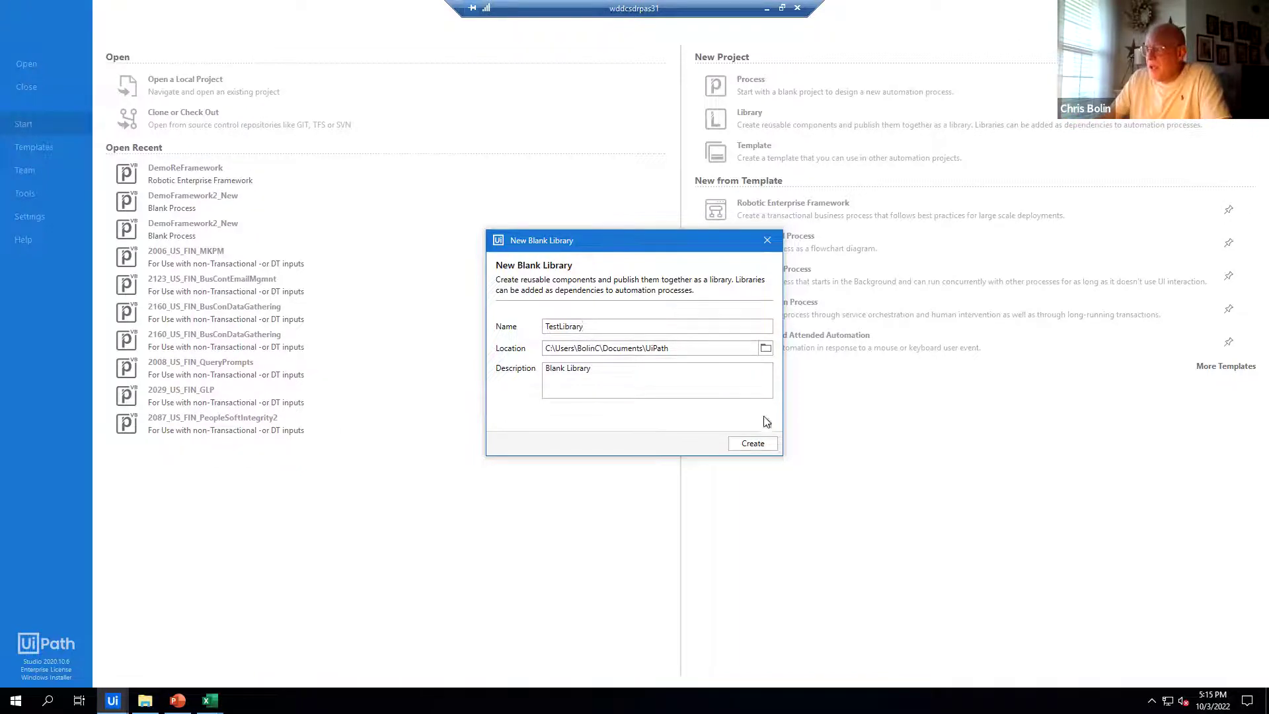
click(767, 445)
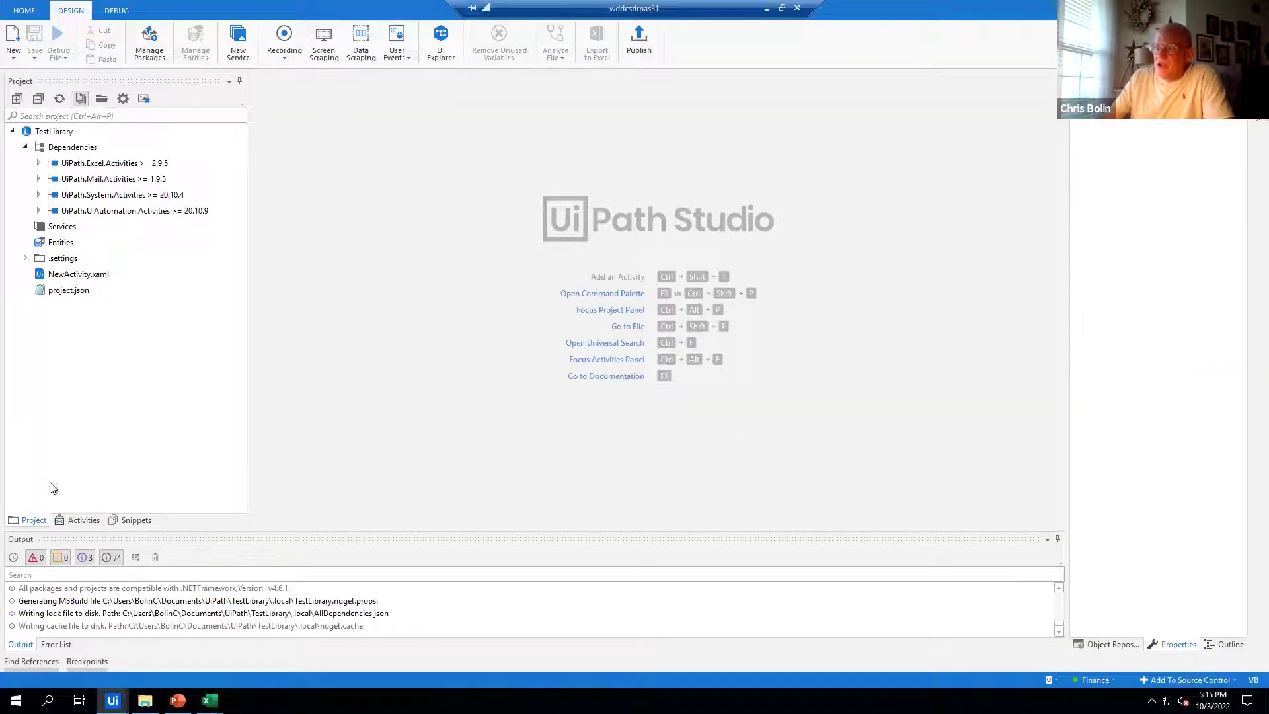
Try to add an Assign activity to the empty design area of the library
click(86, 520)
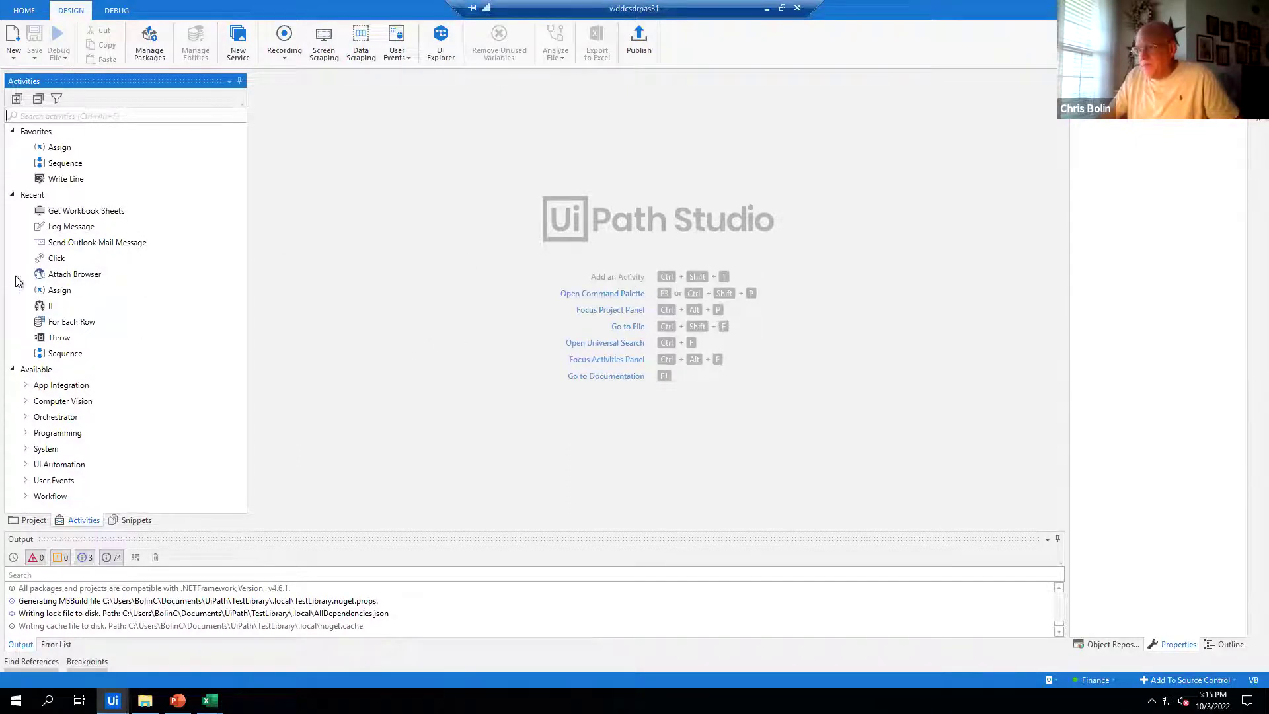
drag(73, 289, 648, 328)
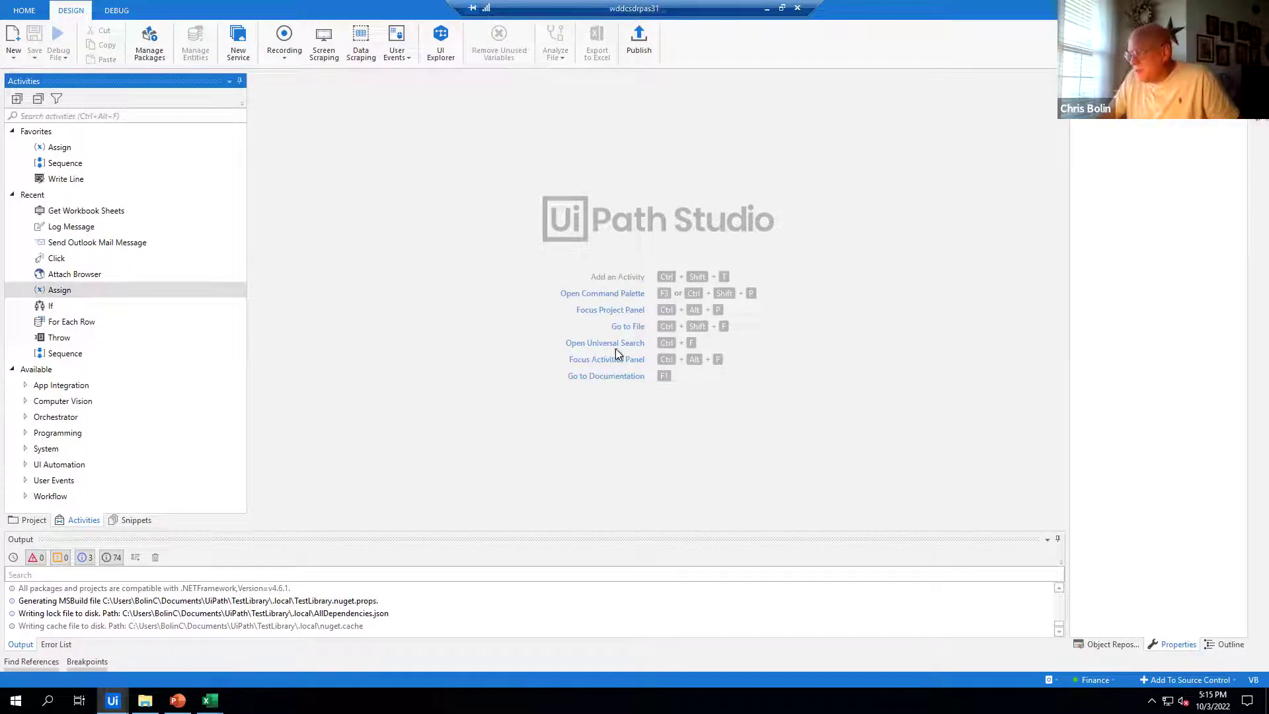
click(629, 279)
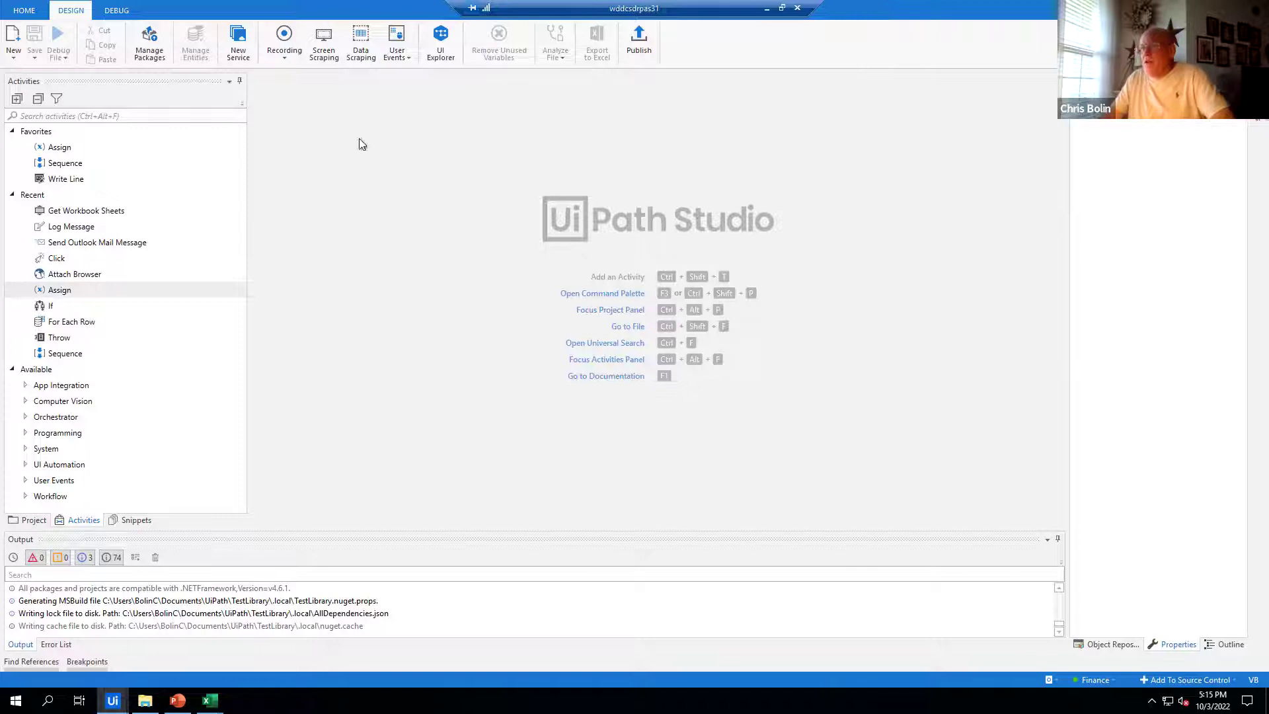
click(107, 211)
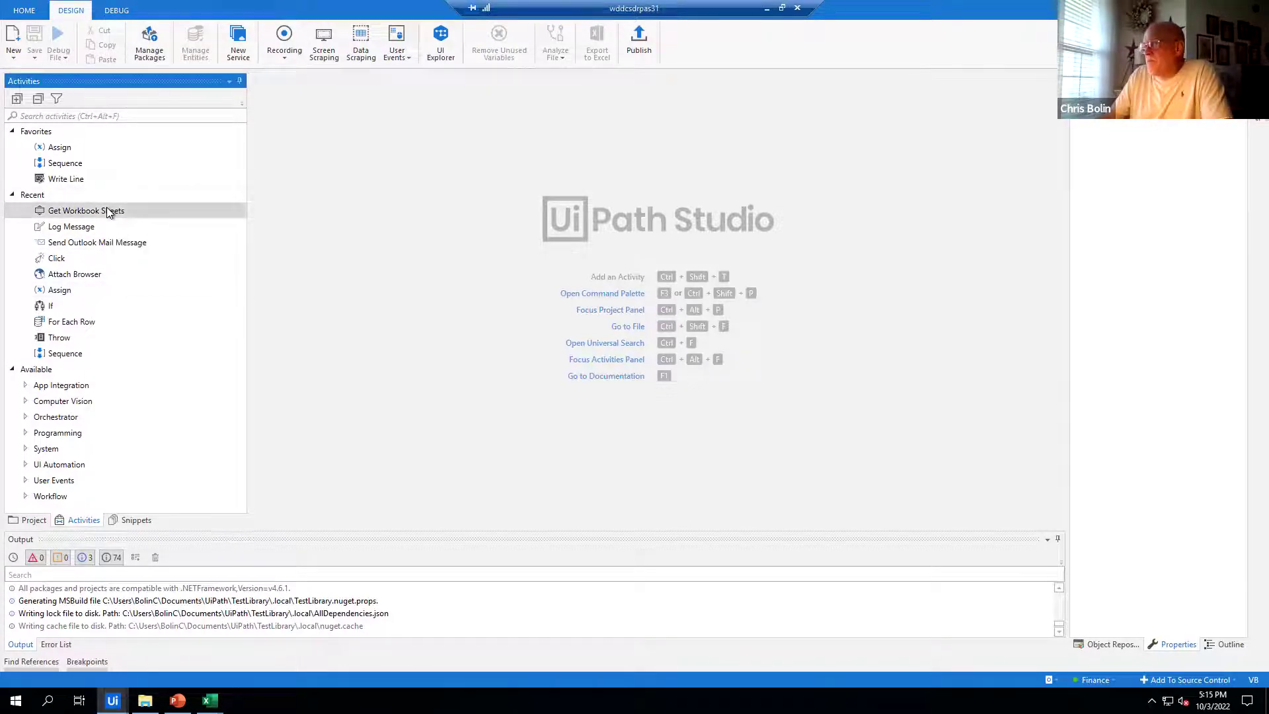
Create a new sequence workflow named Sequence in TestLibrary and add a For Each Row activity to it
click(14, 57)
click(37, 77)
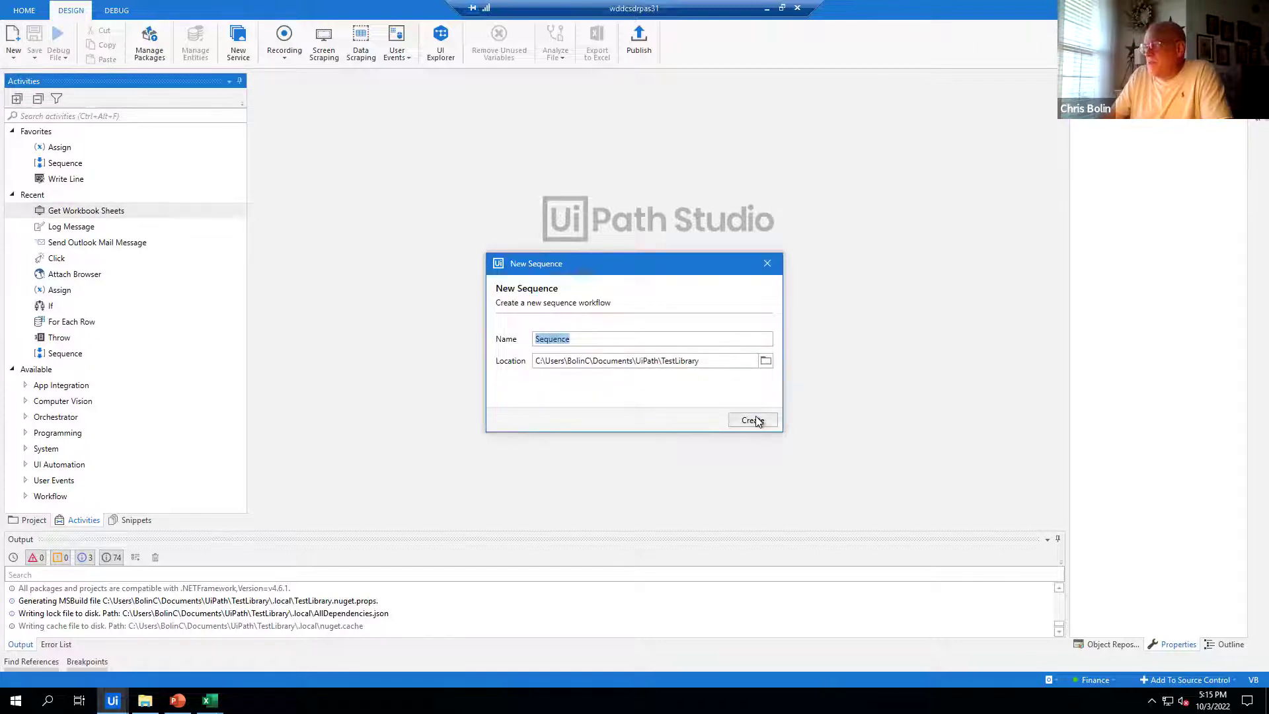
click(758, 421)
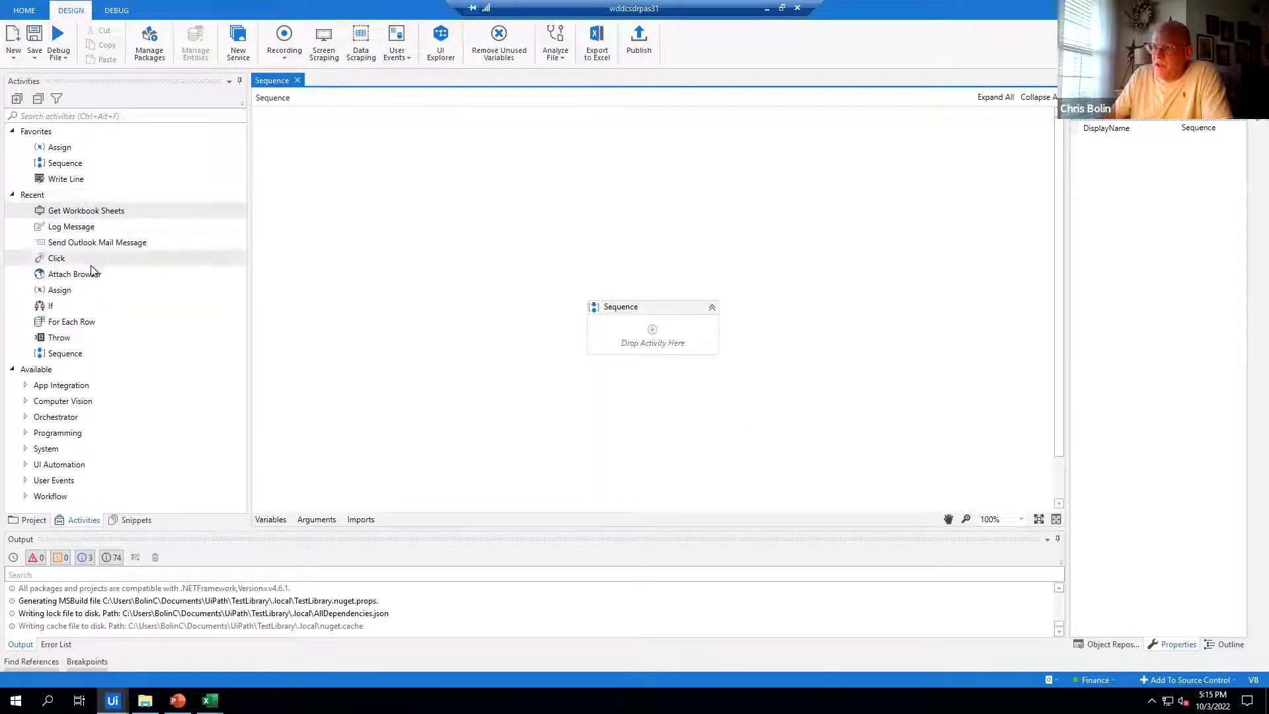
drag(73, 322, 664, 340)
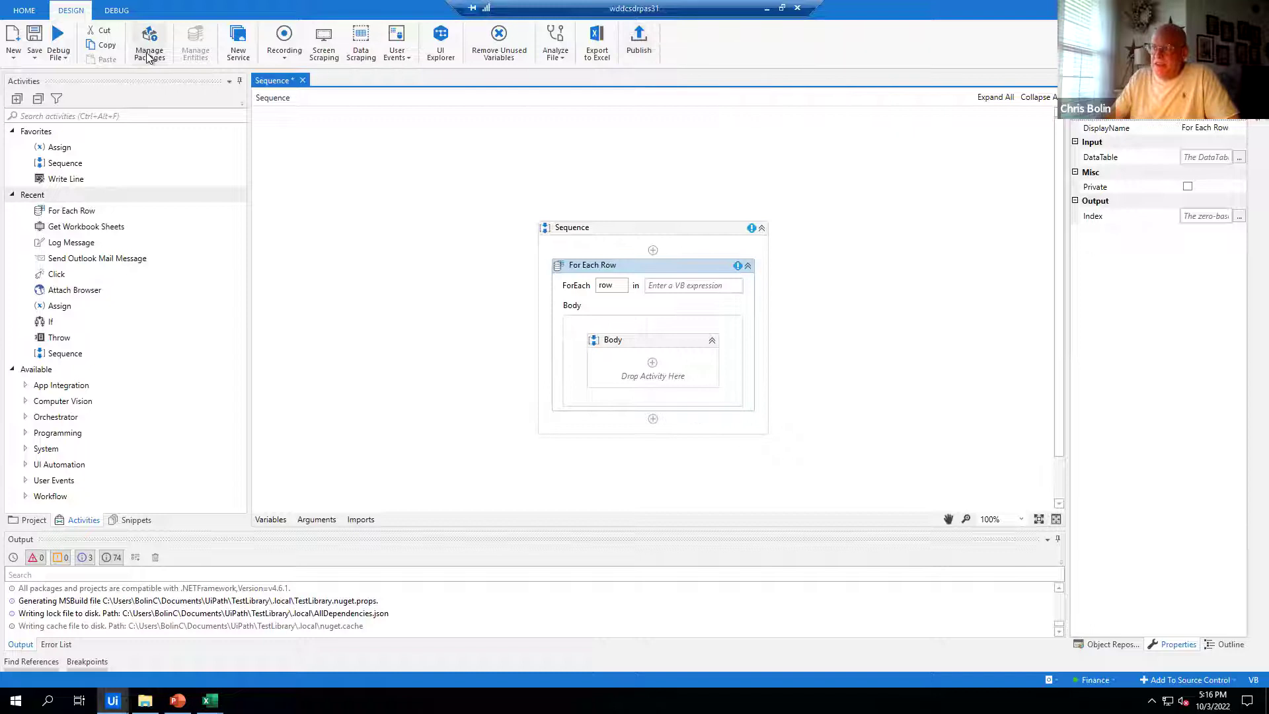
Try to add a user-defined package source named TestLibrary in the package management settings
click(303, 82)
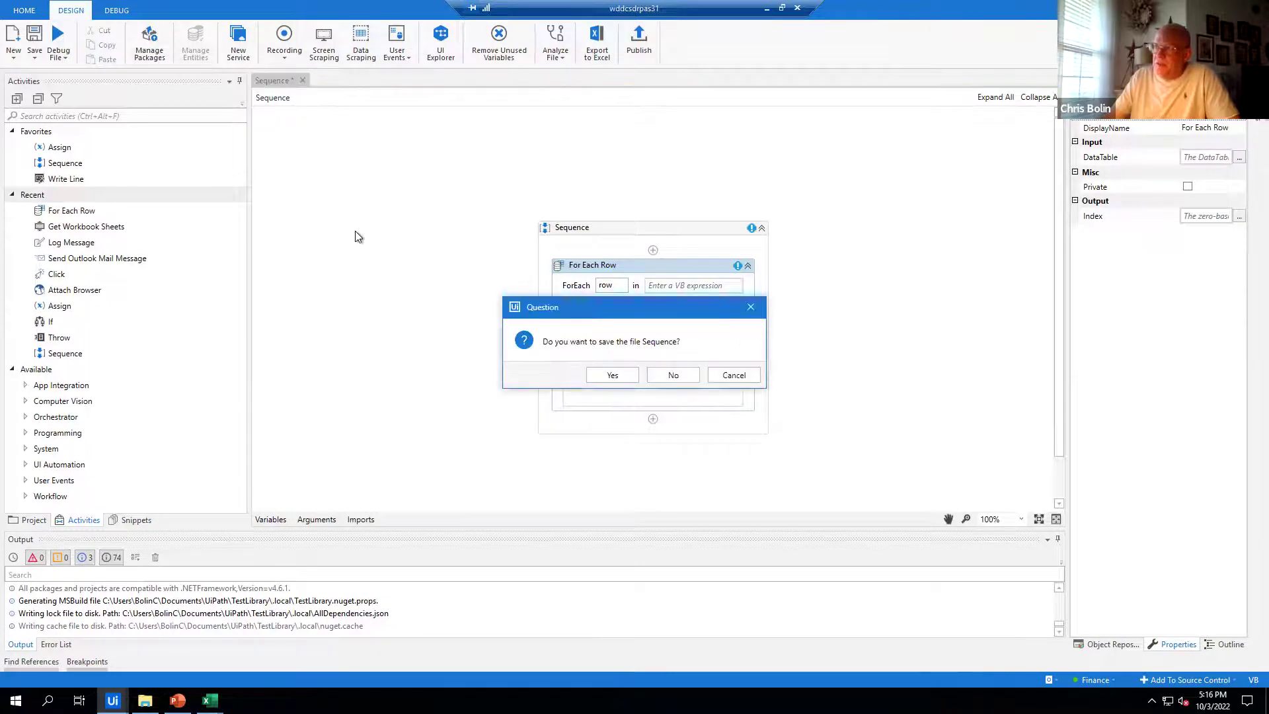
click(722, 379)
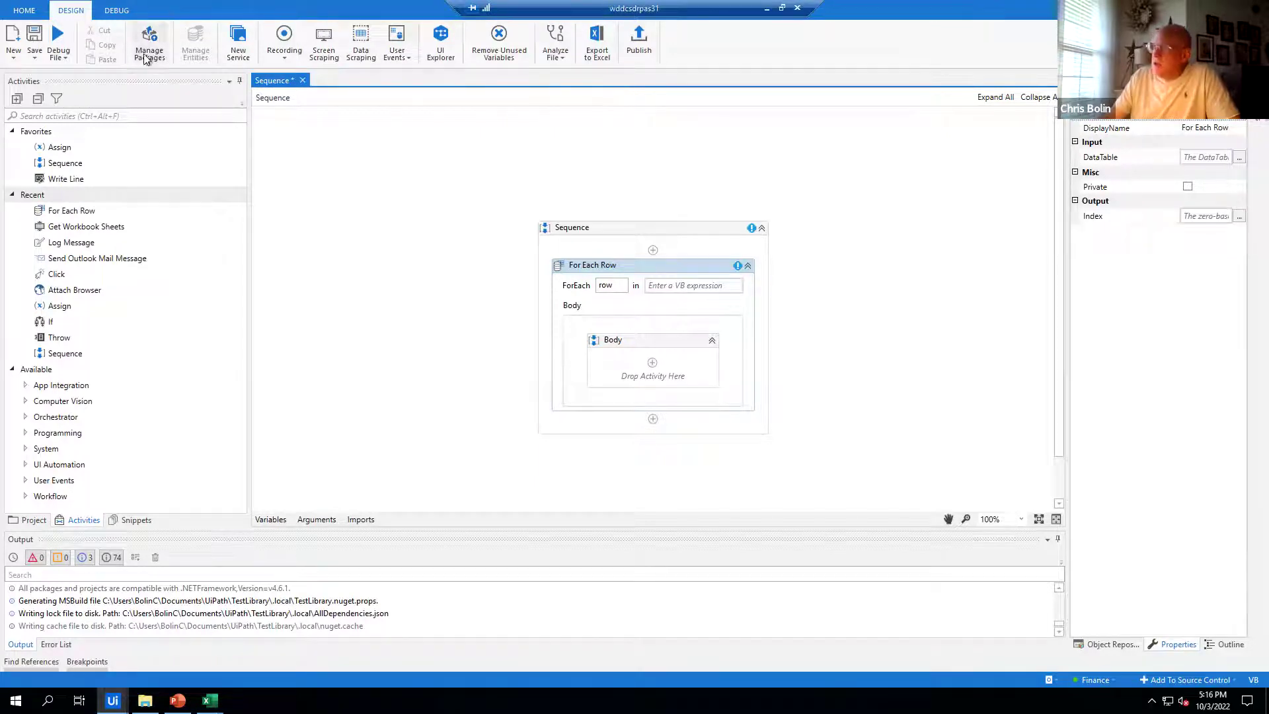
click(150, 43)
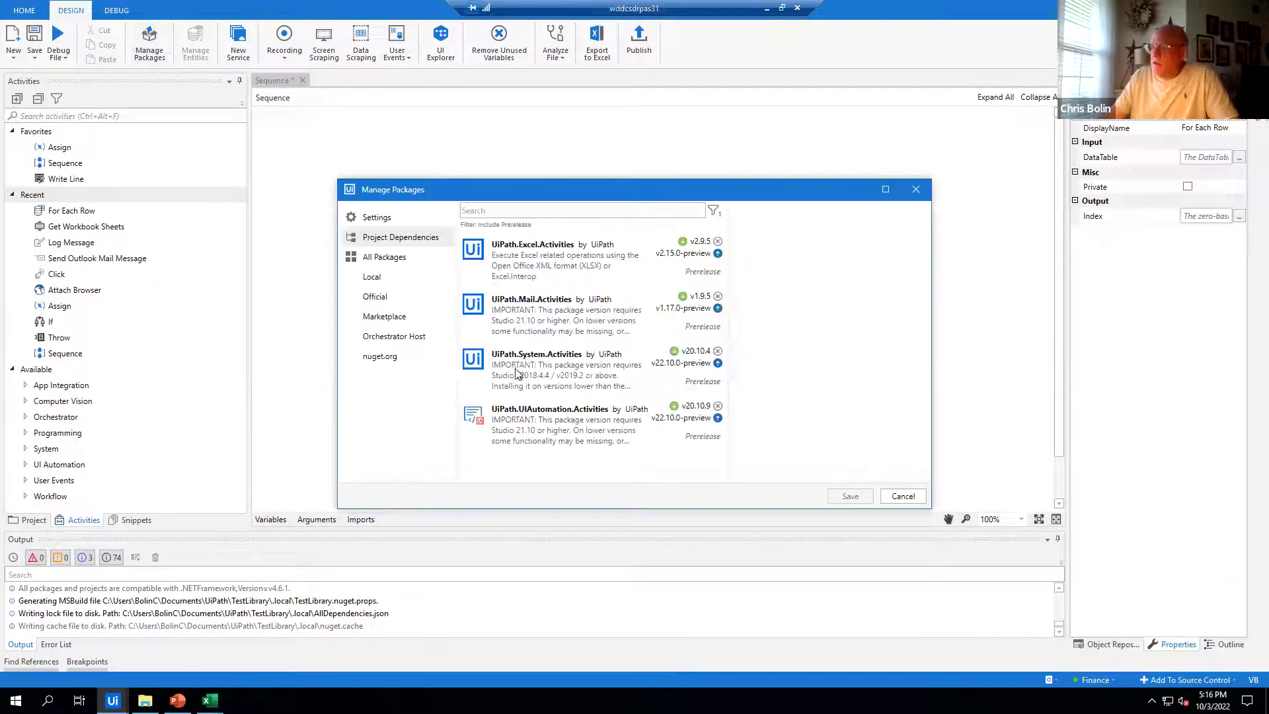
click(382, 222)
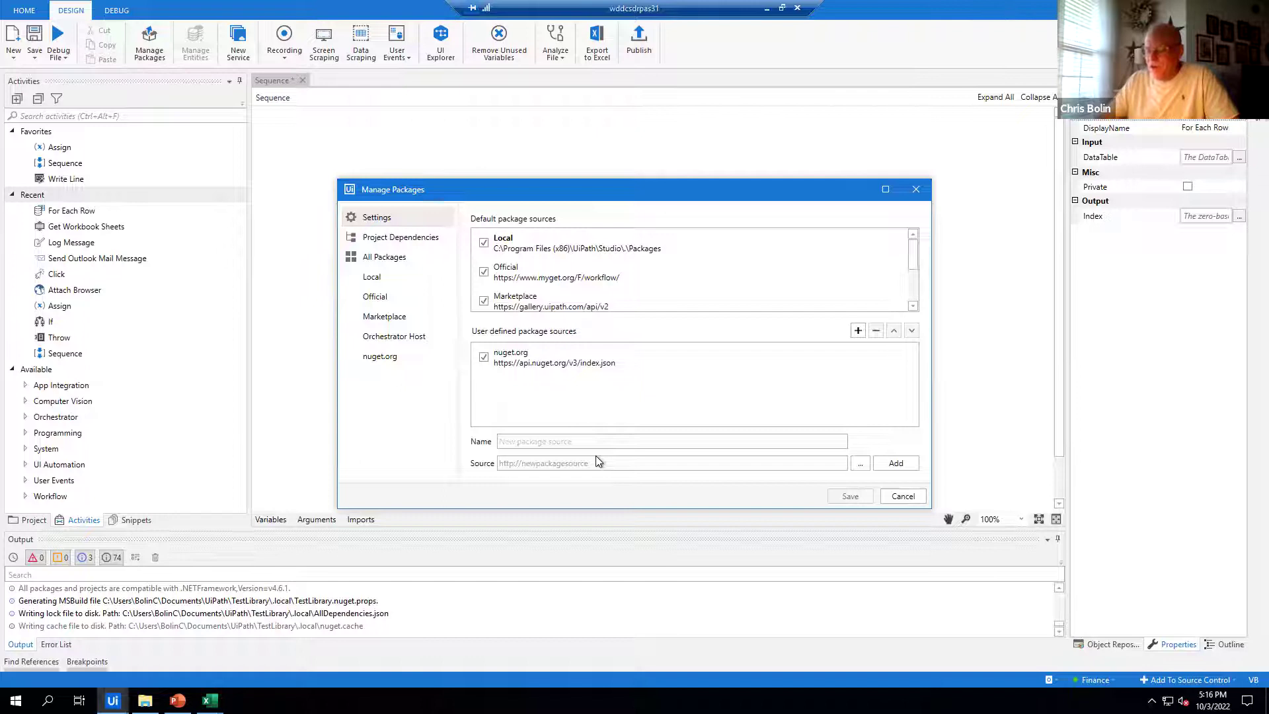
text(TestLibrary)
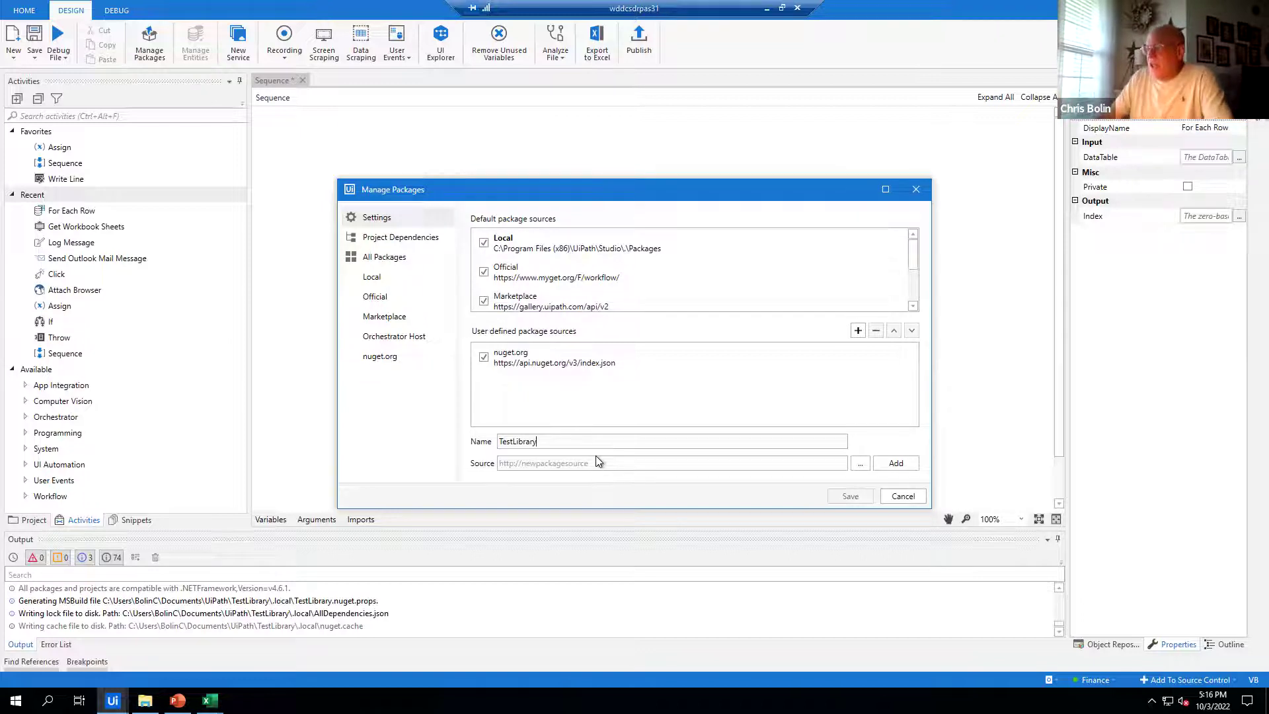
click(609, 465)
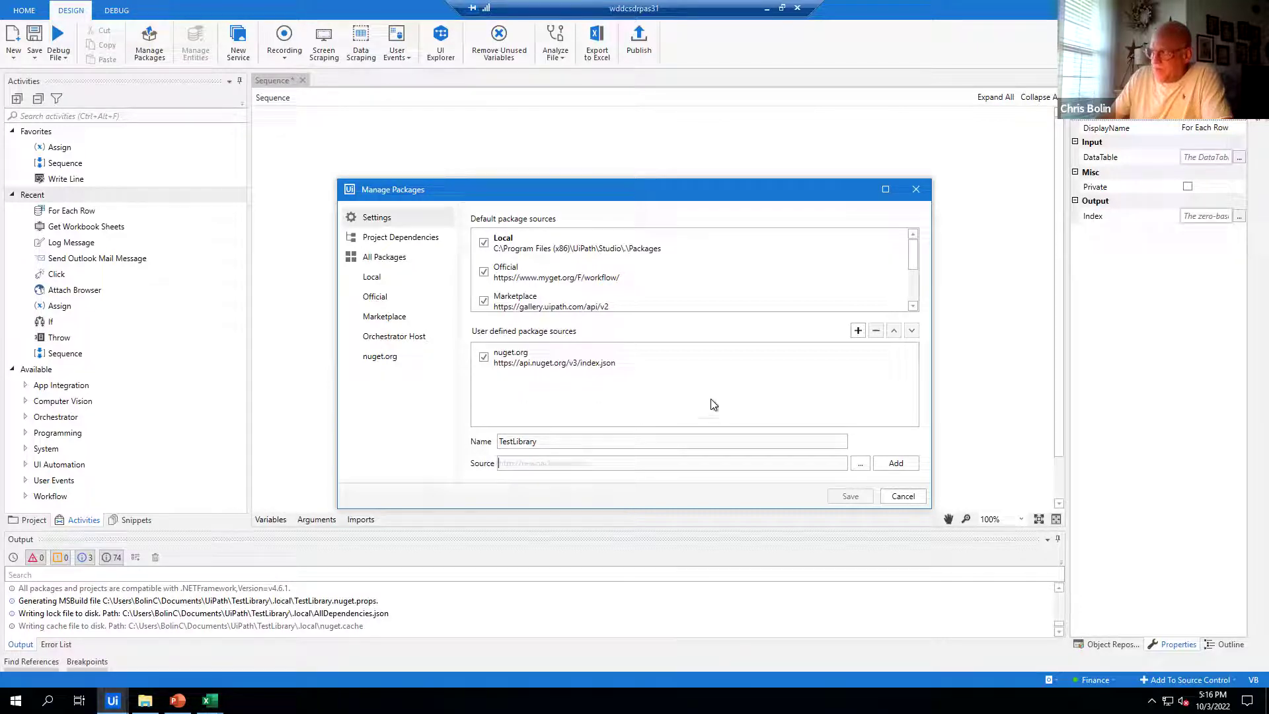
click(905, 496)
click(94, 117)
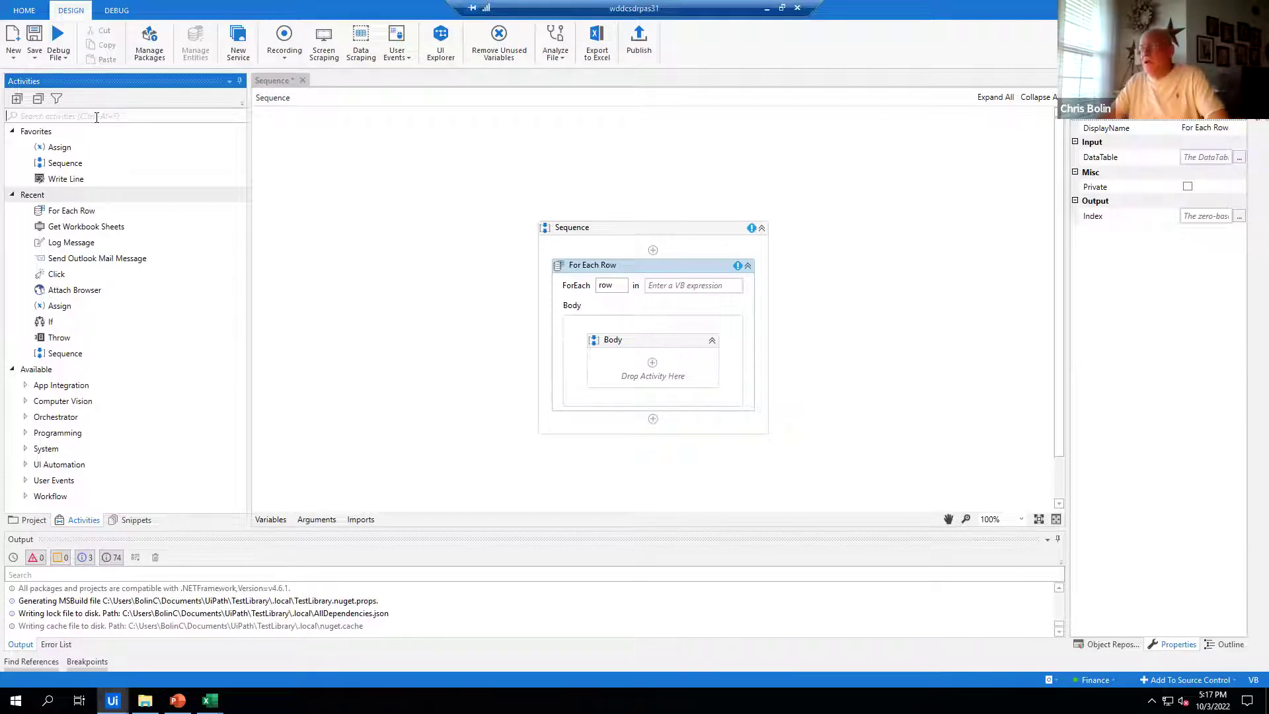
Switch to the PowerPoint presentation and review the Essentials slide
click(641, 264)
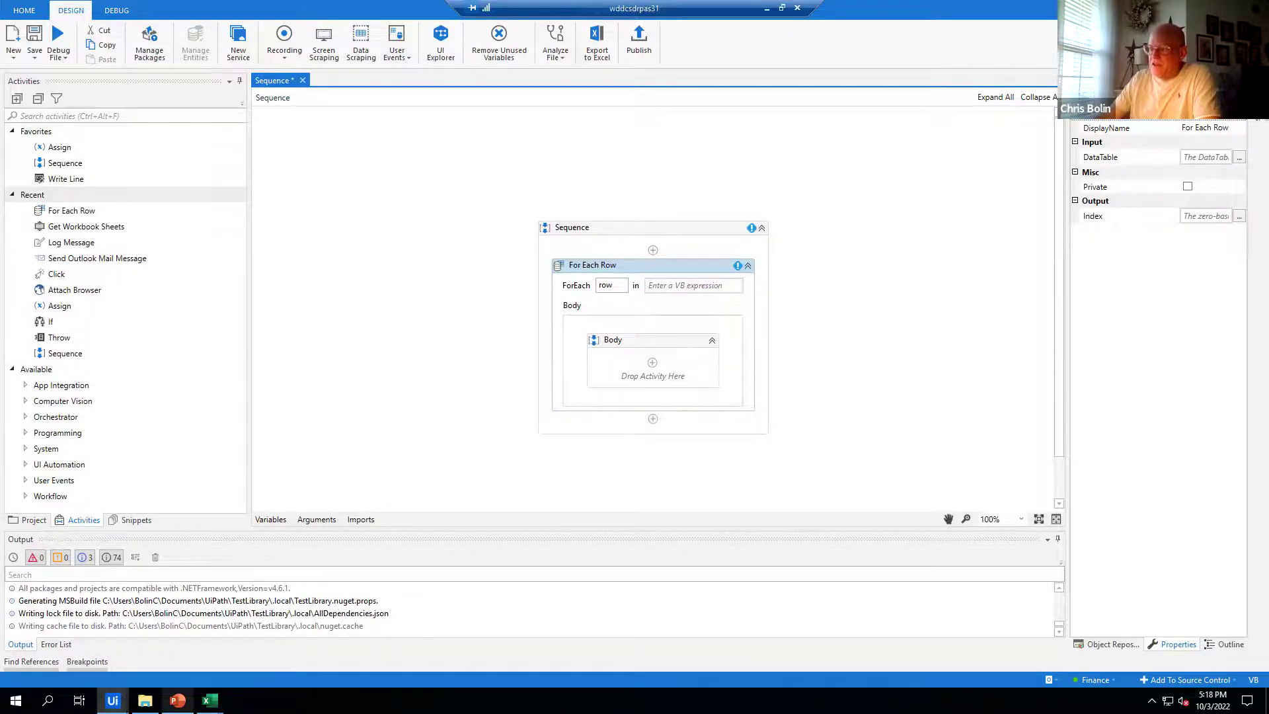
click(177, 700)
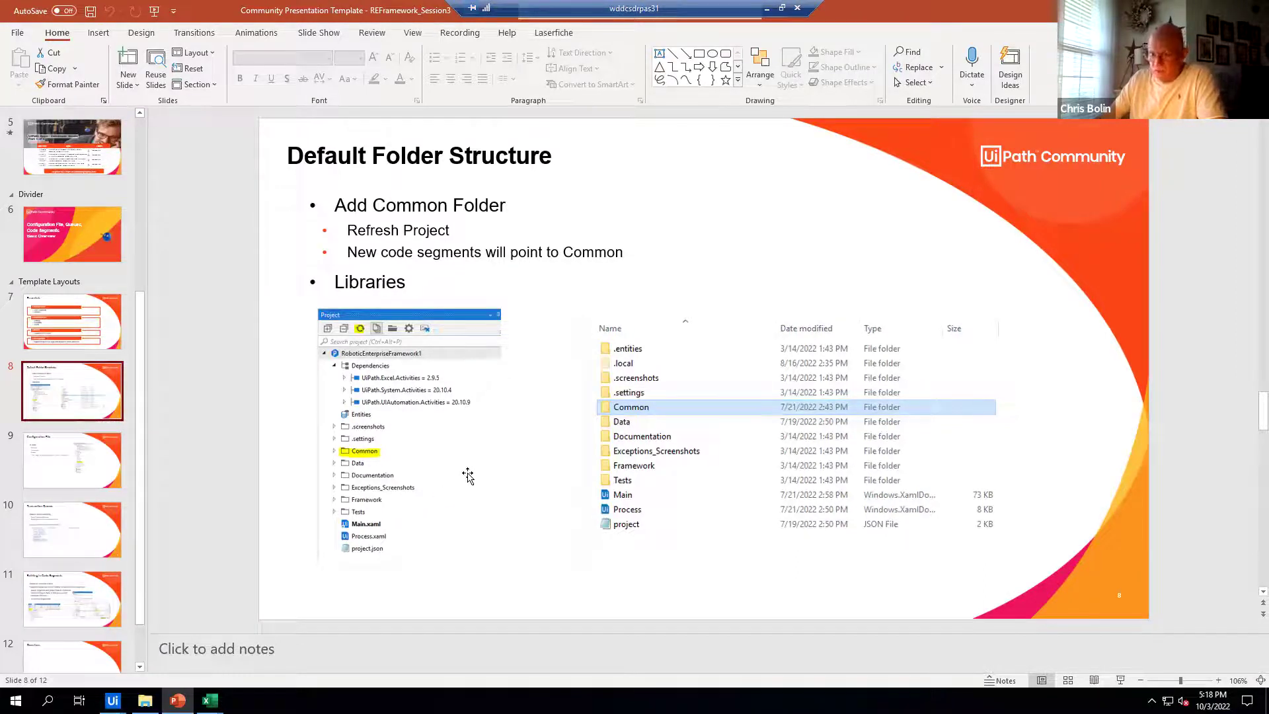
click(88, 331)
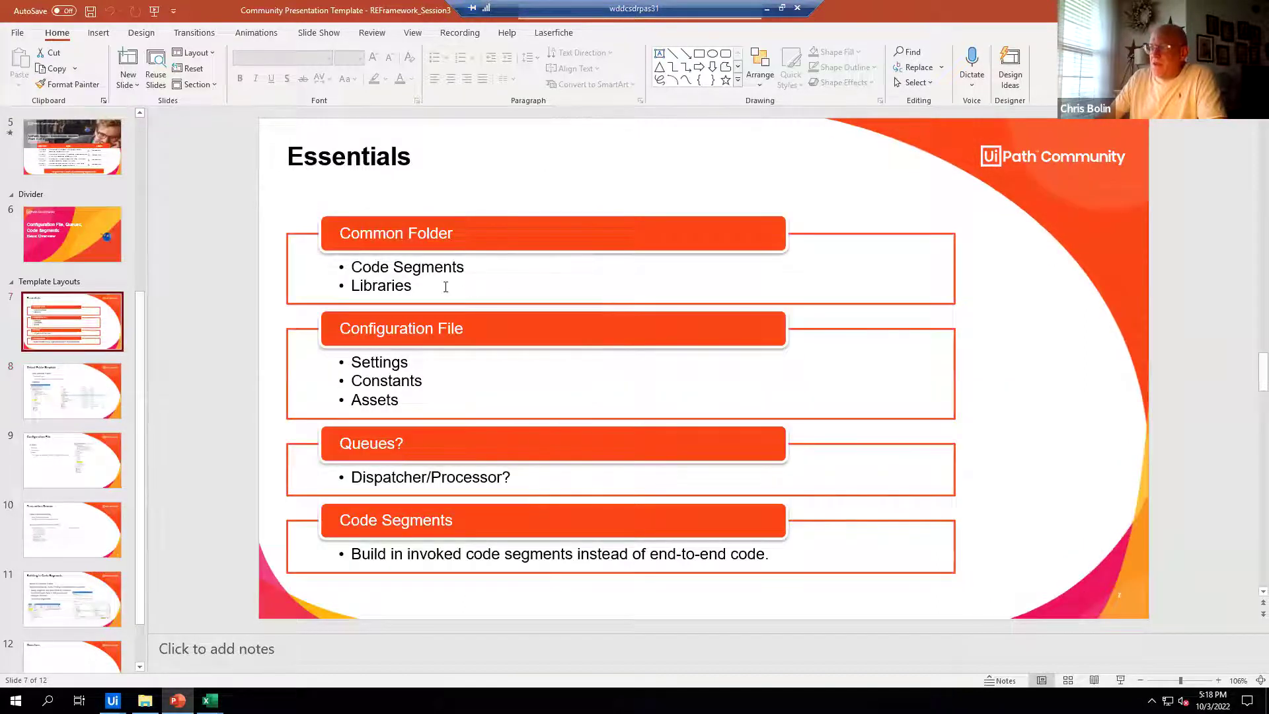
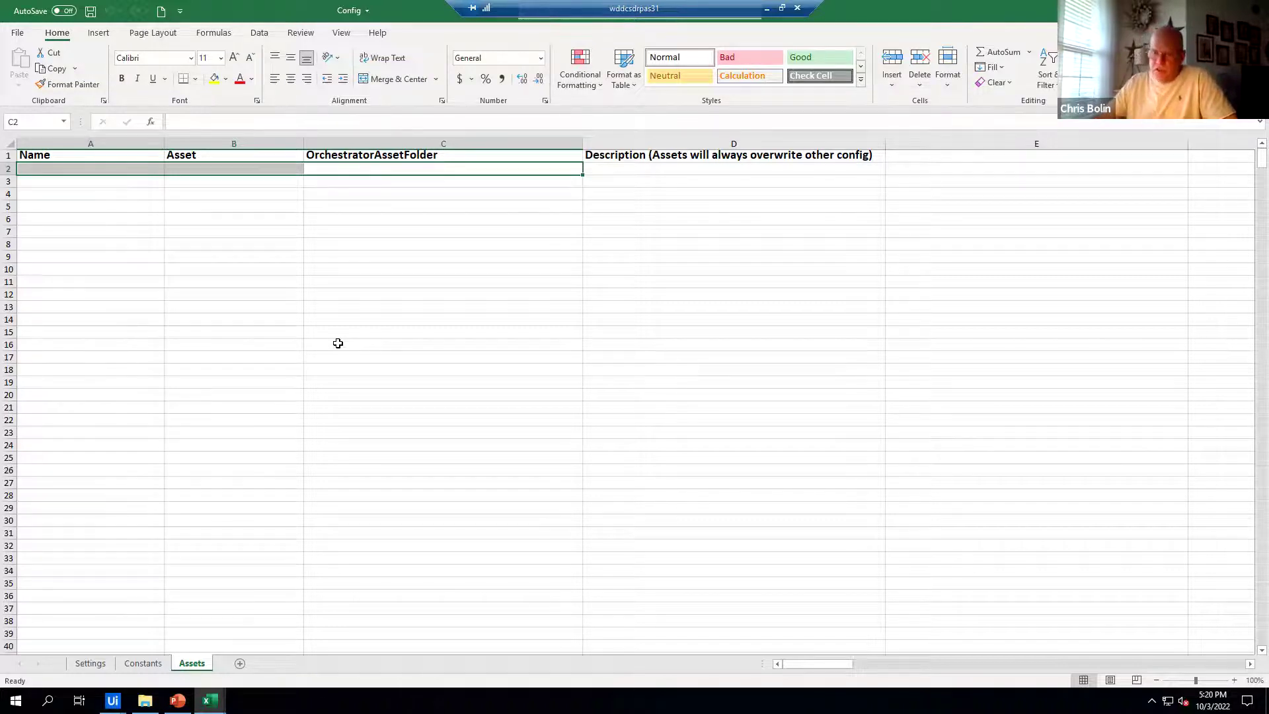
Review the OrchestratorAssetFolder and Description headings on the Config workbook's Assets sheet, and open the Constants sheet
click(375, 240)
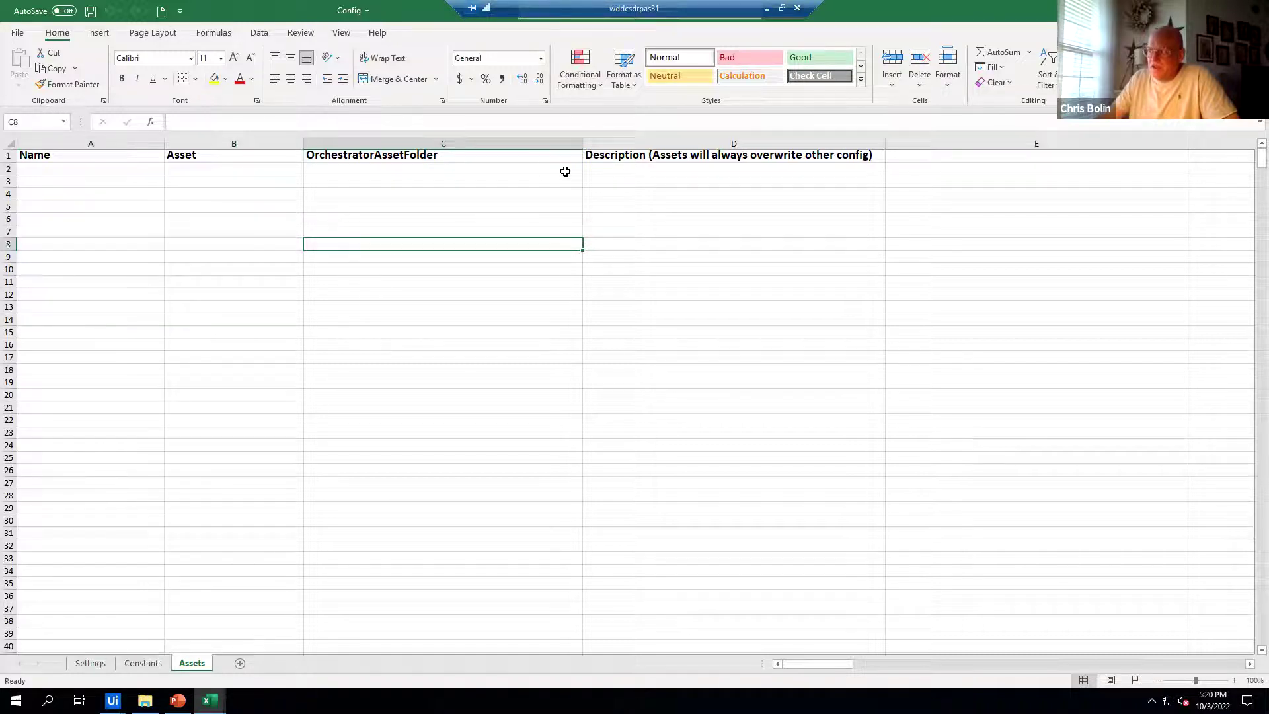
drag(444, 161, 734, 162)
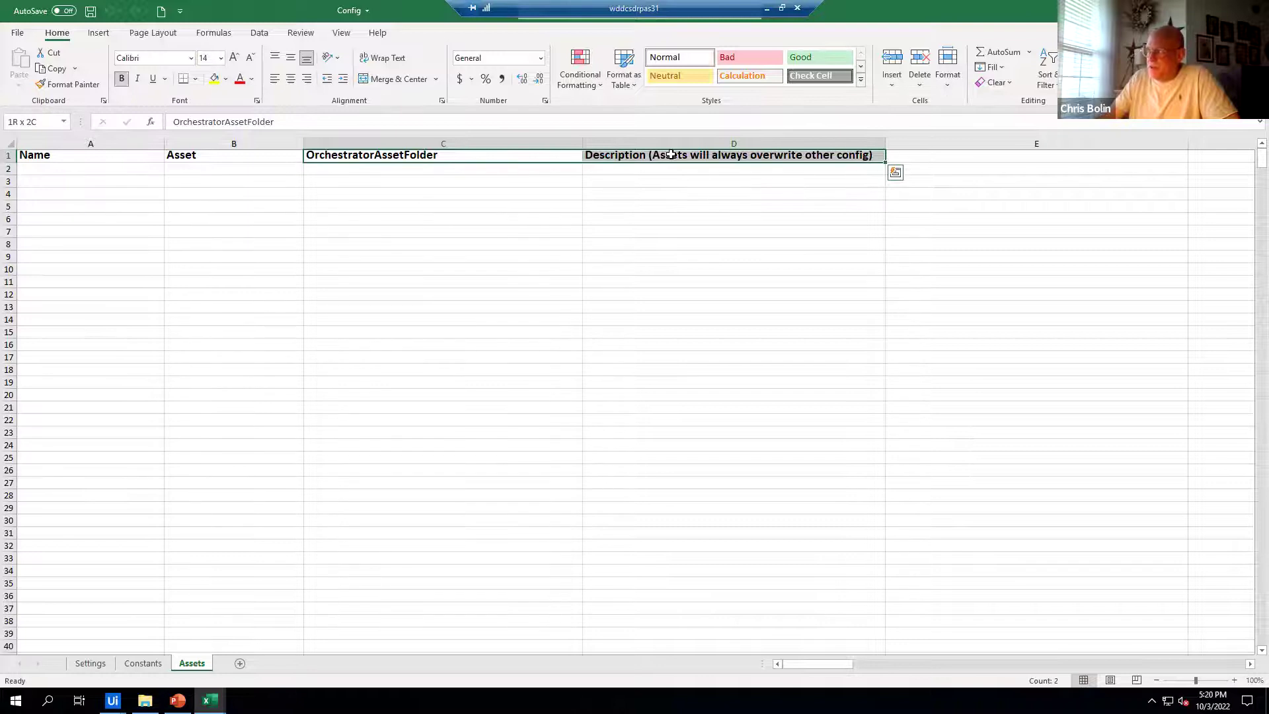
click(148, 663)
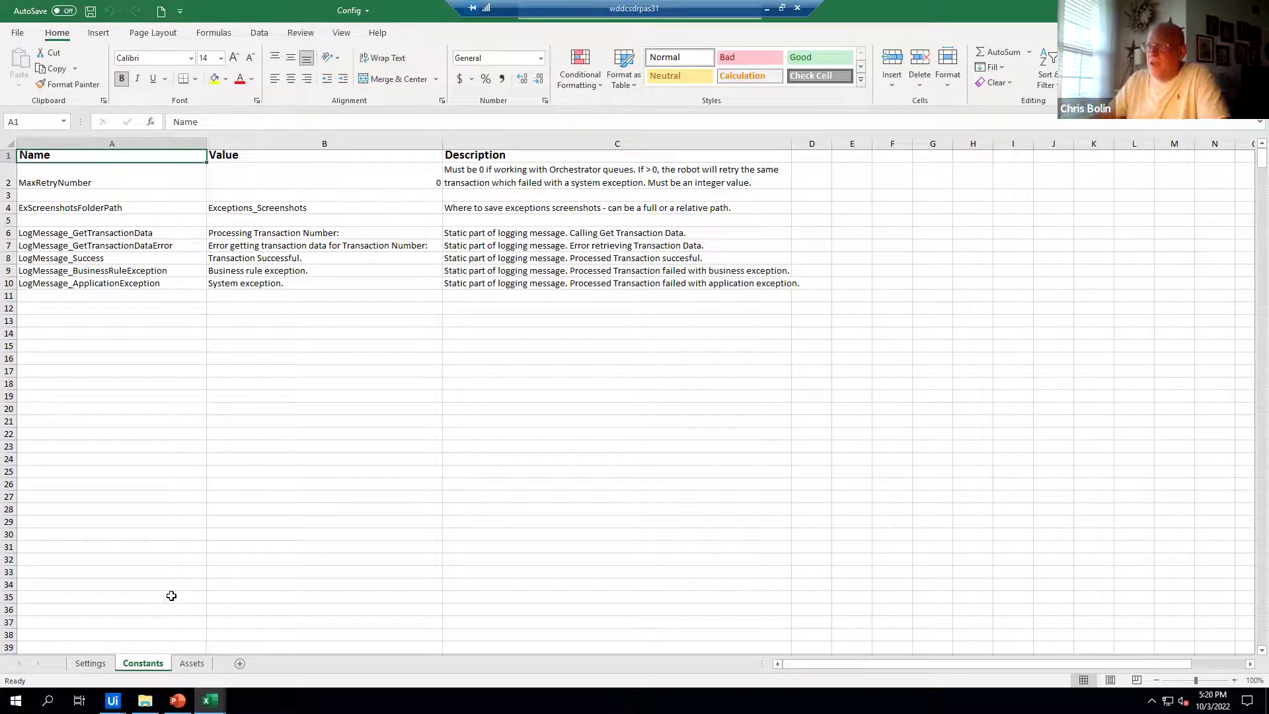
Try a MaxRetryNumber value of 2 on the Constants sheet and set it back to 0
click(317, 186)
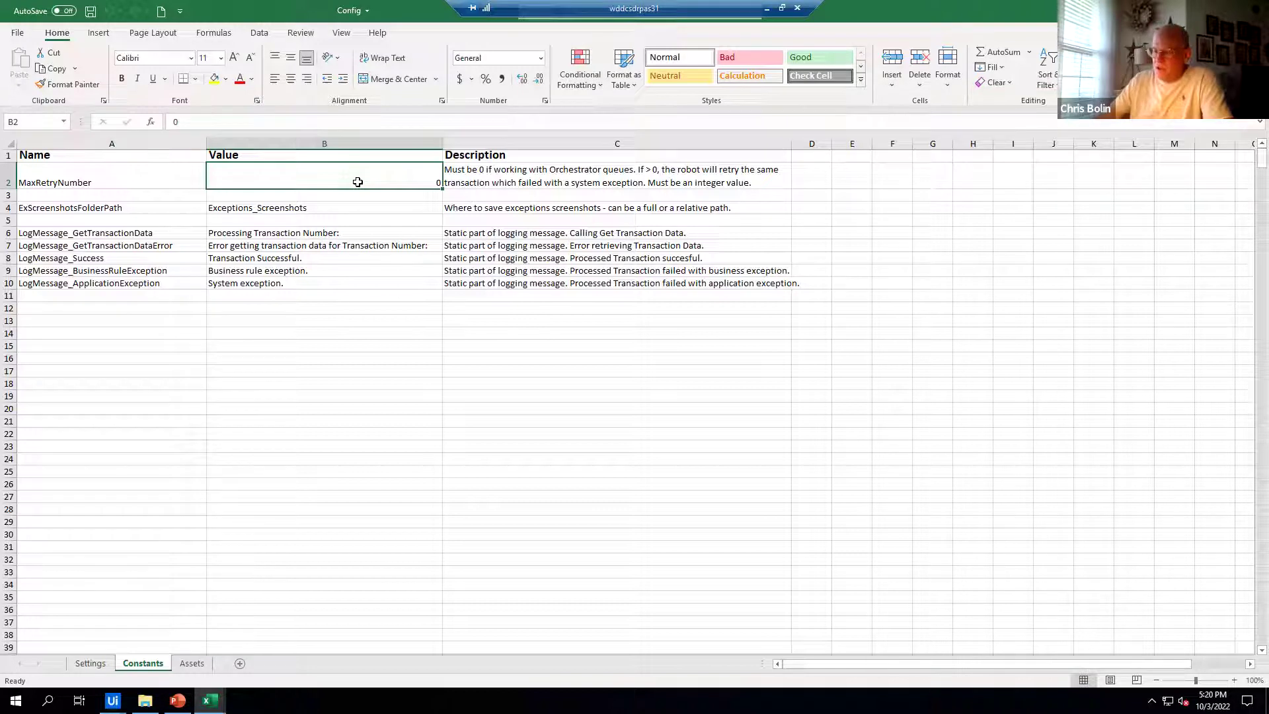
text(2)
click(343, 343)
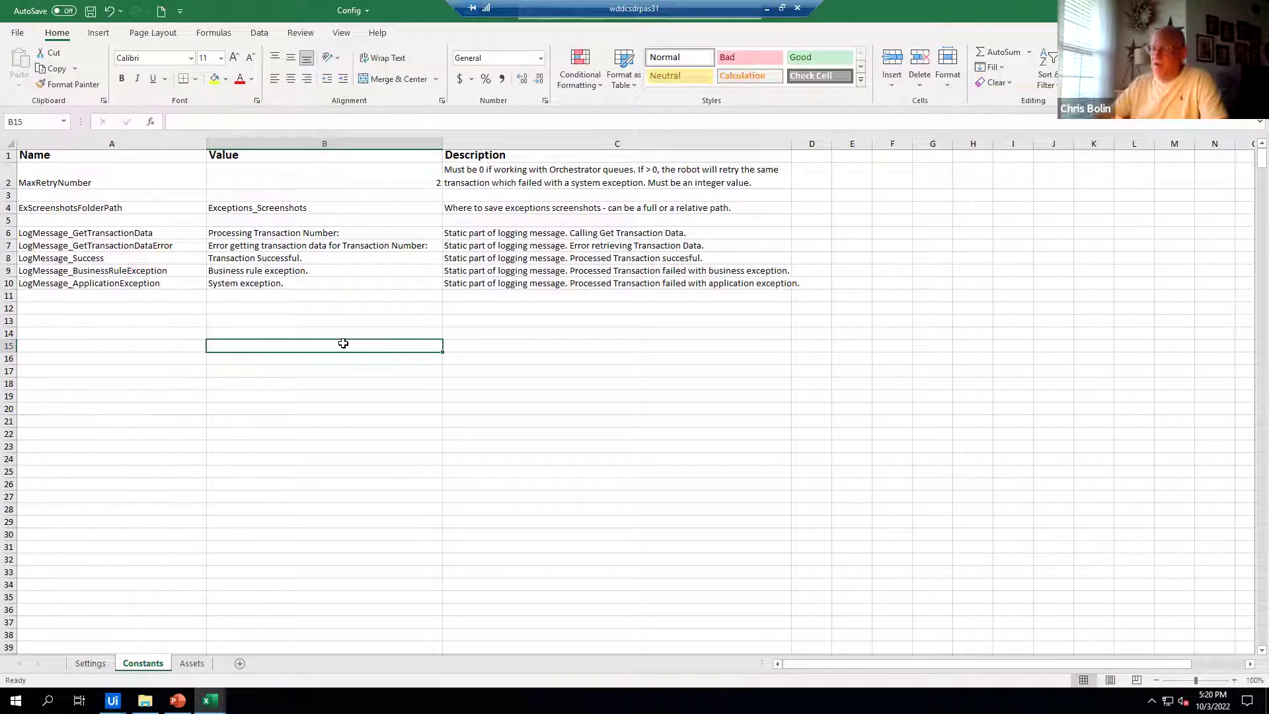
click(383, 182)
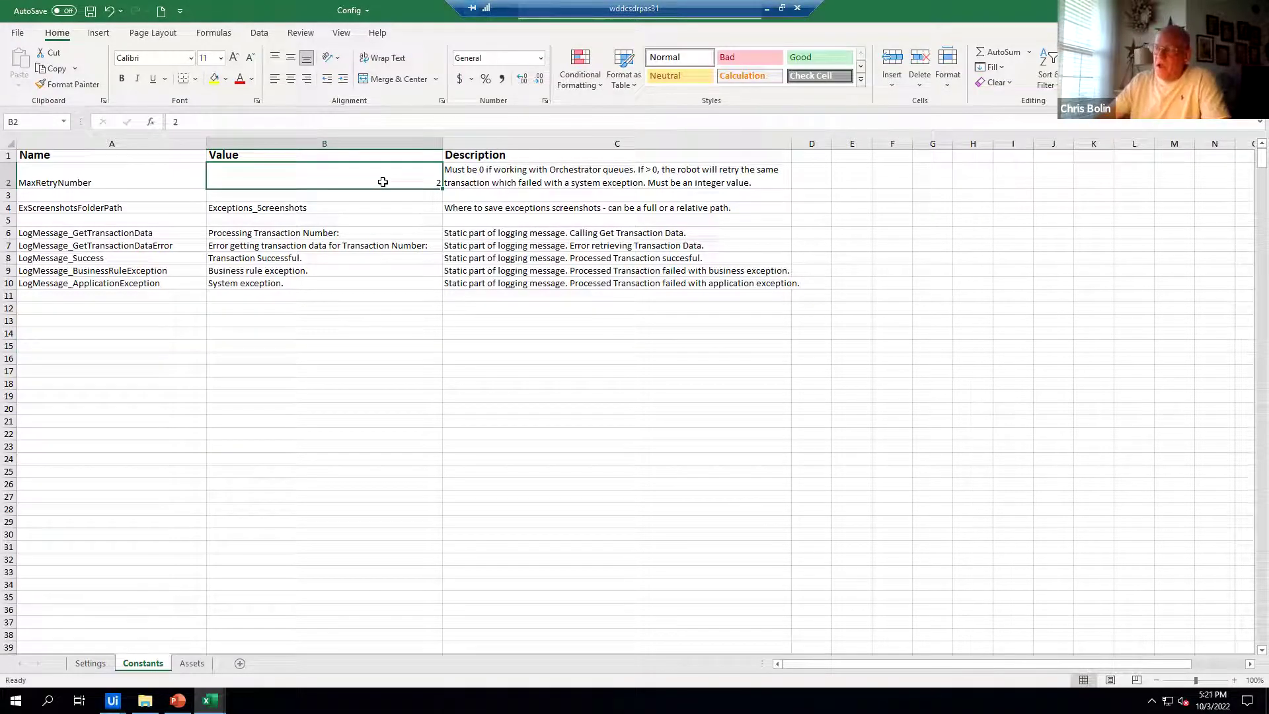
text(0)
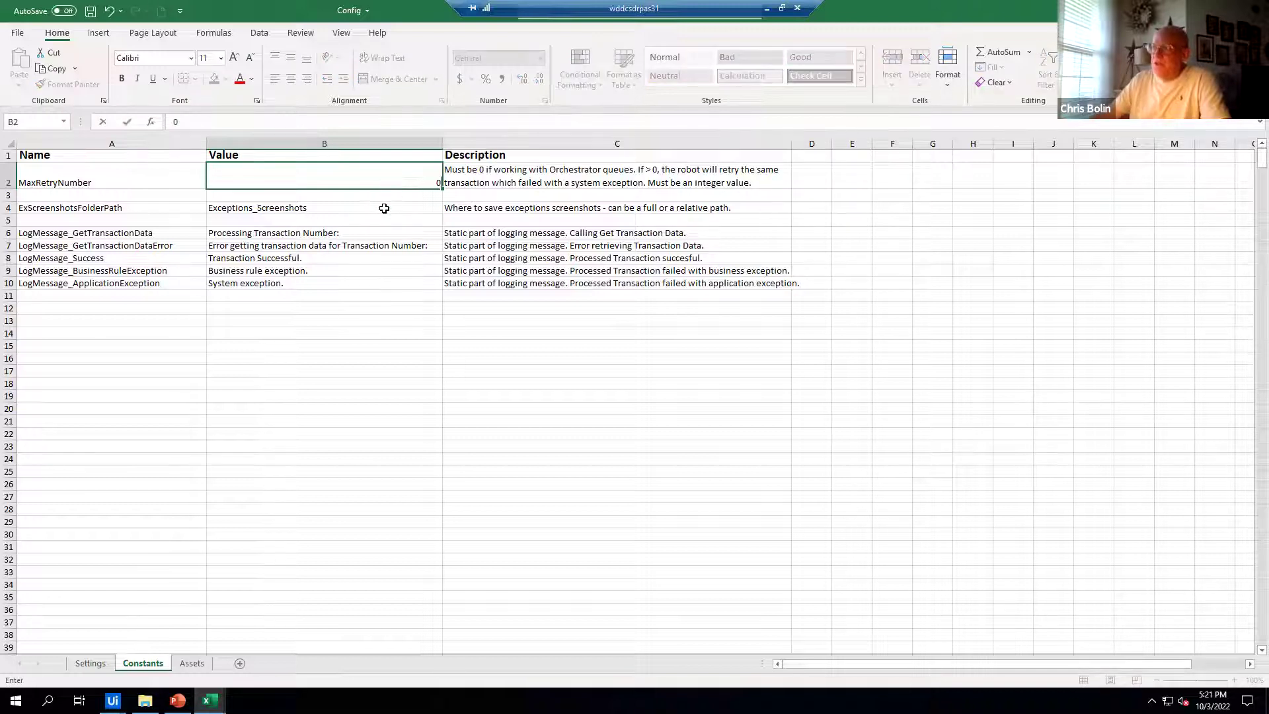
click(384, 209)
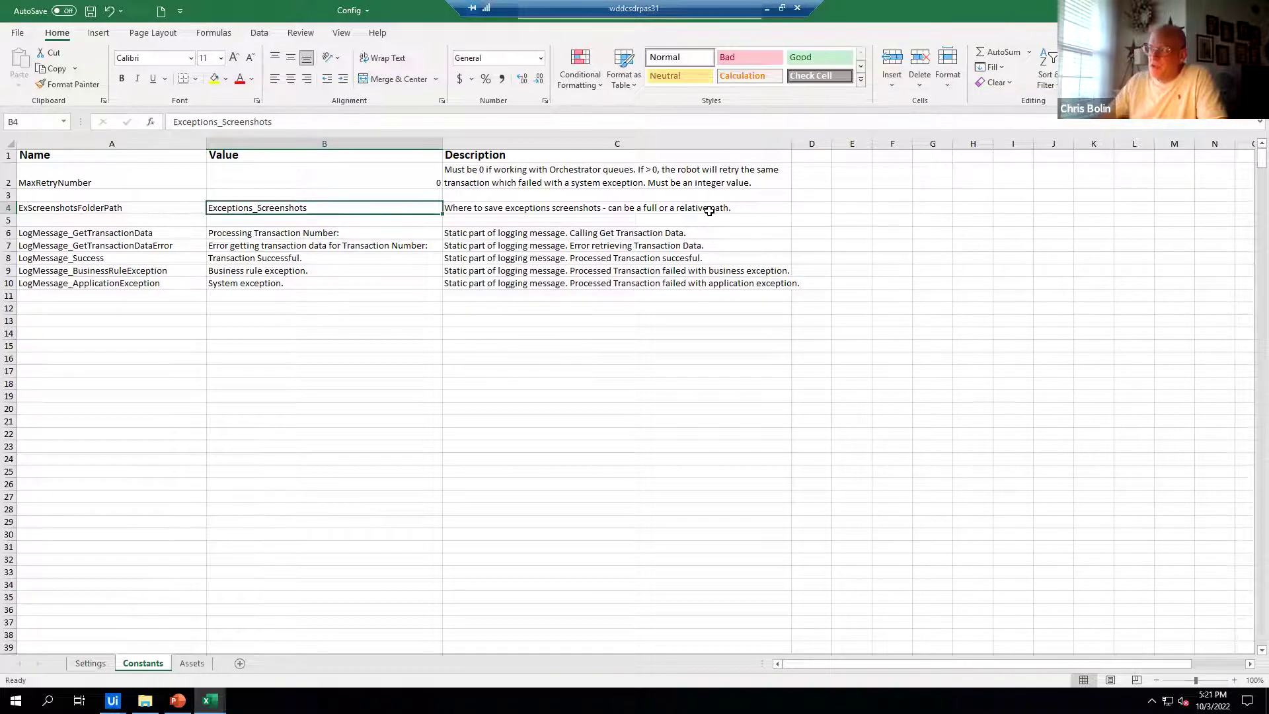
Examine the description and value of the ExScreenshotsFolderPath constant
click(709, 210)
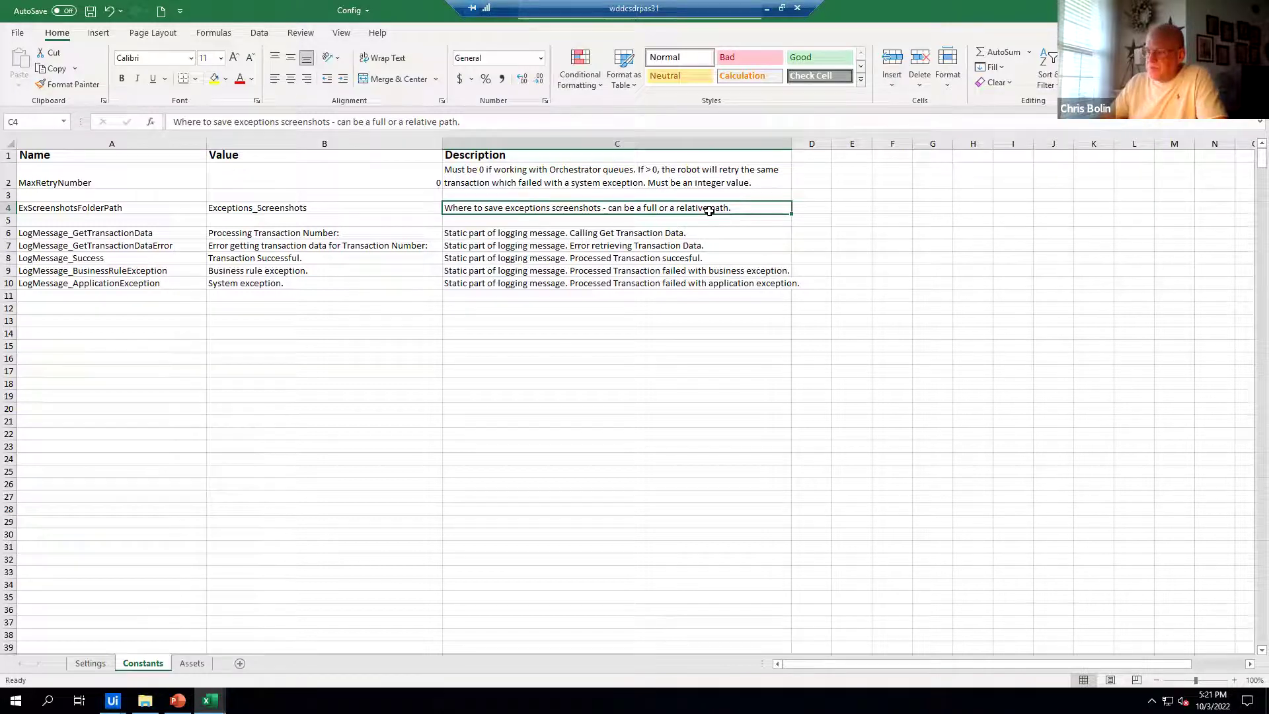
click(300, 210)
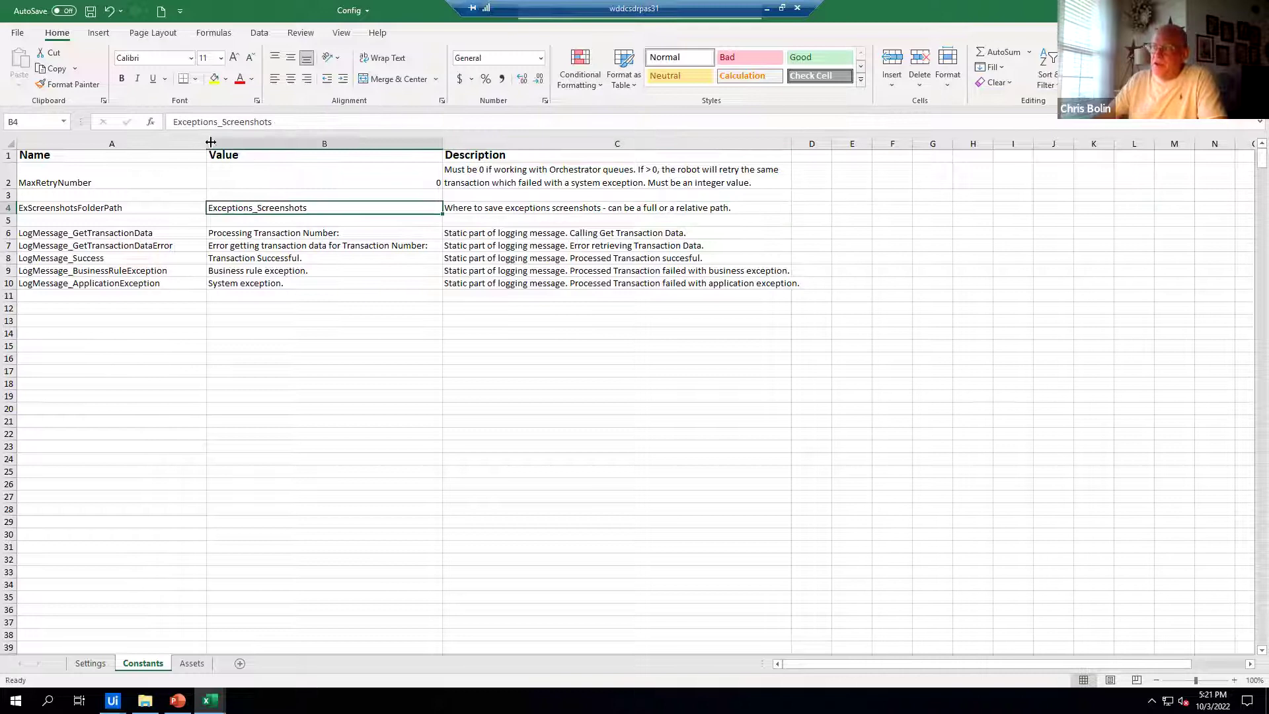
drag(173, 123, 272, 124)
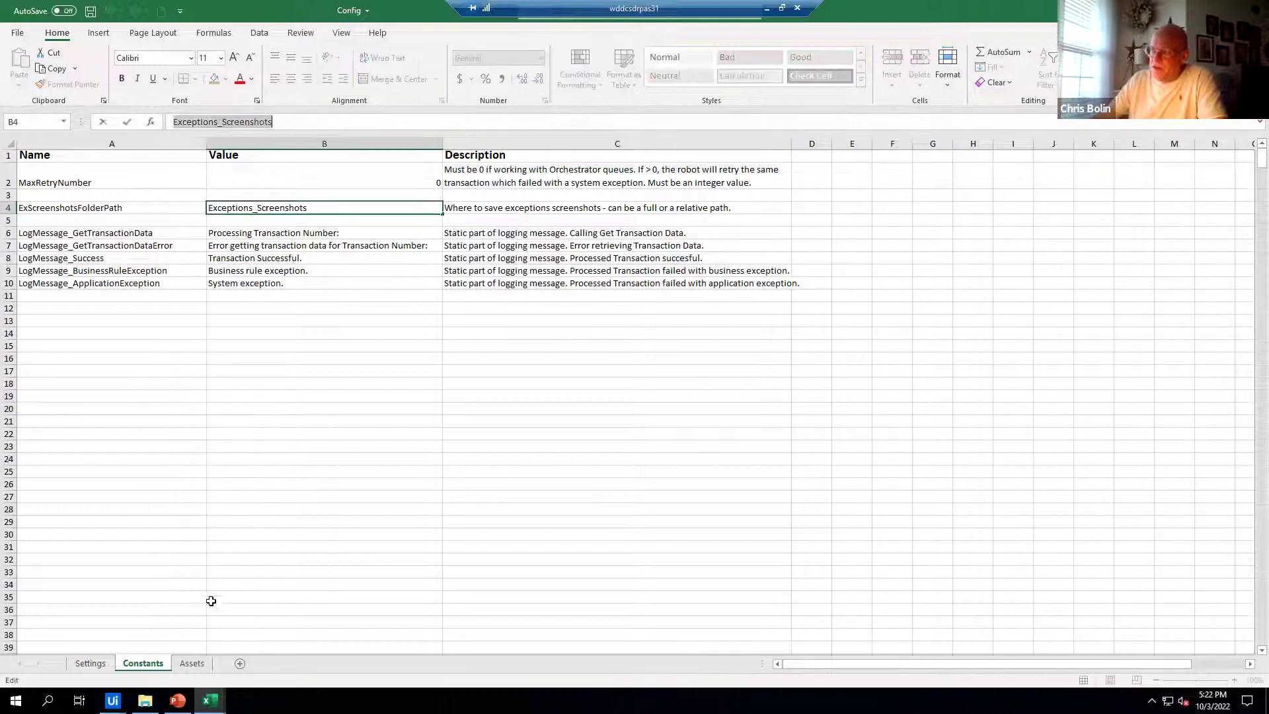
Look into the 2100_US_FIN_MKTradingValidation folder on the RPA network share in File Explorer, and return to the Config workbook
click(145, 700)
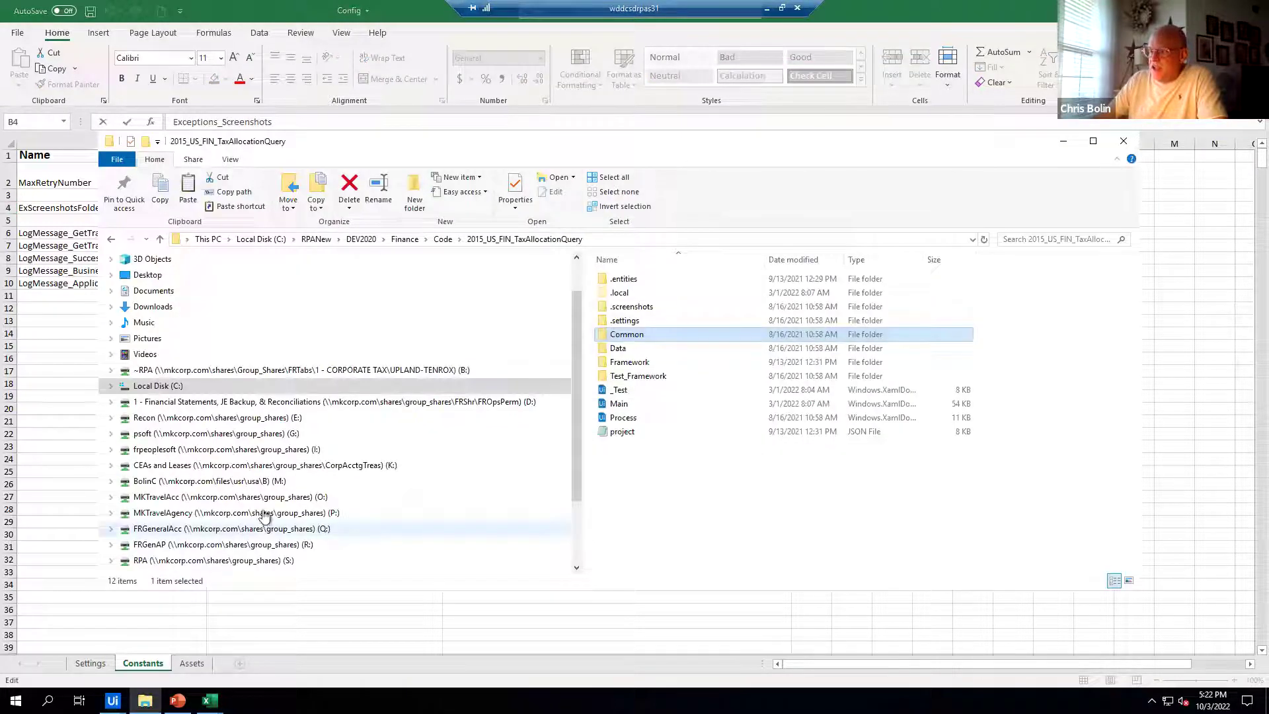
click(268, 560)
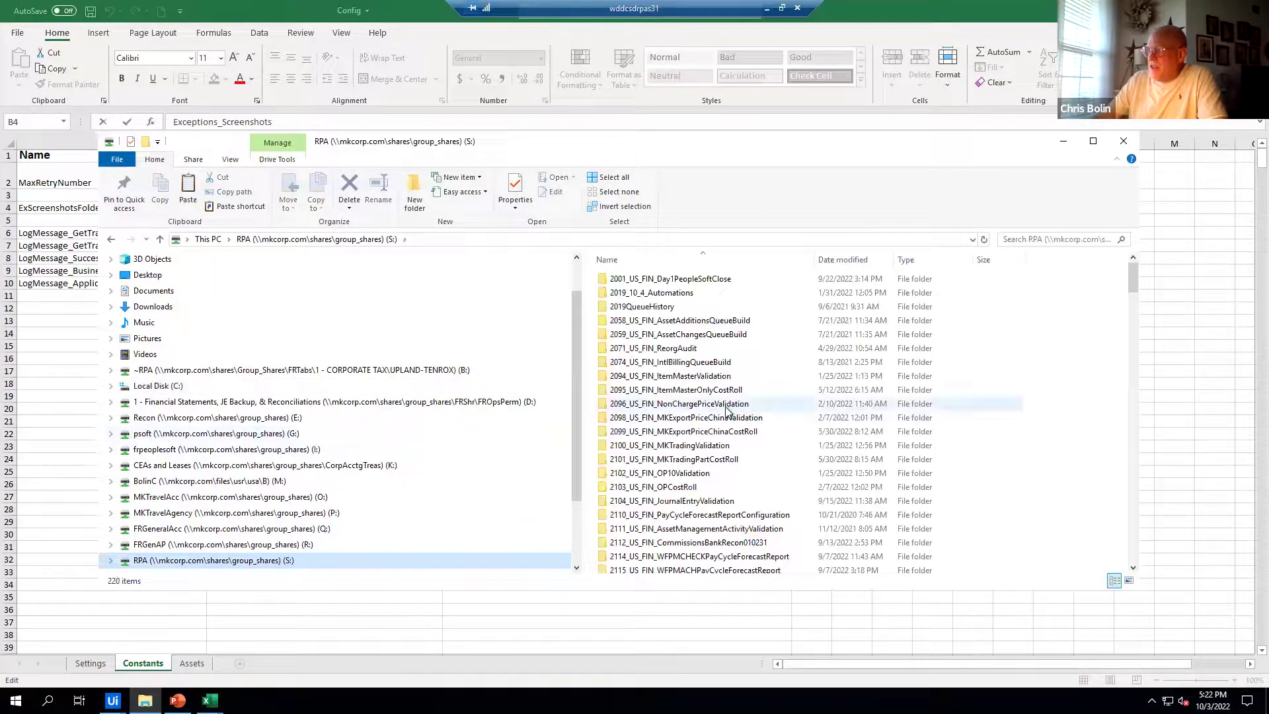
double_click(668, 445)
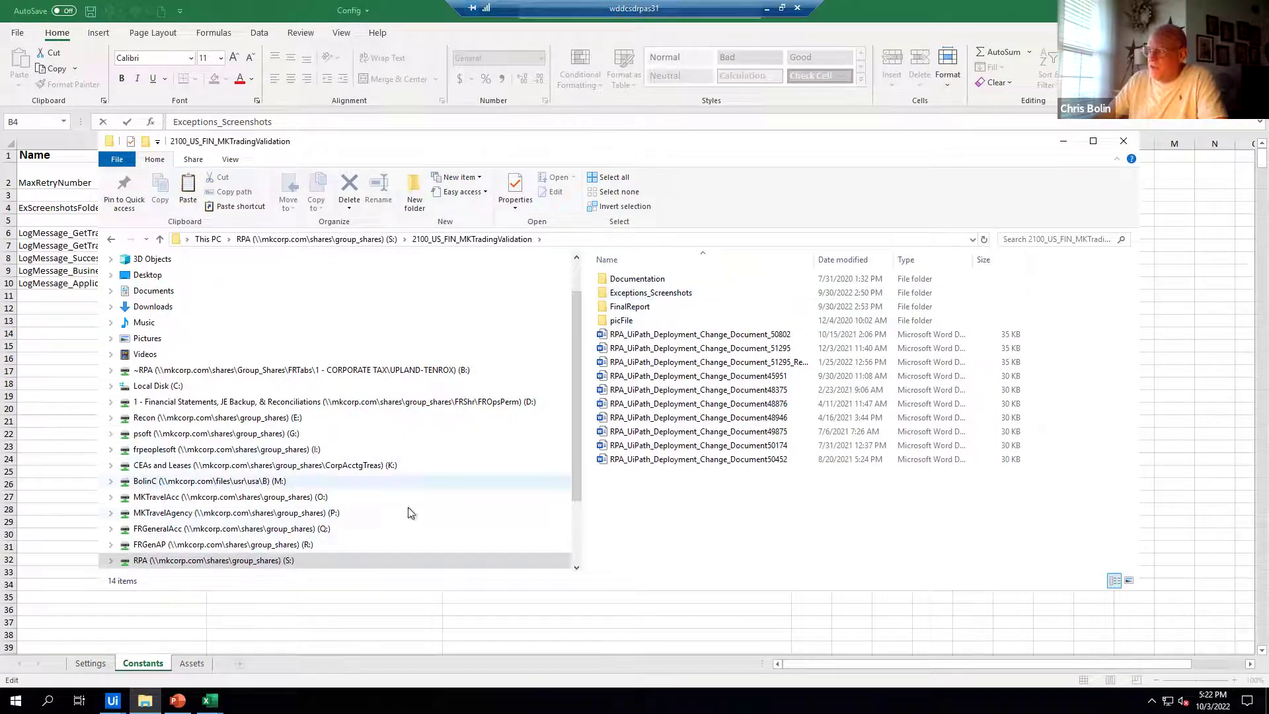
click(1062, 144)
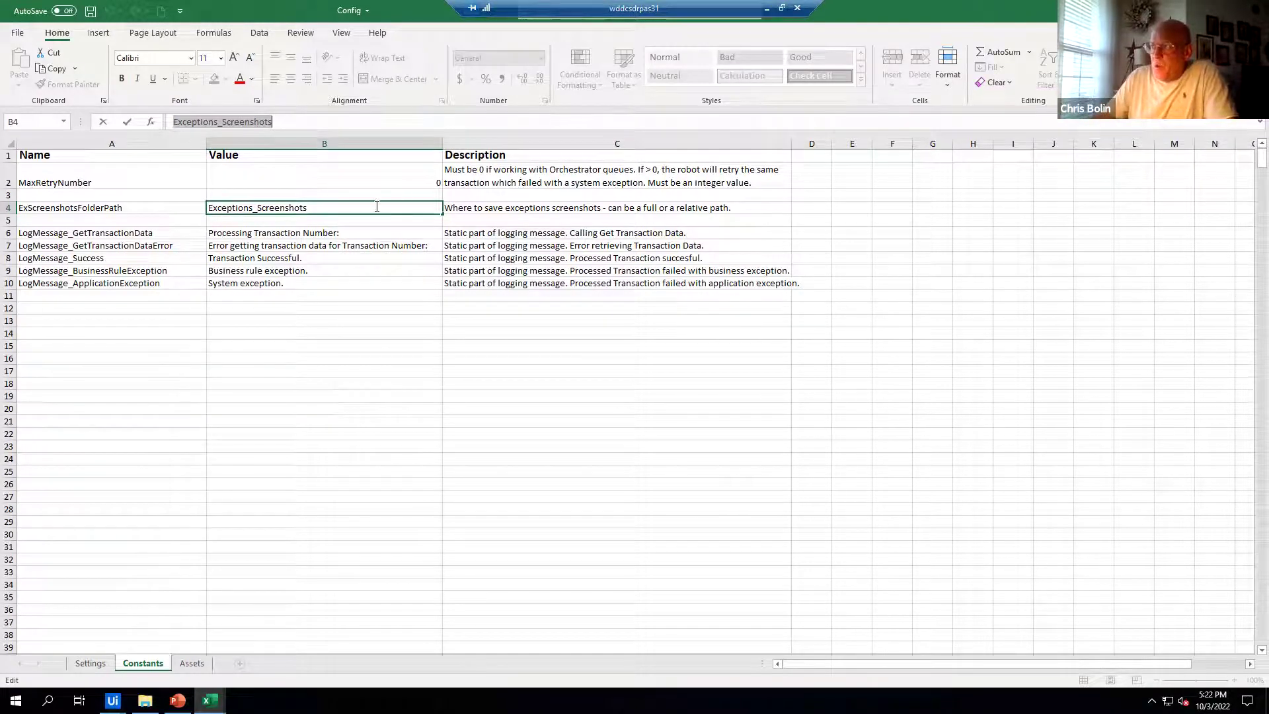
Insert the network path \\mkcorp.com\shares\grouop_shares\ in front of Exceptions_Screenshots in the ExScreenshotsFolderPath value
click(207, 120)
key(Home)
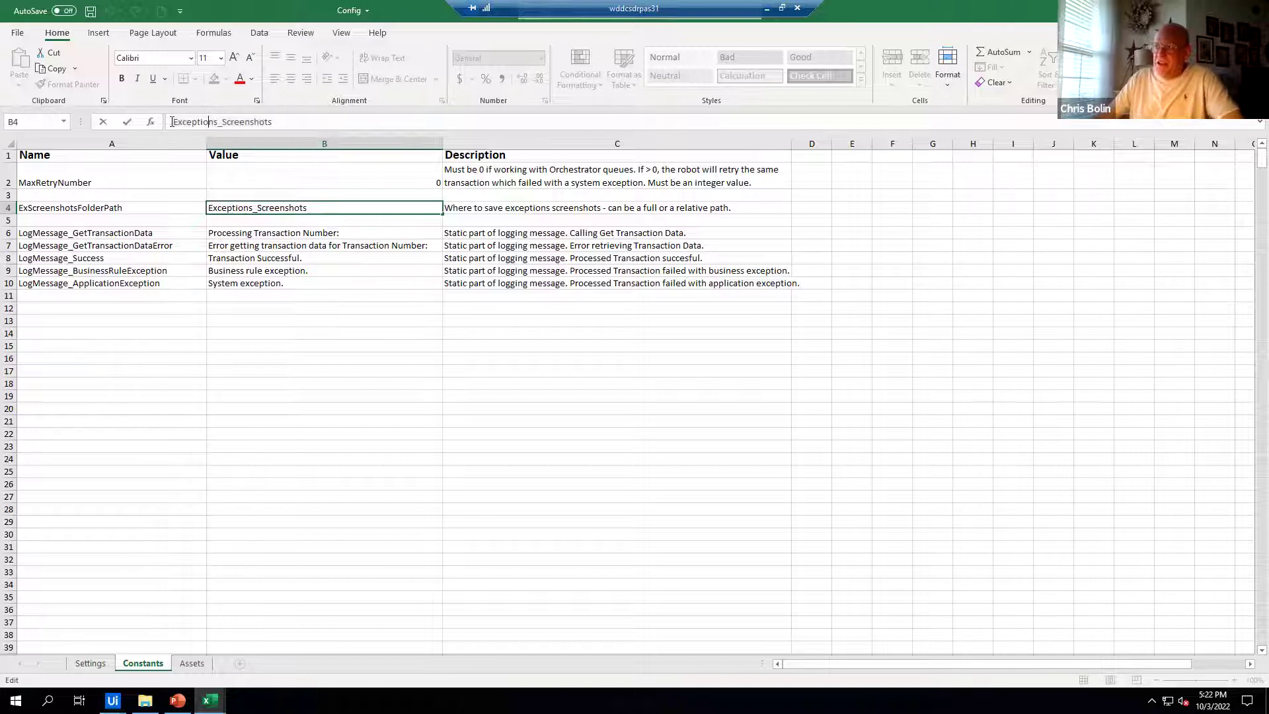
text(\mkcorp.)
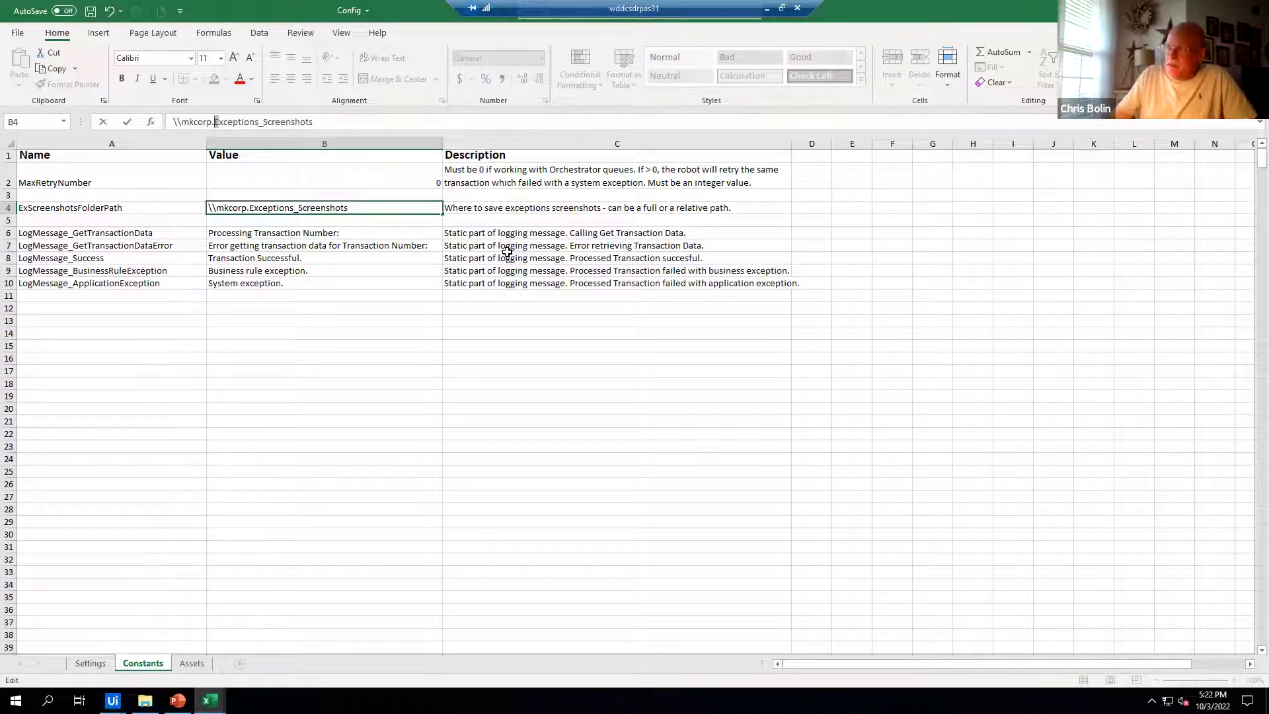
drag(217, 122, 213, 122)
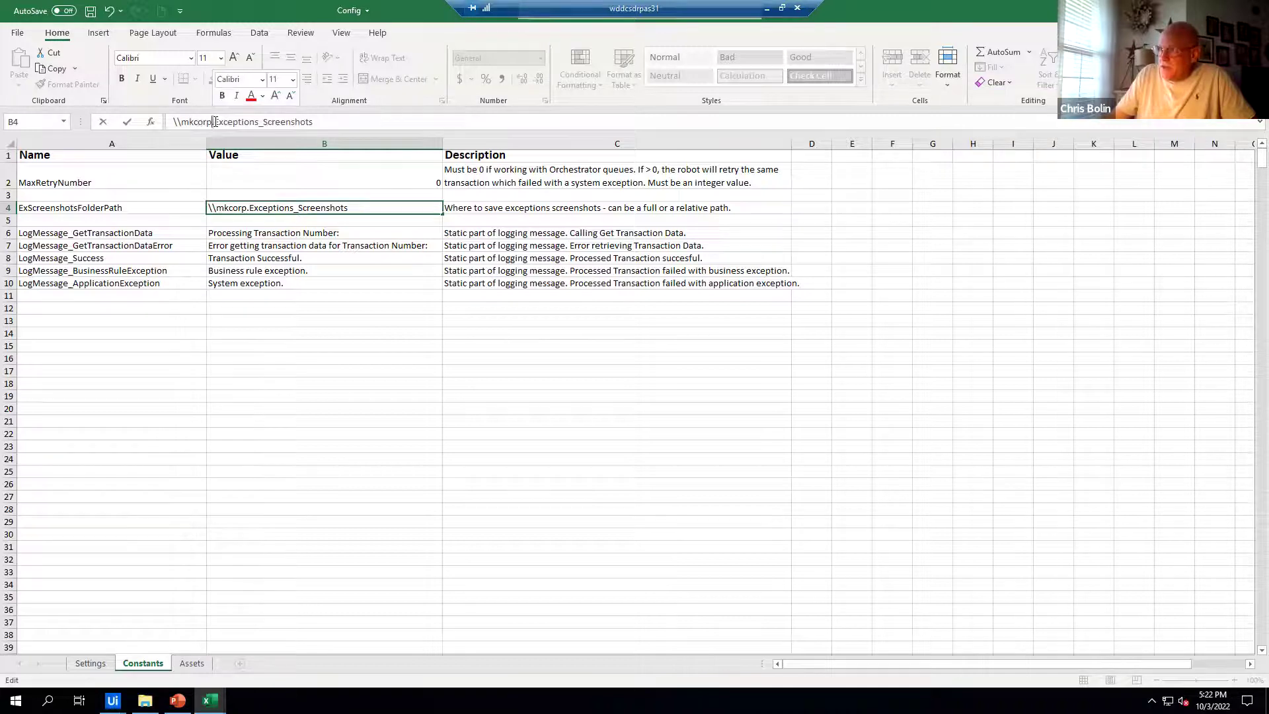
click(215, 121)
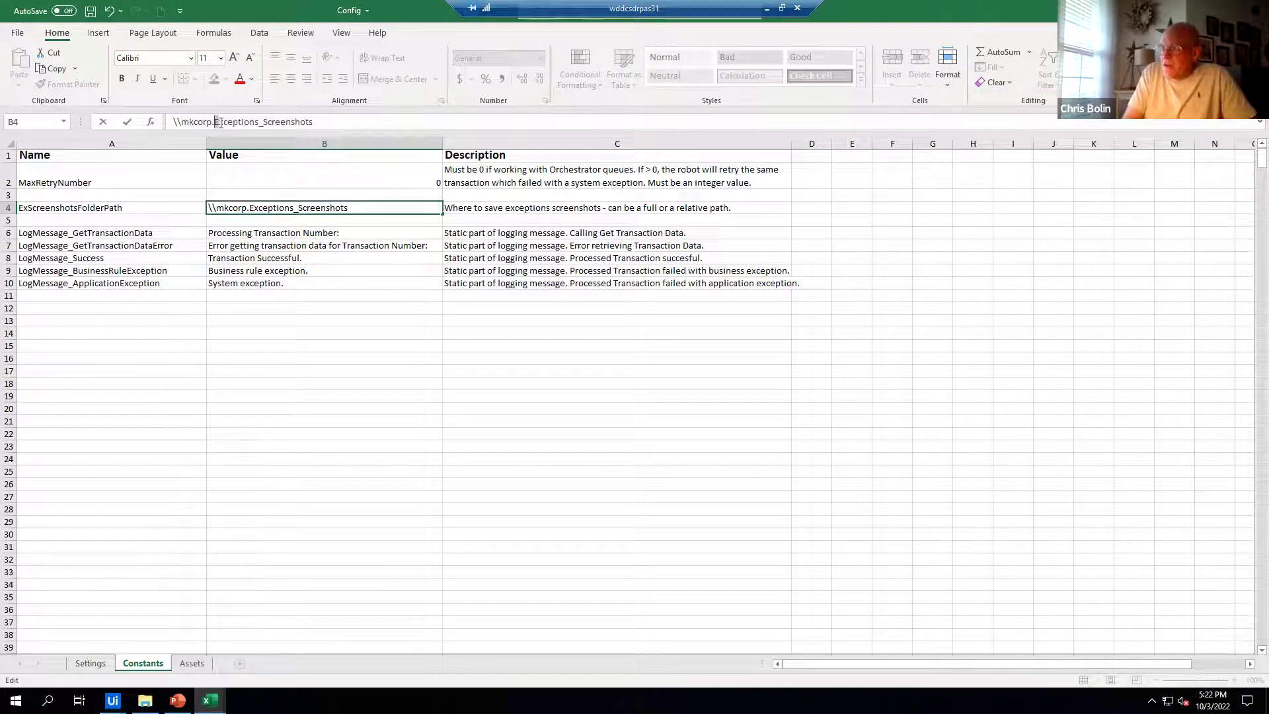
text(com)
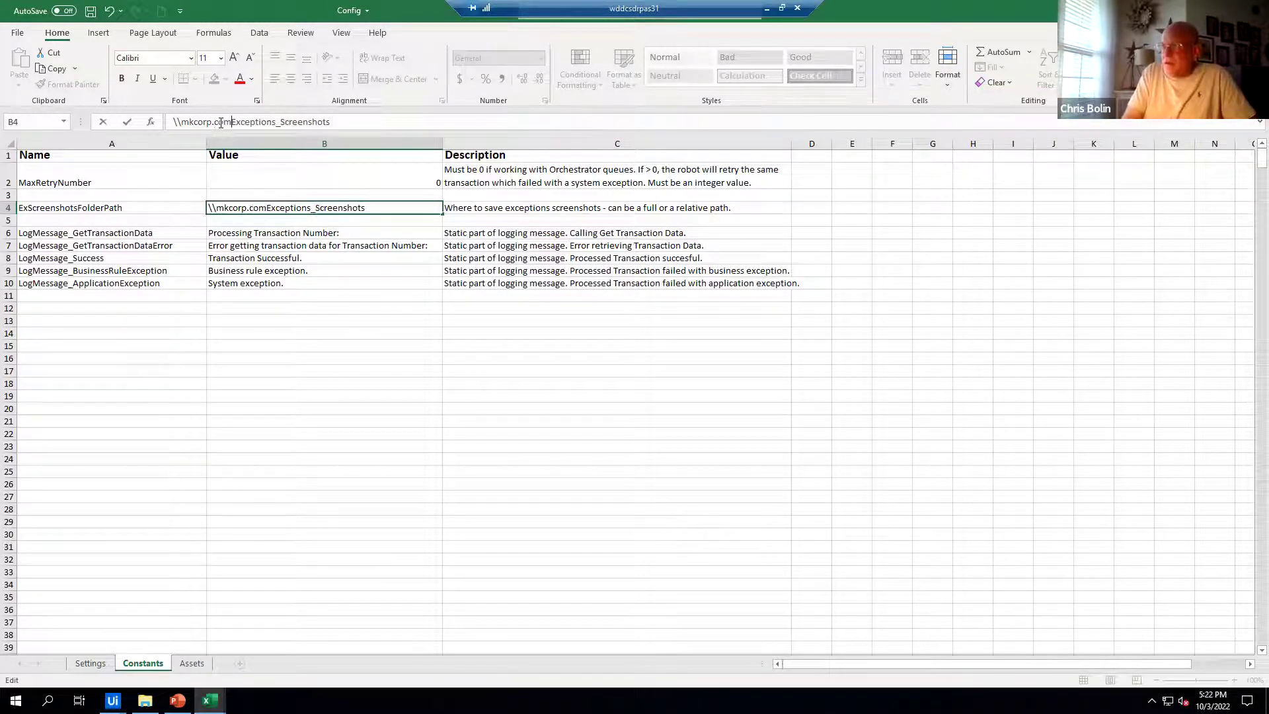
text(\shares\gr)
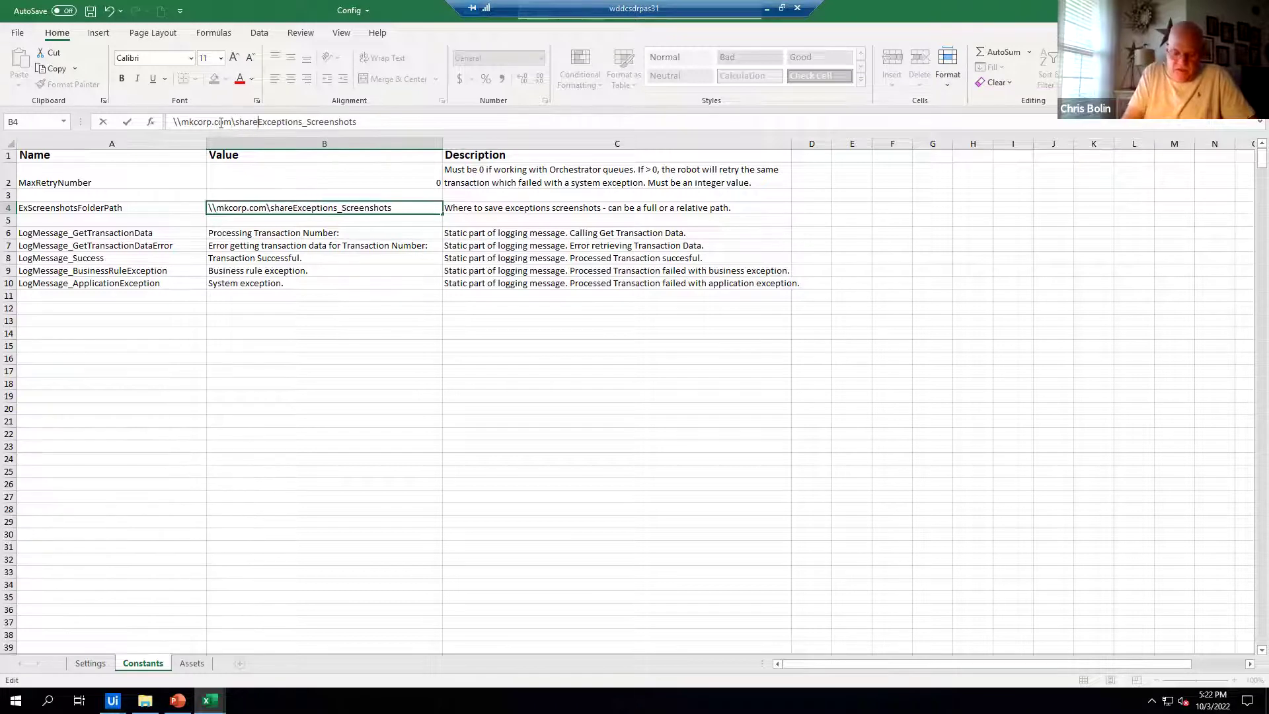
text(ouop_shares)
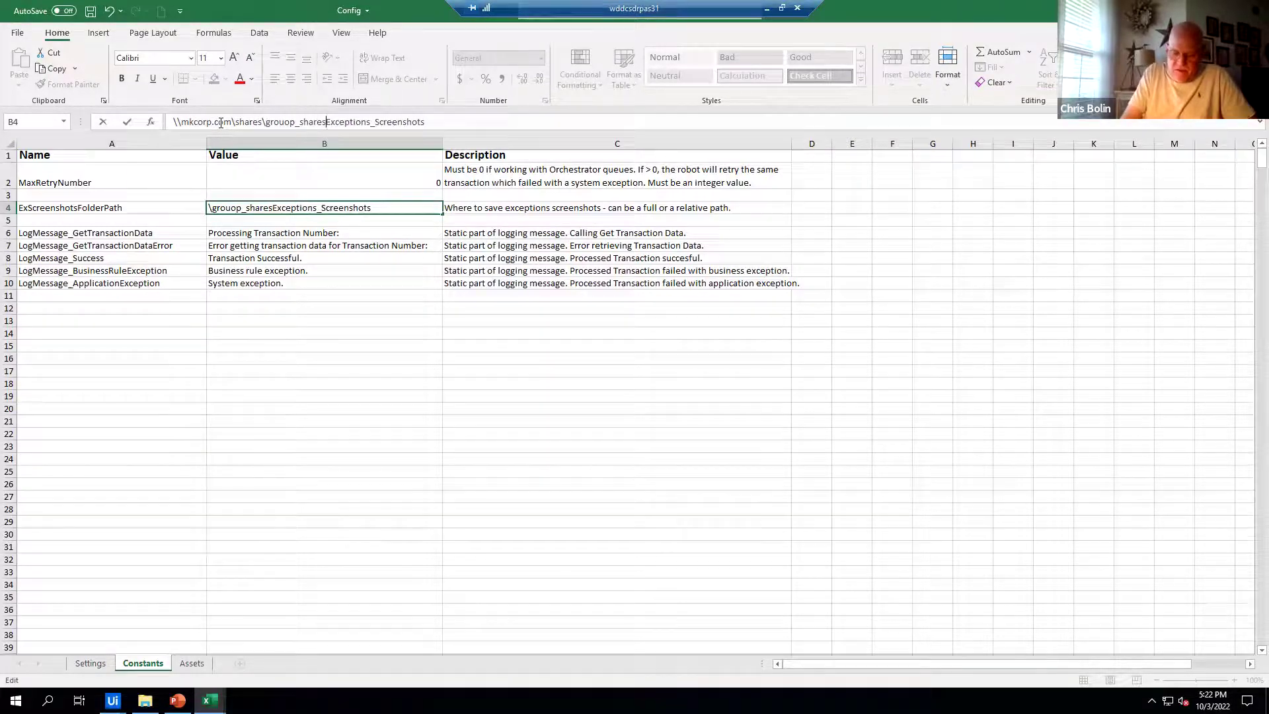
text(\)
Try to replace the leading part of the folder name after the share path with dots
key(Right)
key(Right)
key(Right)
key(Right)
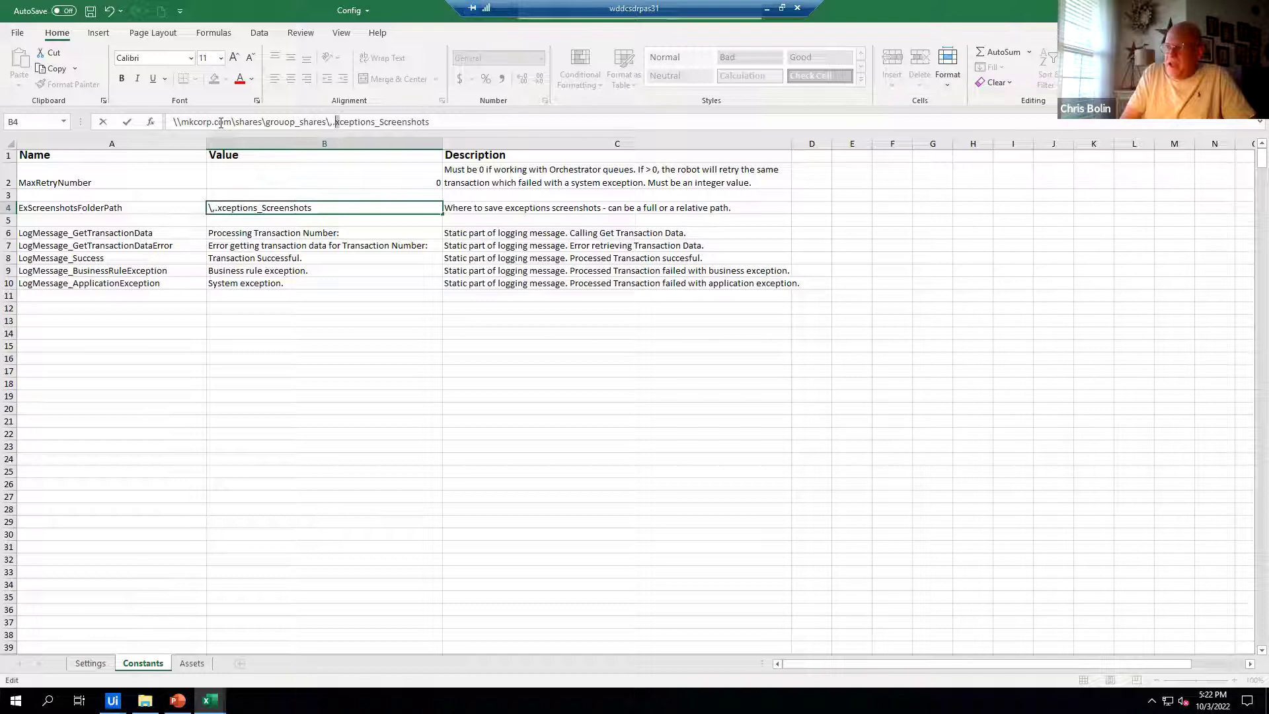
key(Delete)
key(Delete)
key(Delete)
key(Delete)
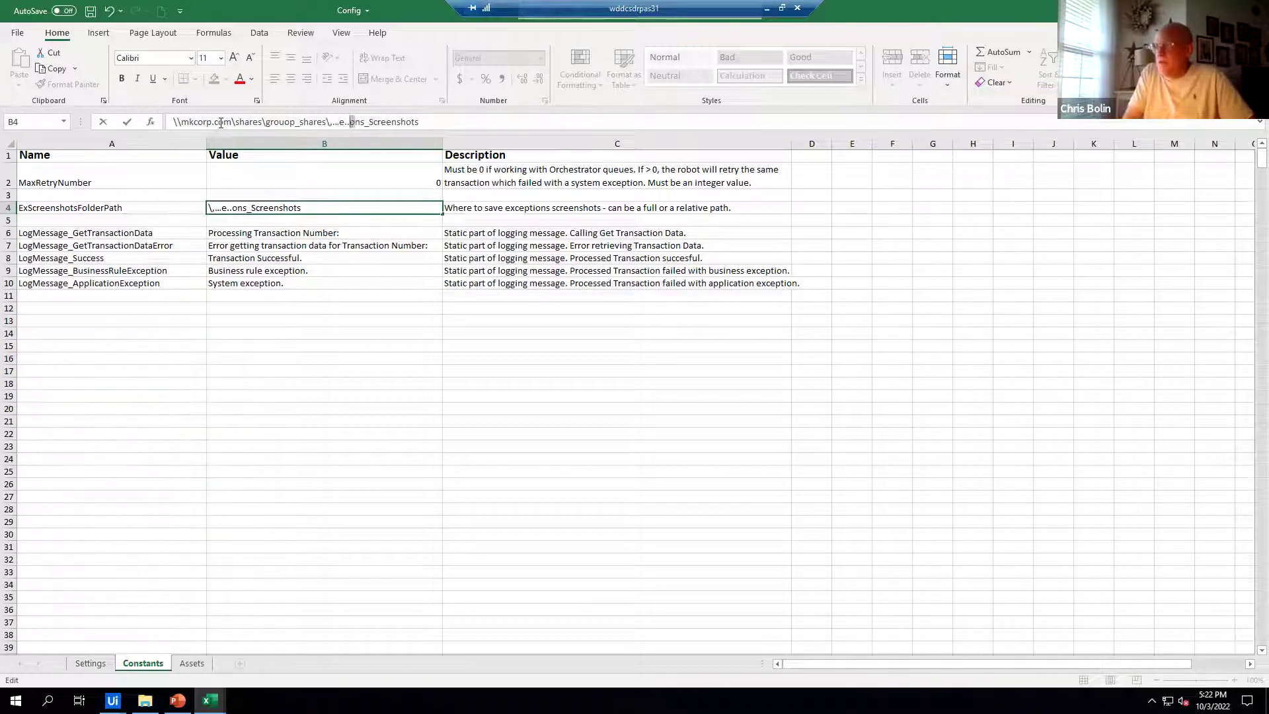
key(Delete)
key(Delete)
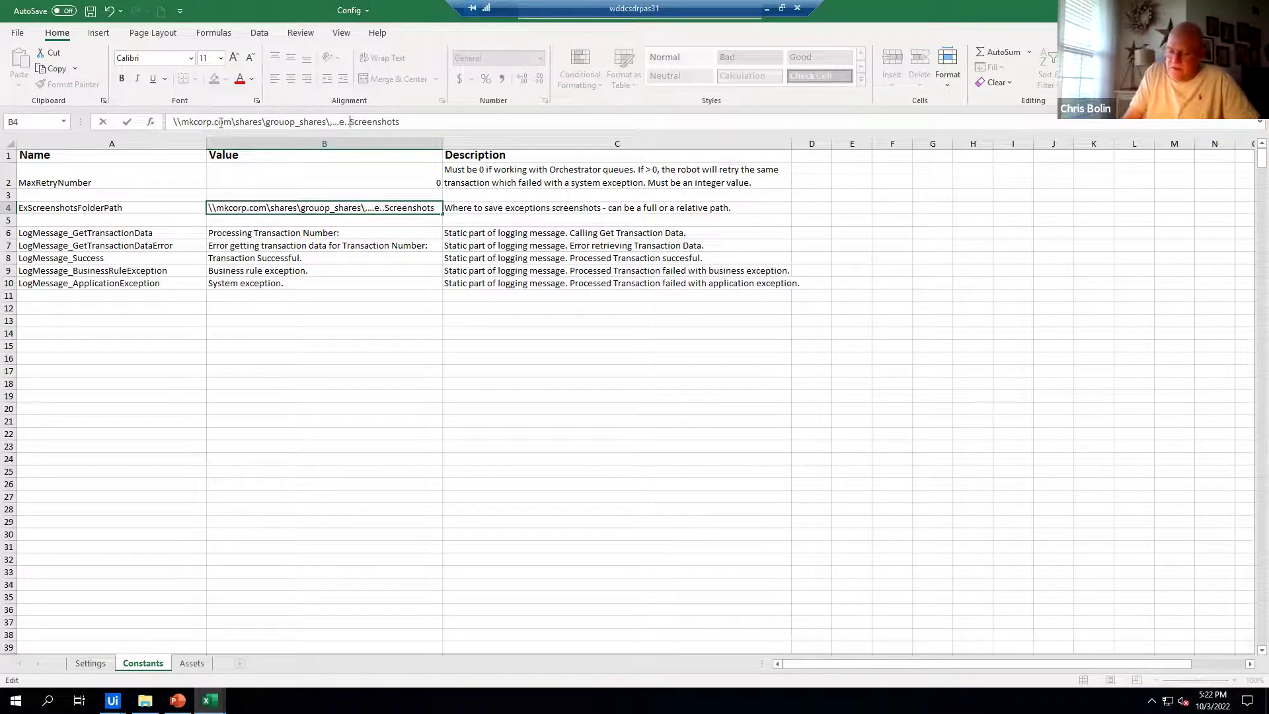
Replace everything after \\mkcorp.com\shares\grouop_shares\ in the ExScreenshotsFolderPath value with .....\Exceptions_Screenshots\
drag(331, 123, 428, 120)
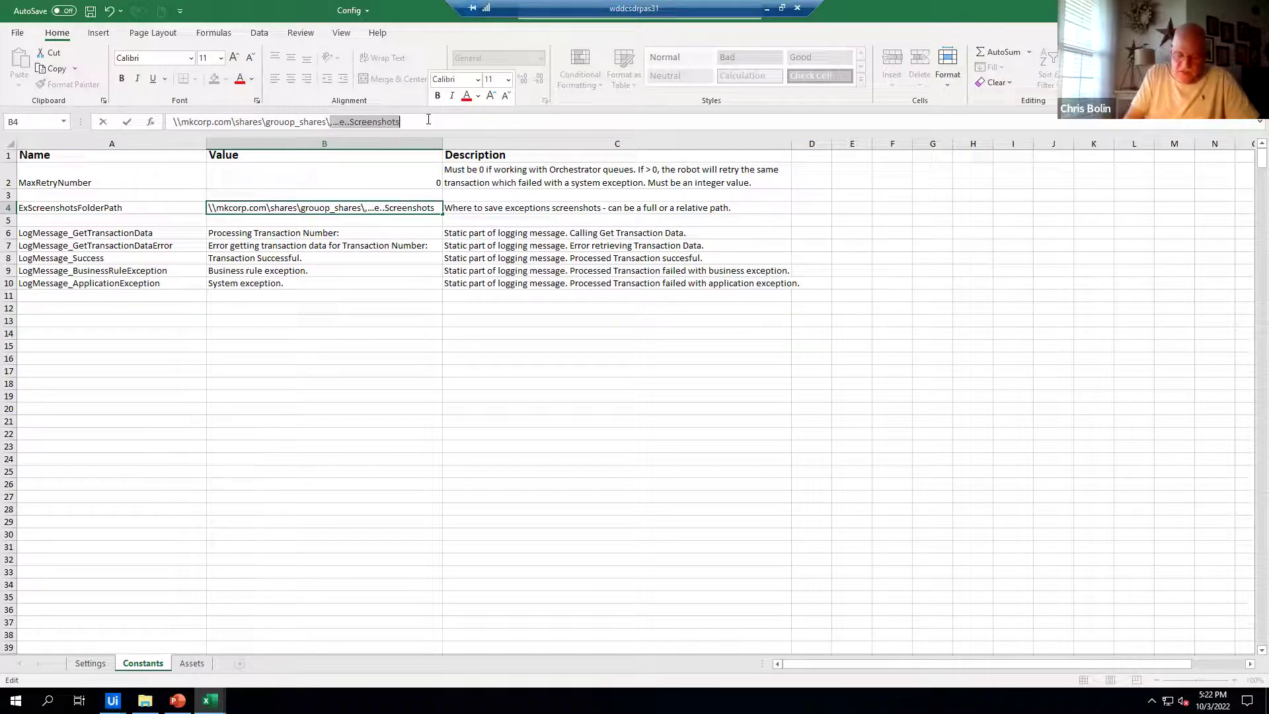
key(BackSpace)
text(.....Except)
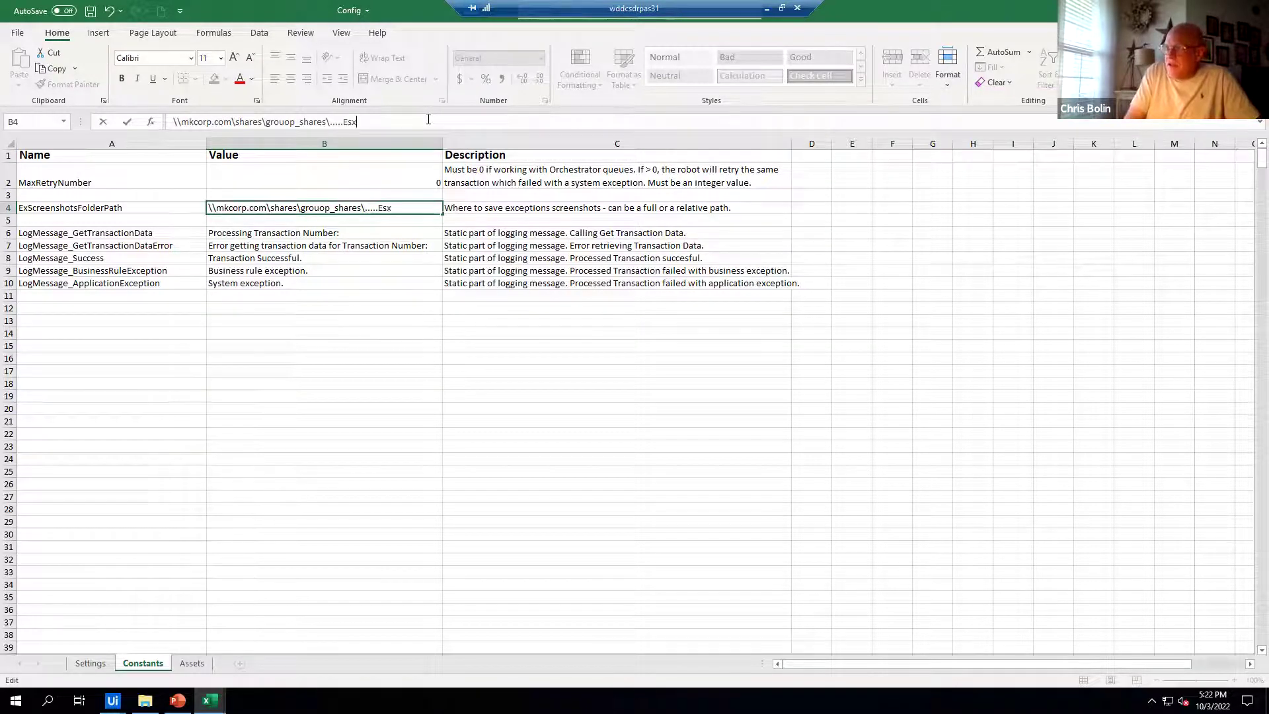
text(ion)
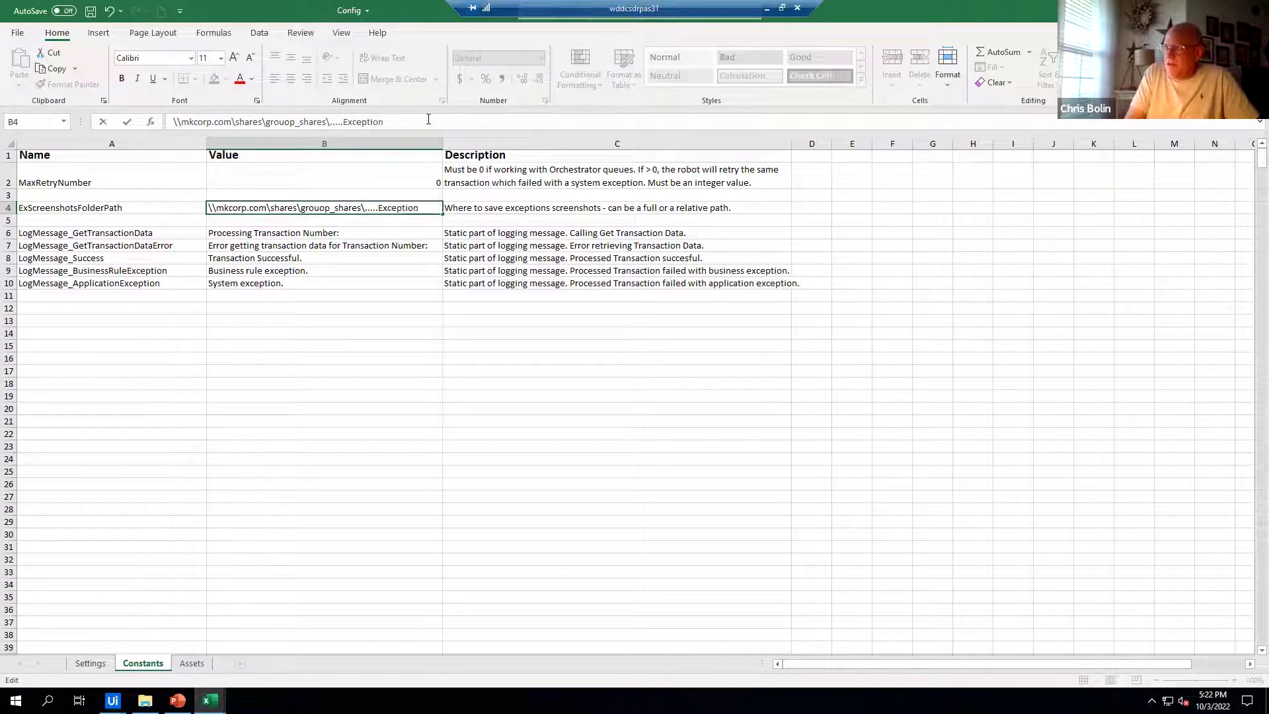
text(s_Screenshots)
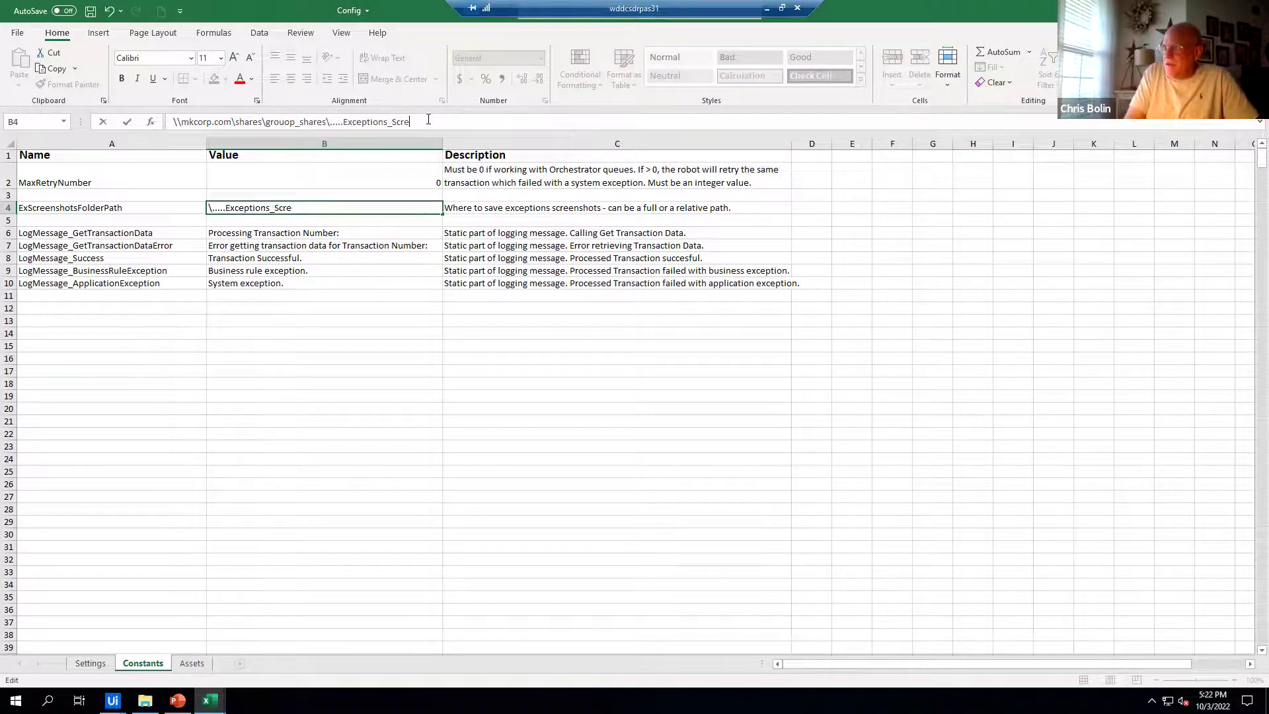
text(\)
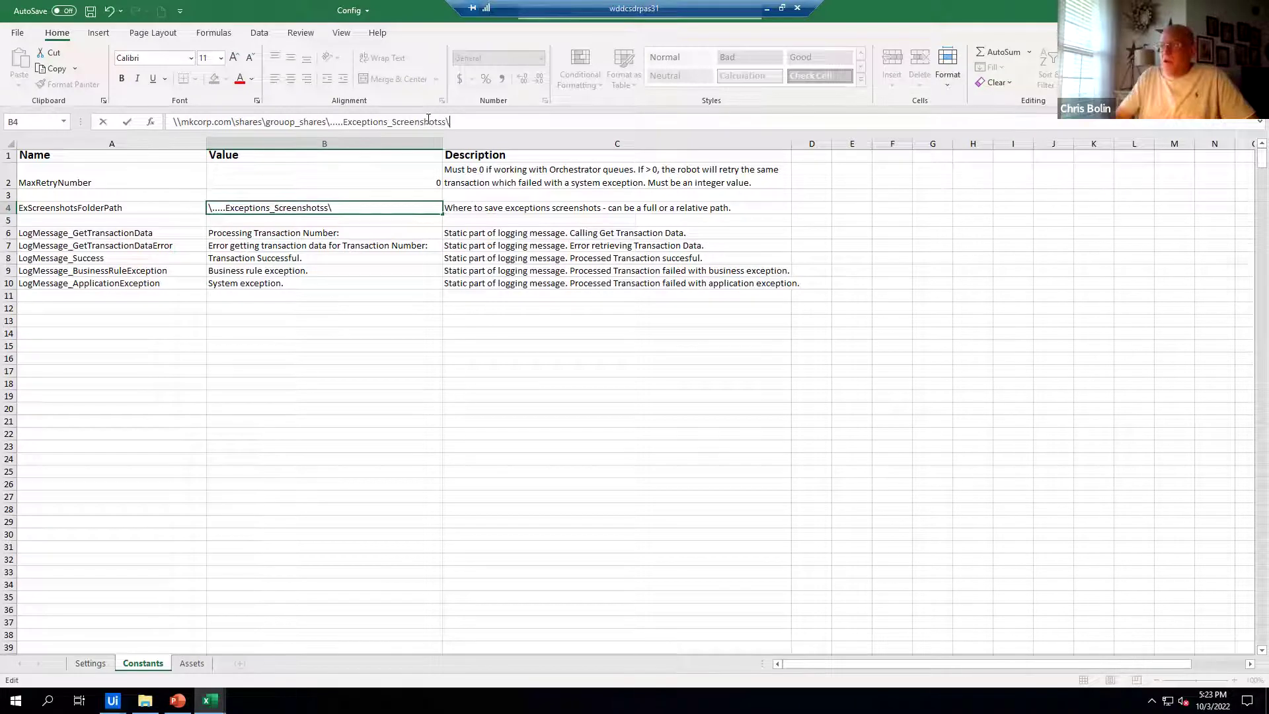
click(439, 121)
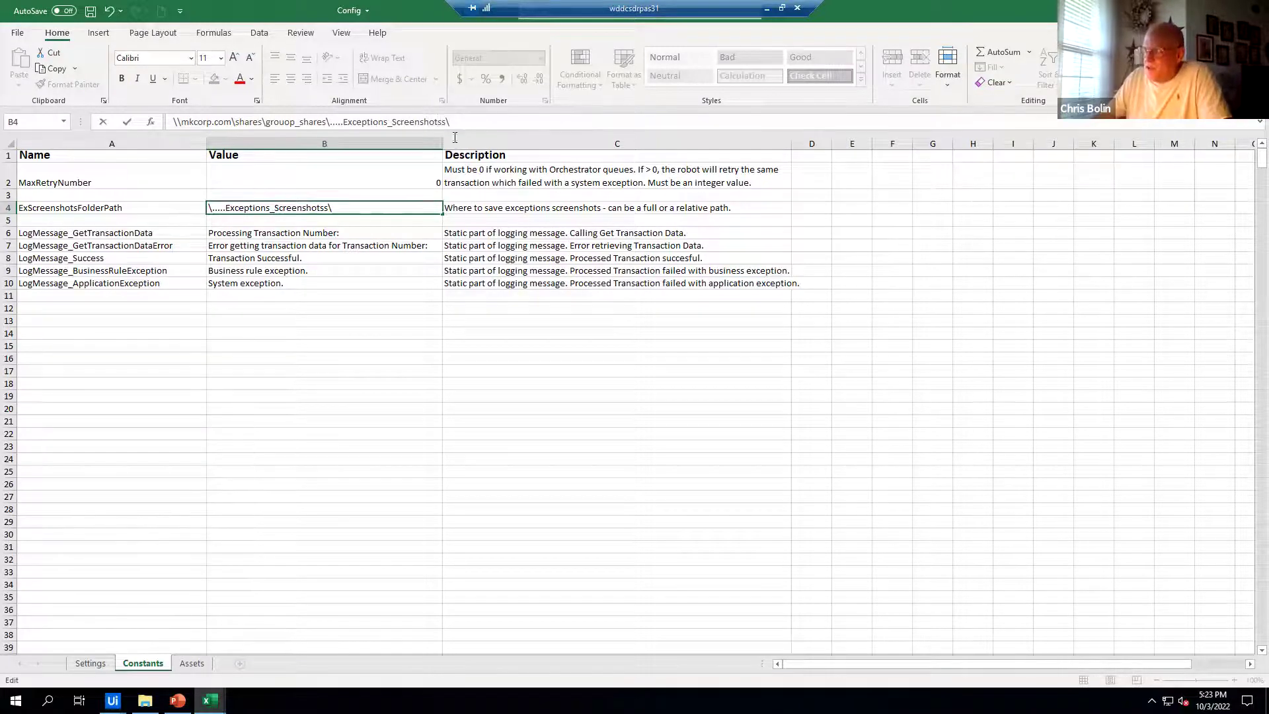
key(Delete)
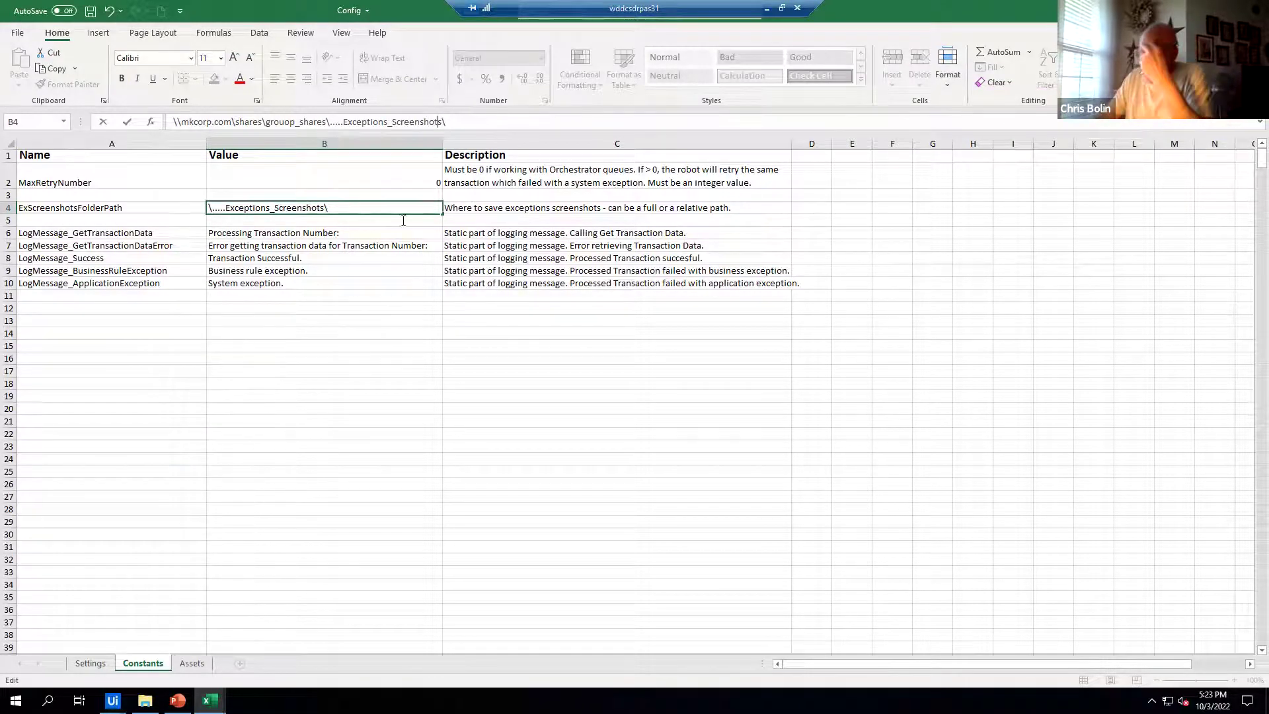
click(344, 122)
text(\)
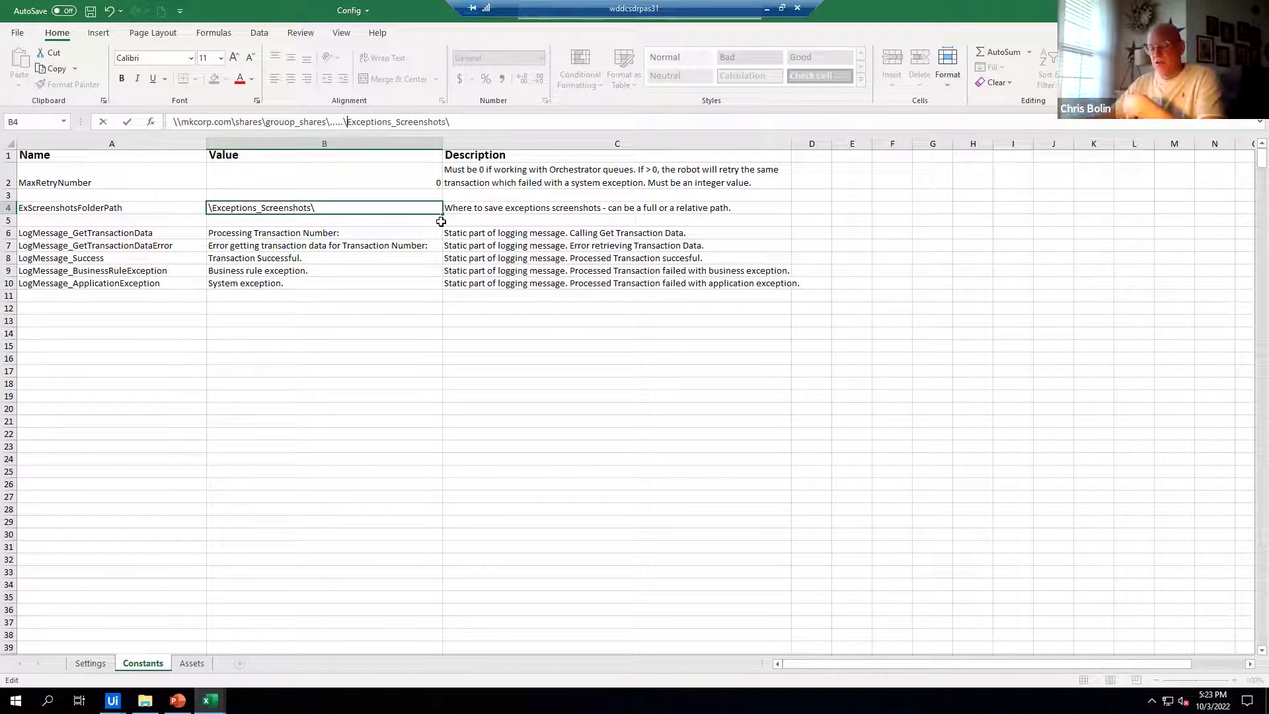
click(390, 294)
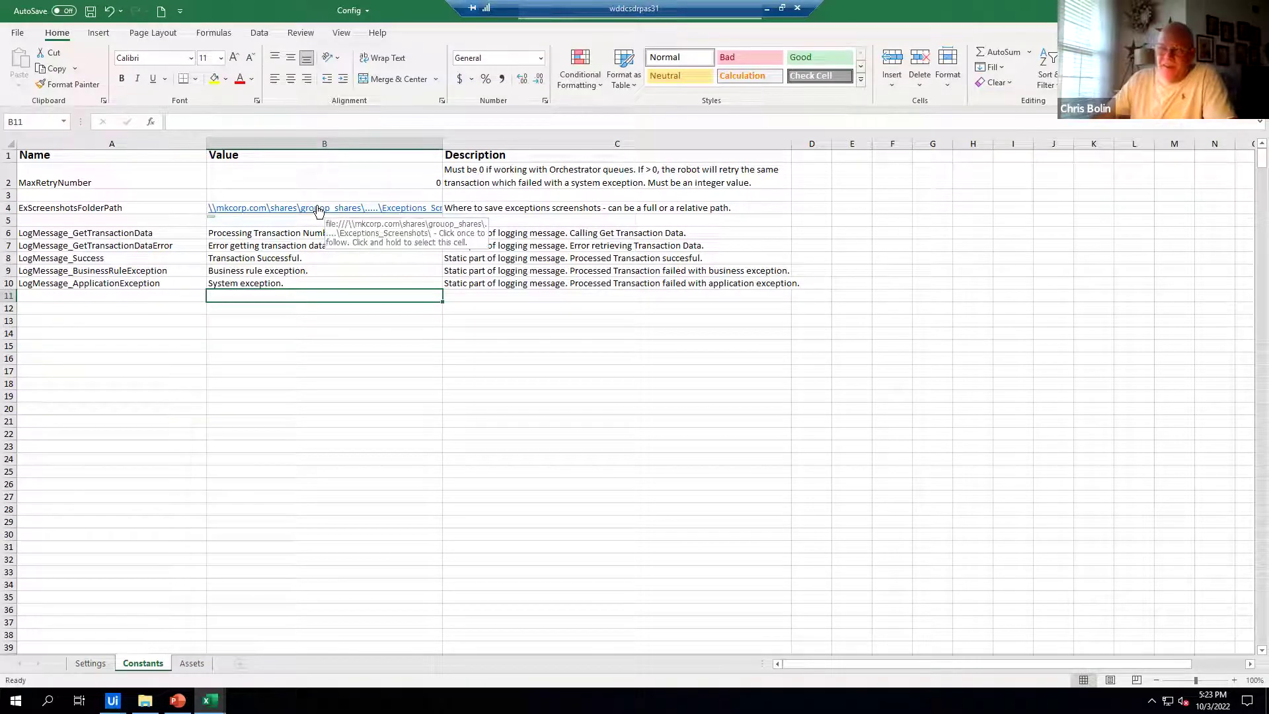
Remove the hyperlinks from the whole Value column of the Constants sheet
right_click(366, 147)
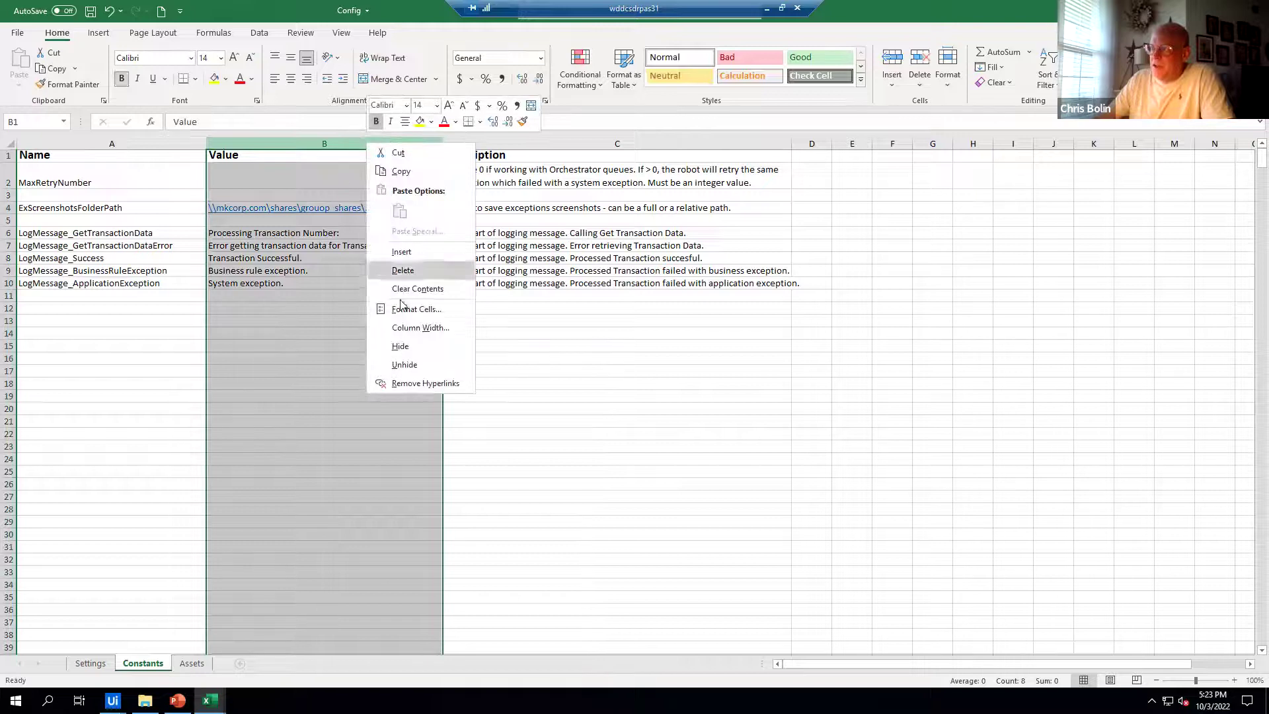
click(397, 383)
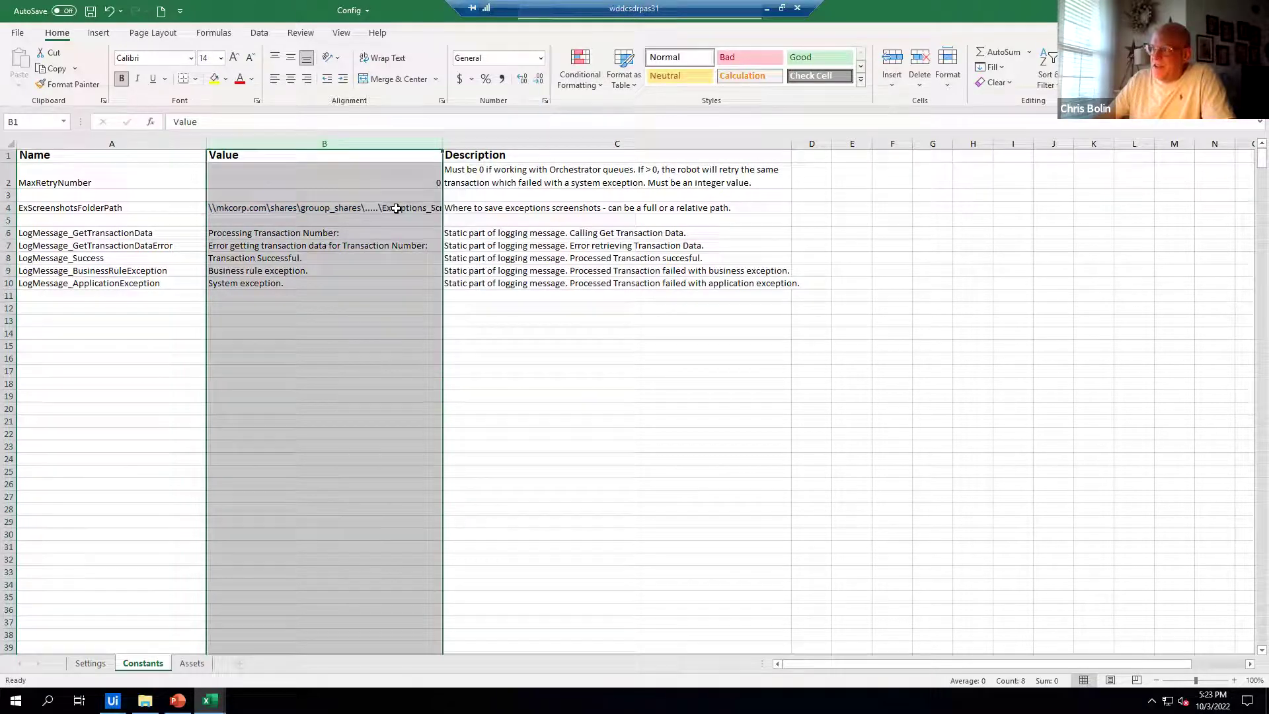
click(528, 207)
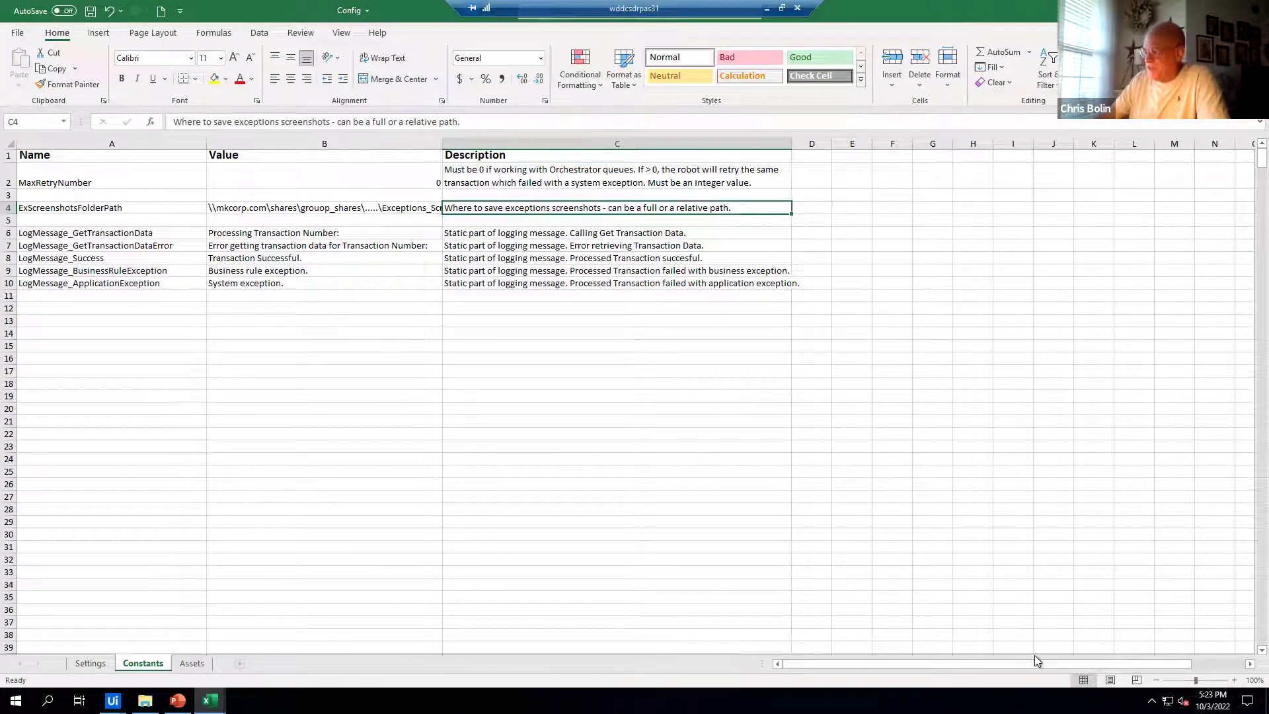
Clear the value of the ExScreenshotsFolderPath constant, leaving its name and description in place
drag(1037, 660, 1053, 656)
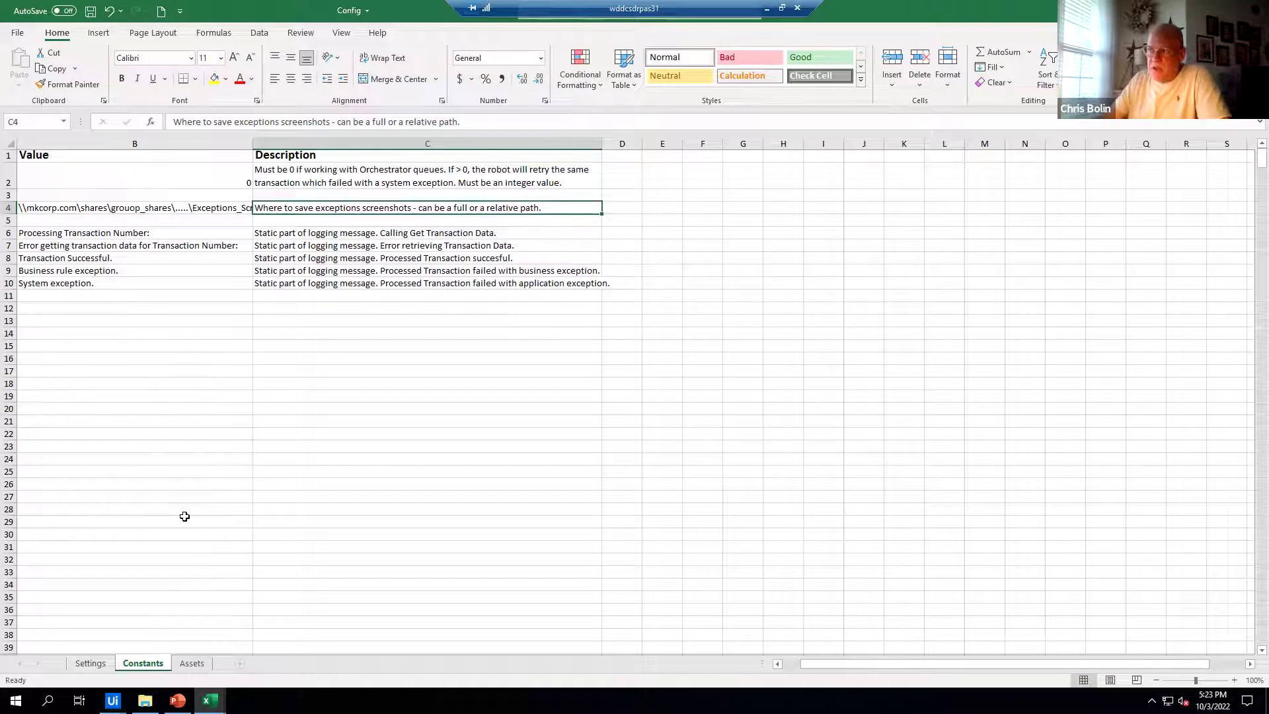
drag(834, 665, 760, 668)
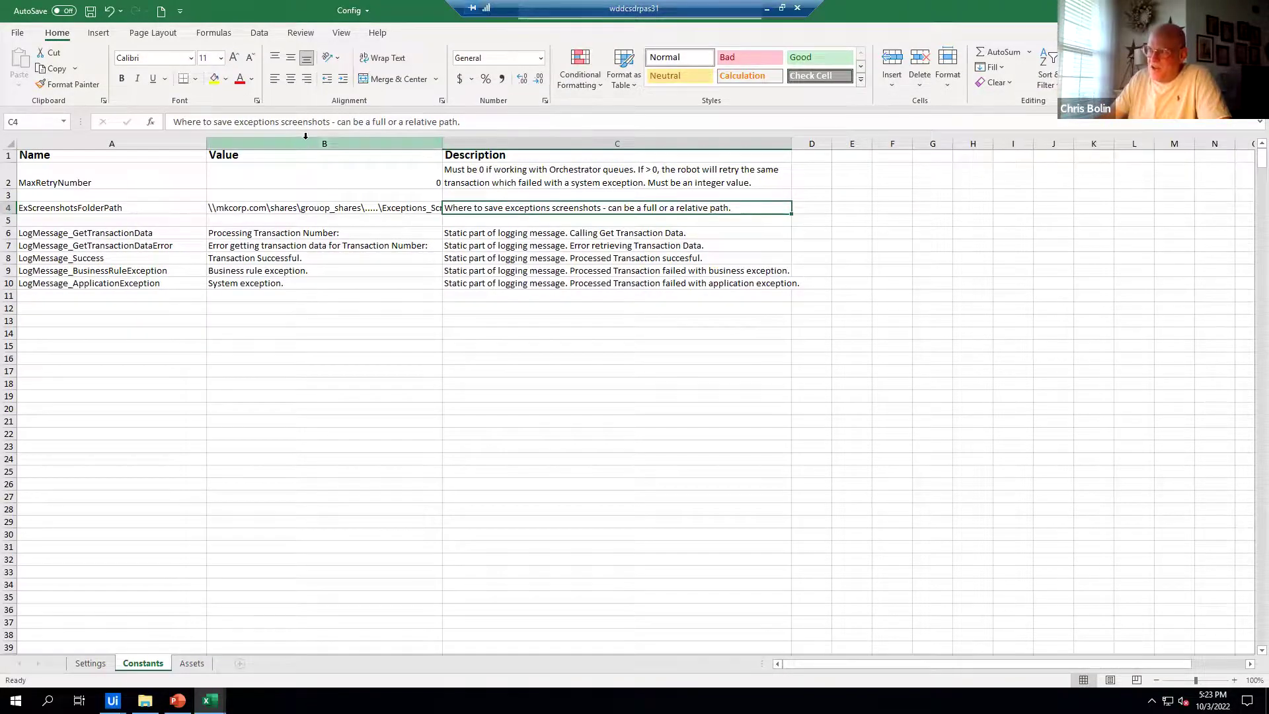
click(329, 207)
key(Delete)
click(340, 308)
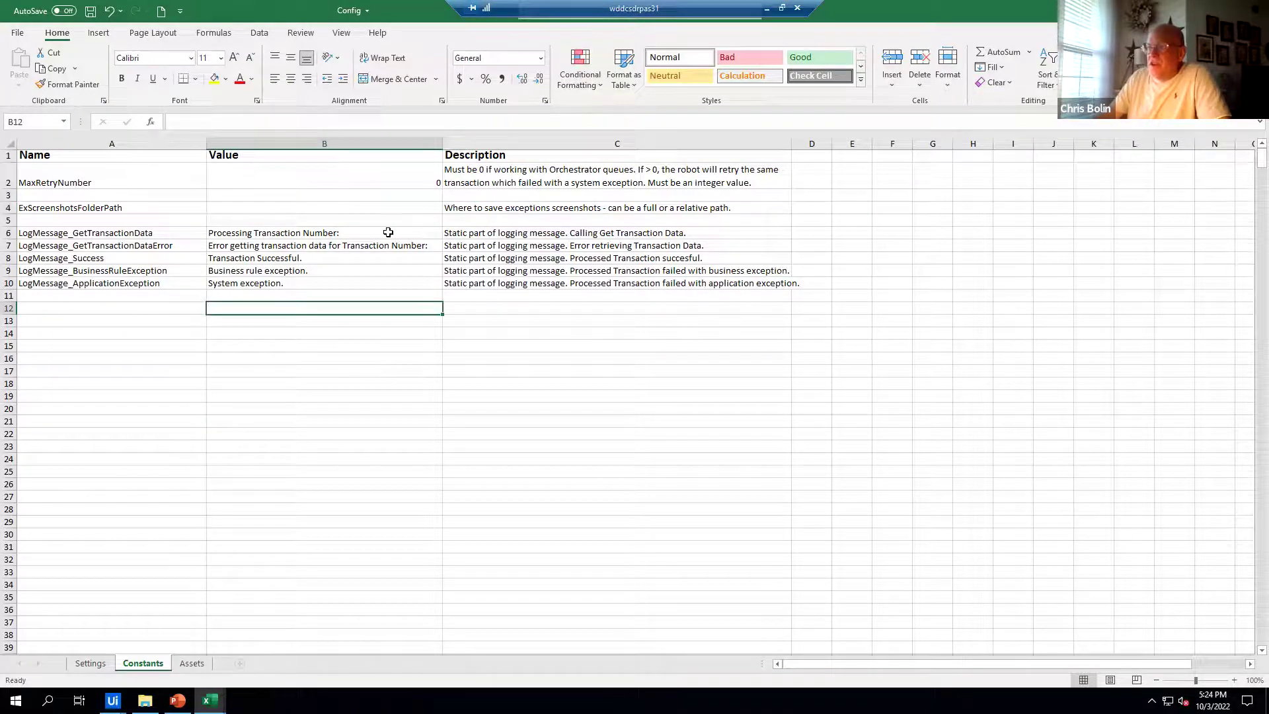
Review the LogMessage, MaxRetryNumber and ExScreenshotsFolderPath rows of the Constants sheet
drag(171, 236, 625, 278)
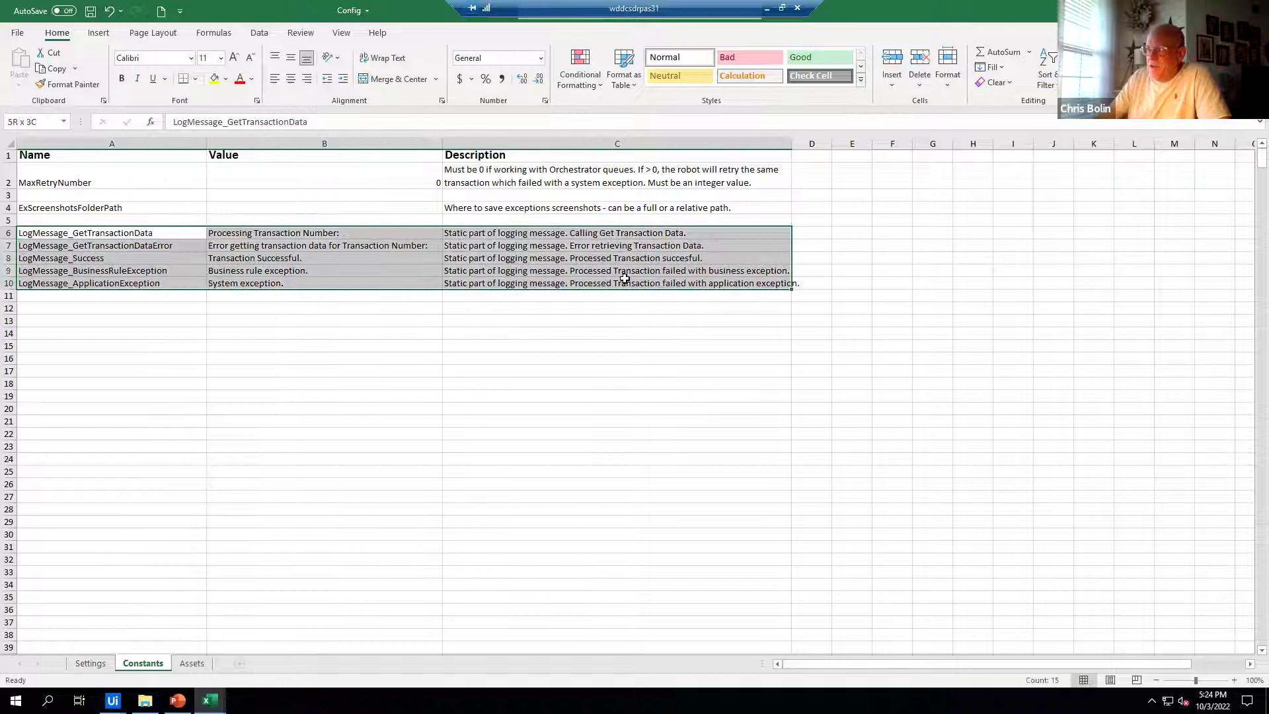
click(407, 186)
click(409, 213)
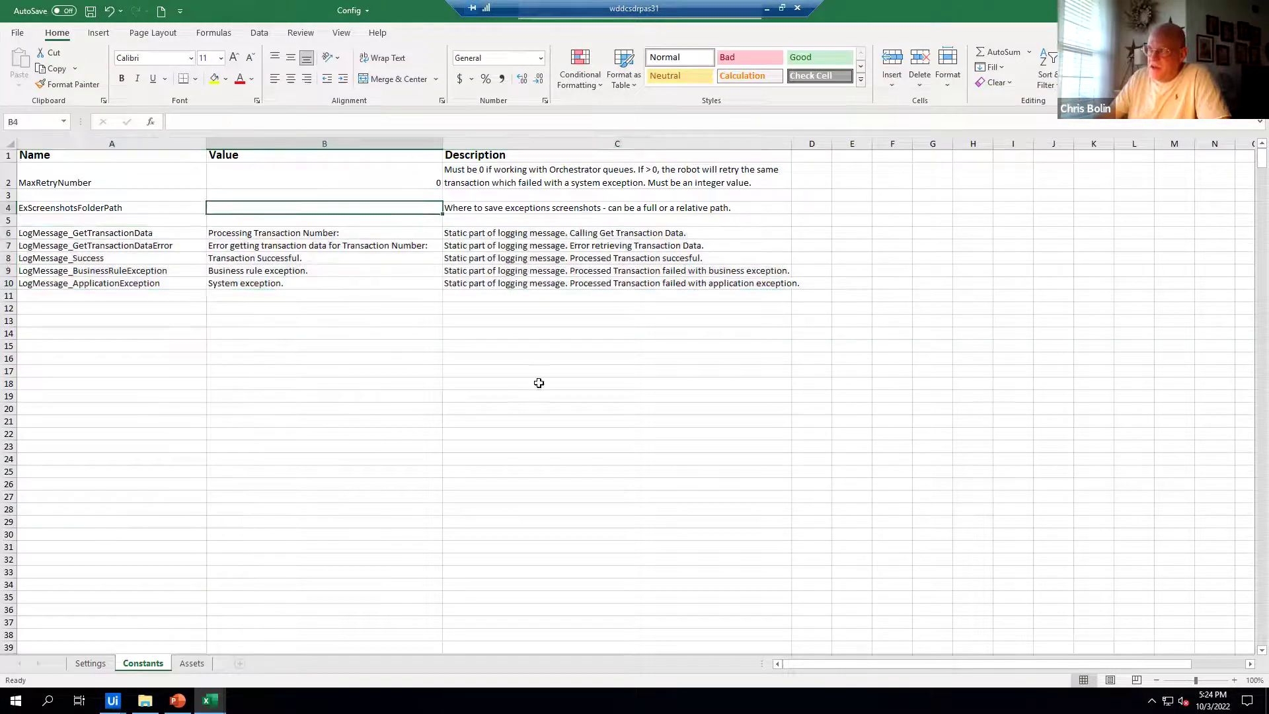
click(376, 175)
drag(161, 169, 632, 185)
click(324, 212)
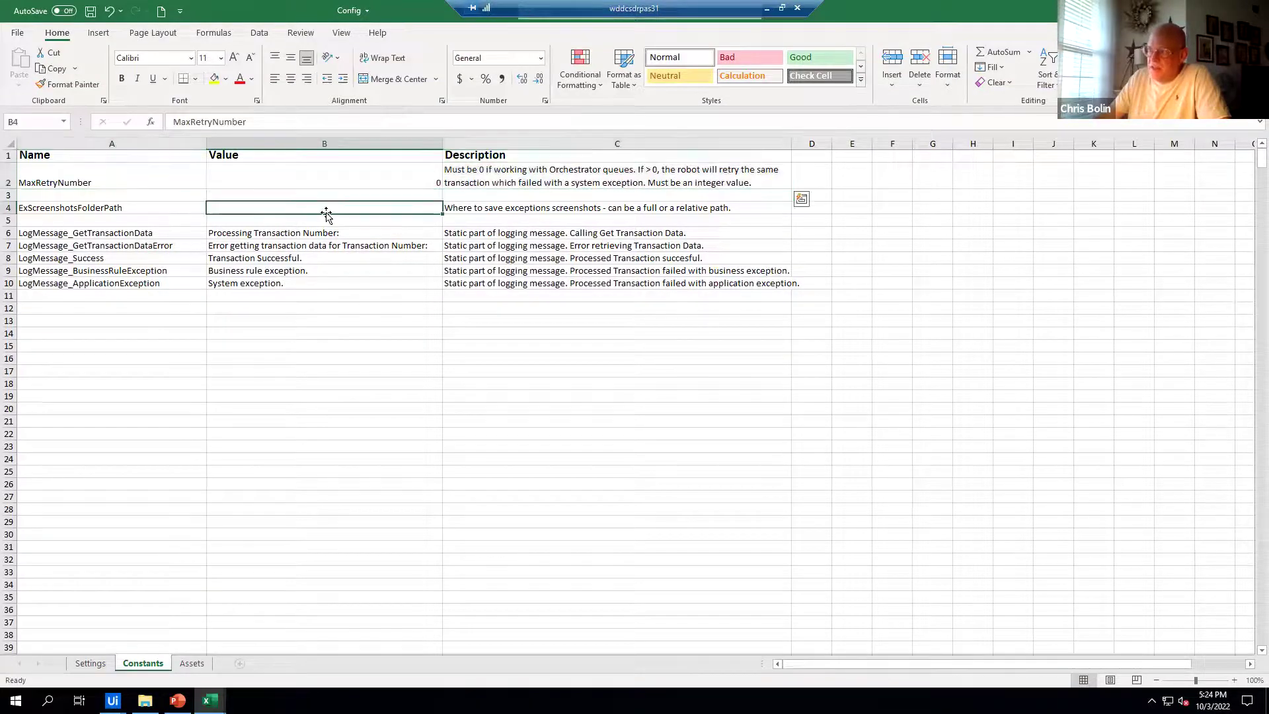
drag(114, 208, 556, 208)
click(396, 206)
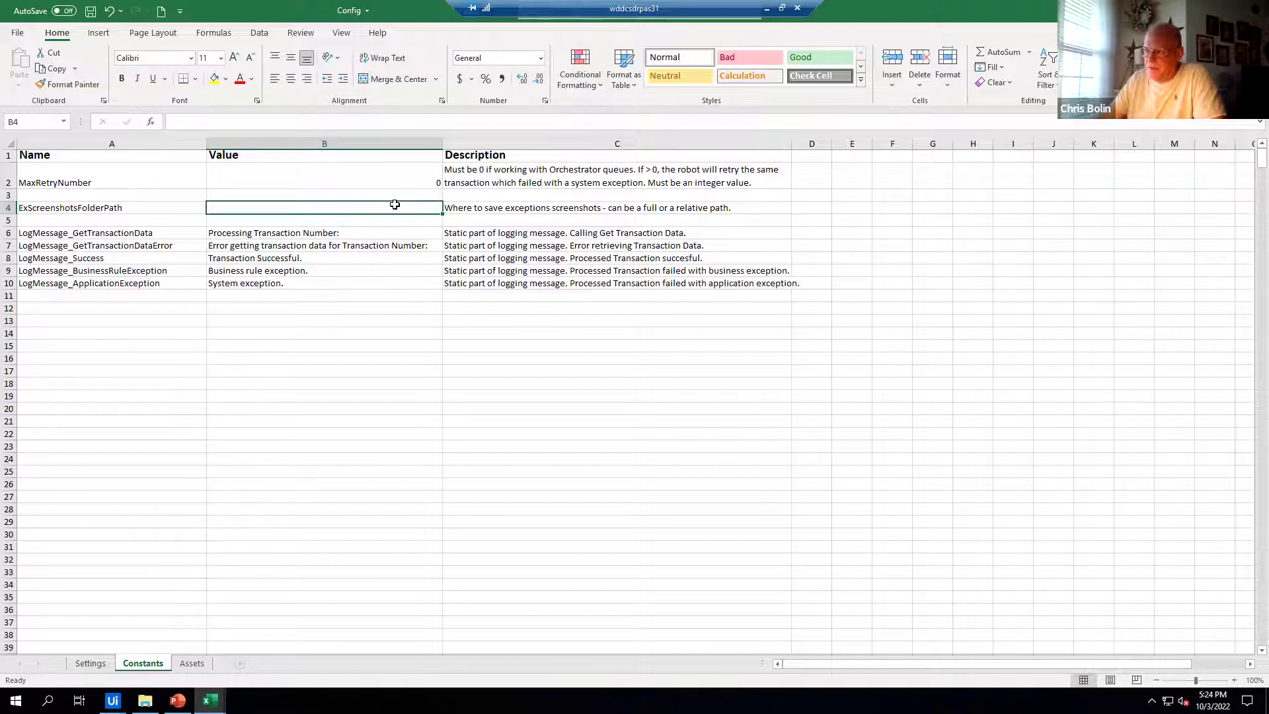
Switch to the Settings sheet and examine its Name and Value columns
click(110, 662)
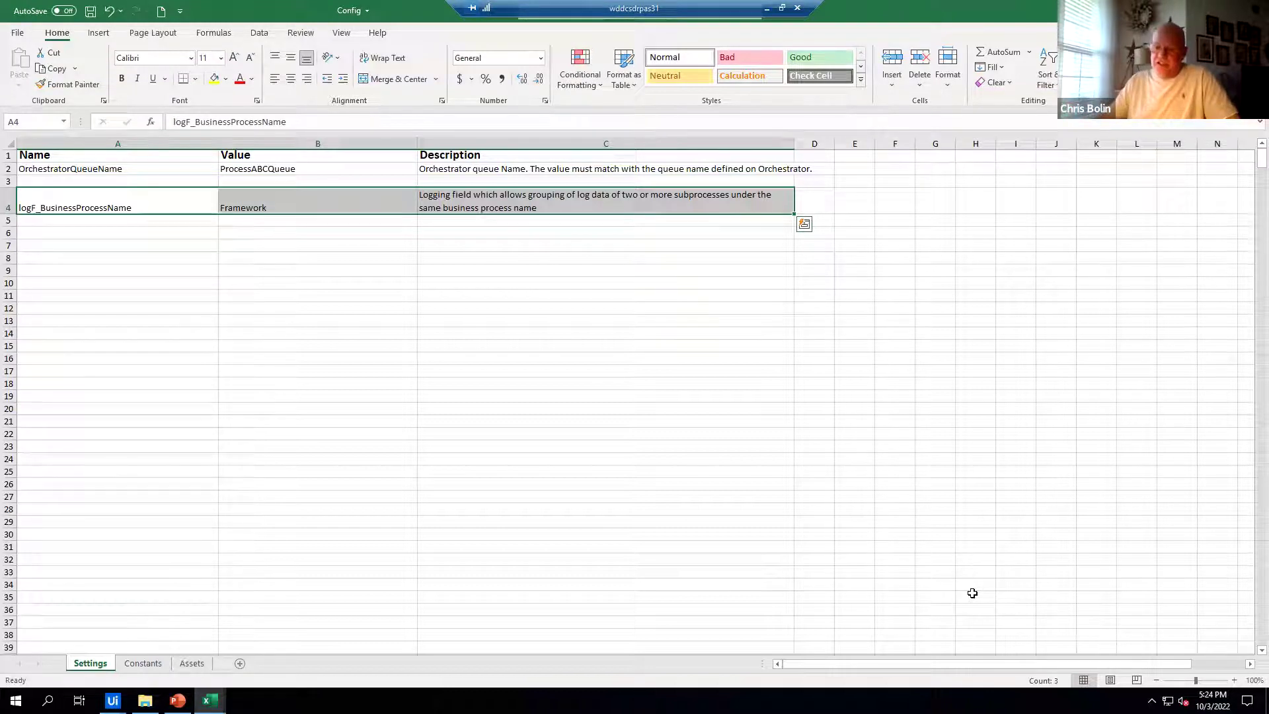
click(603, 471)
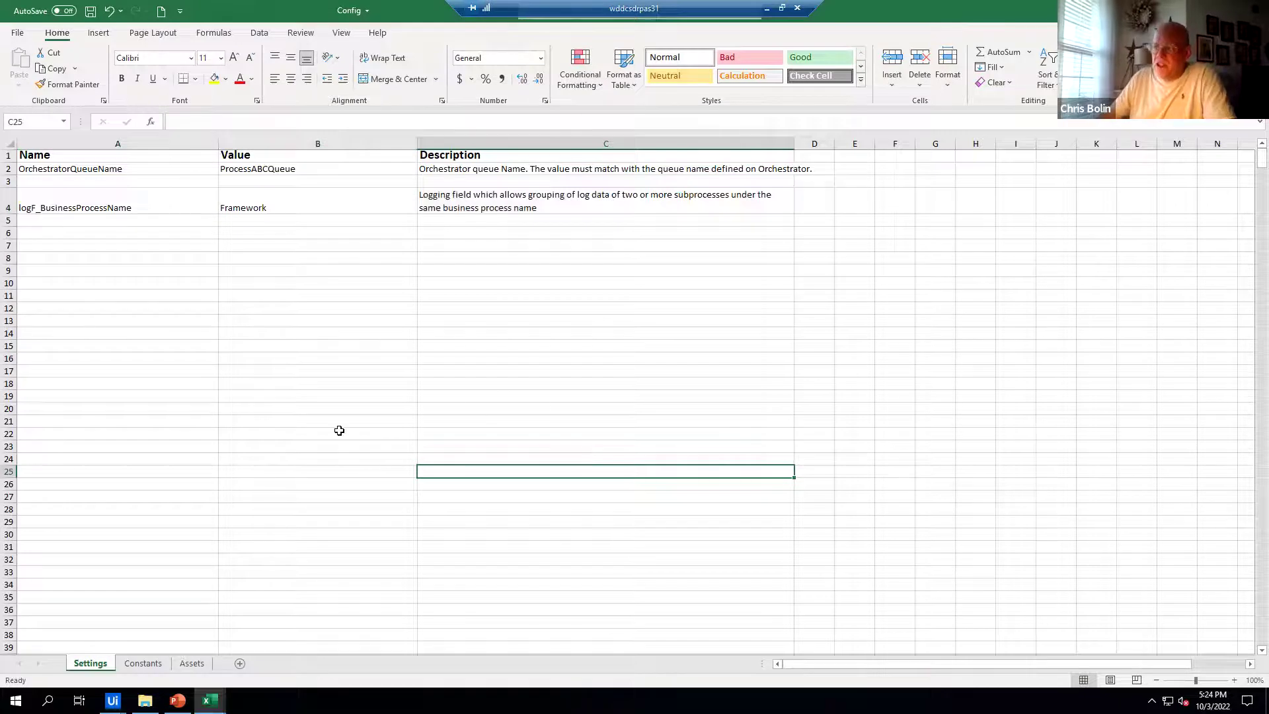
click(119, 138)
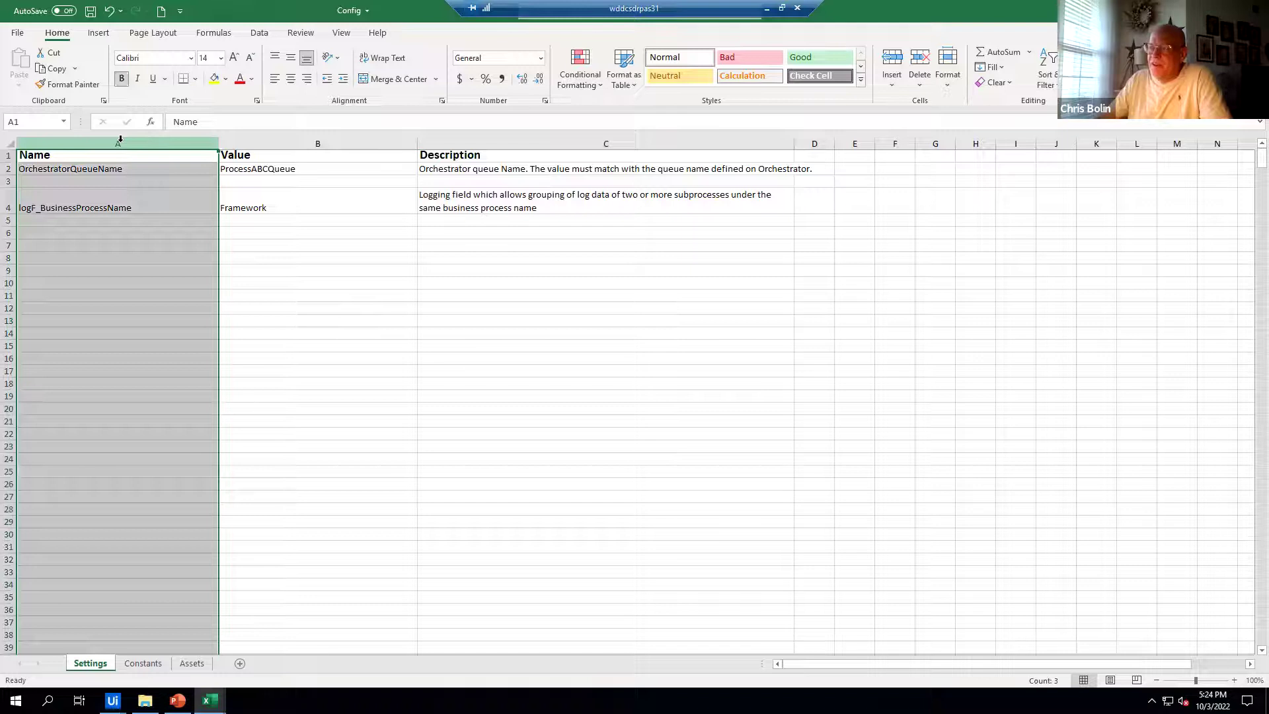
click(269, 140)
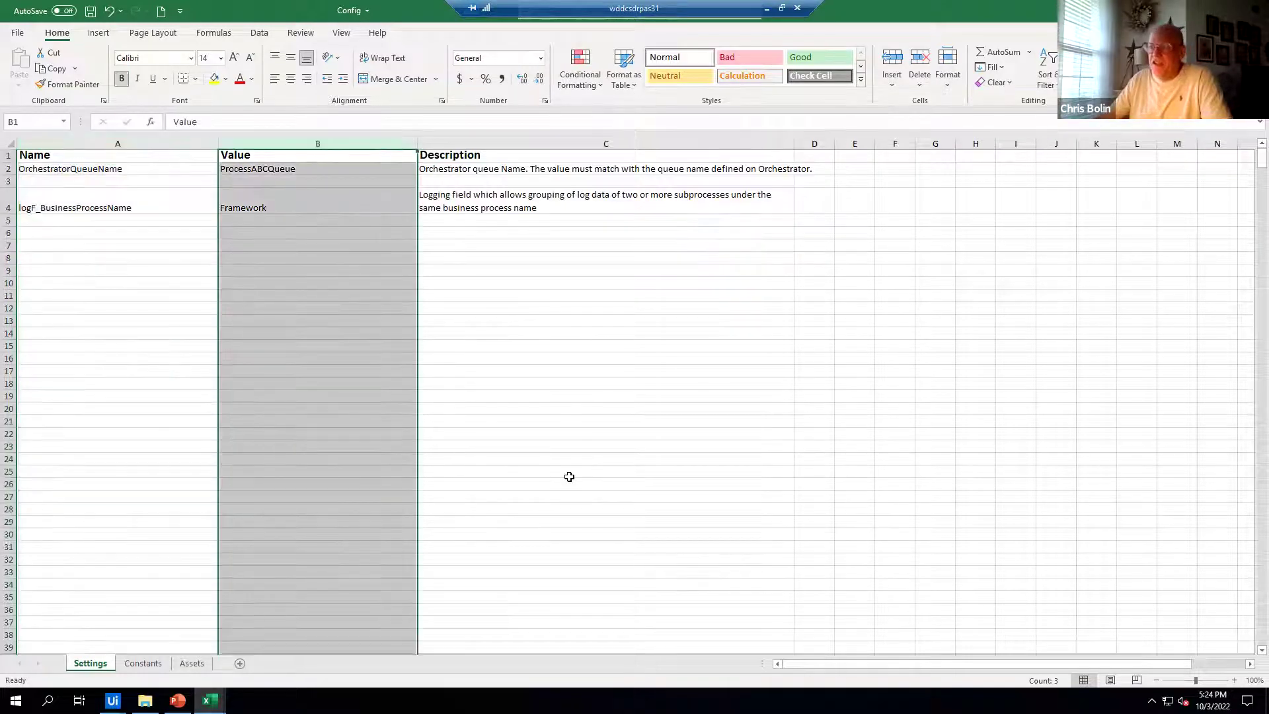
click(141, 143)
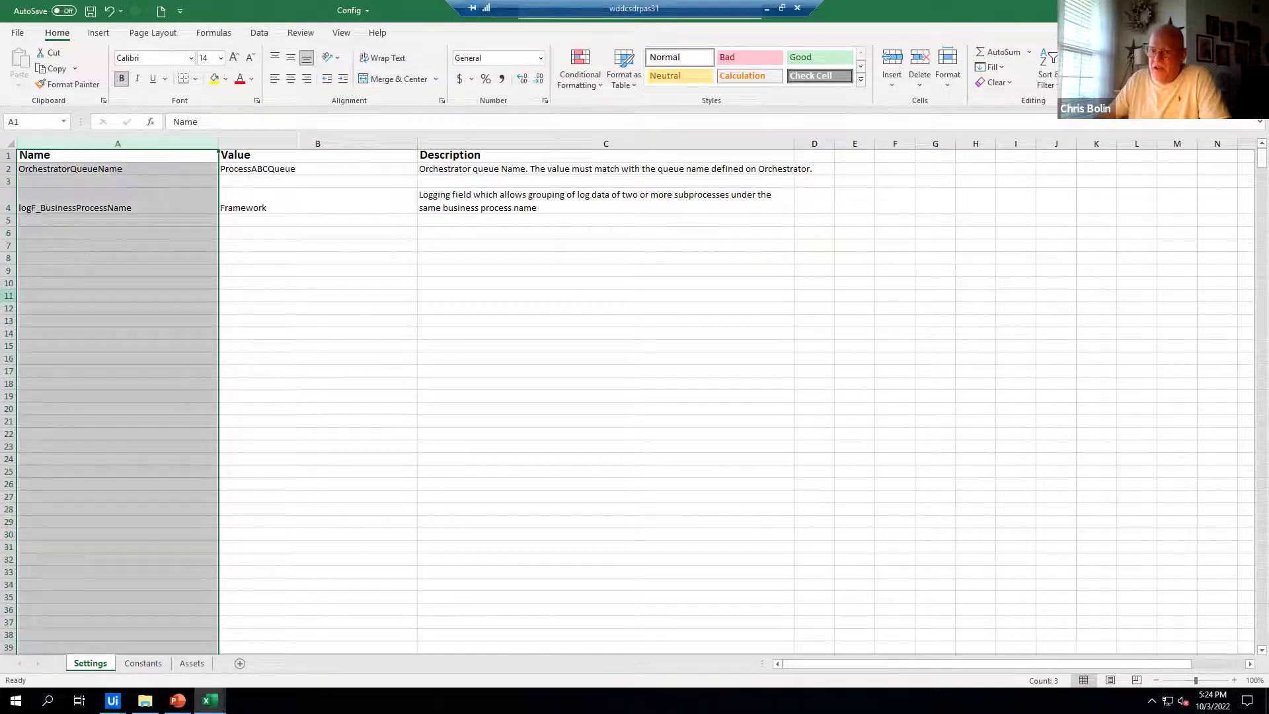
drag(124, 169, 124, 611)
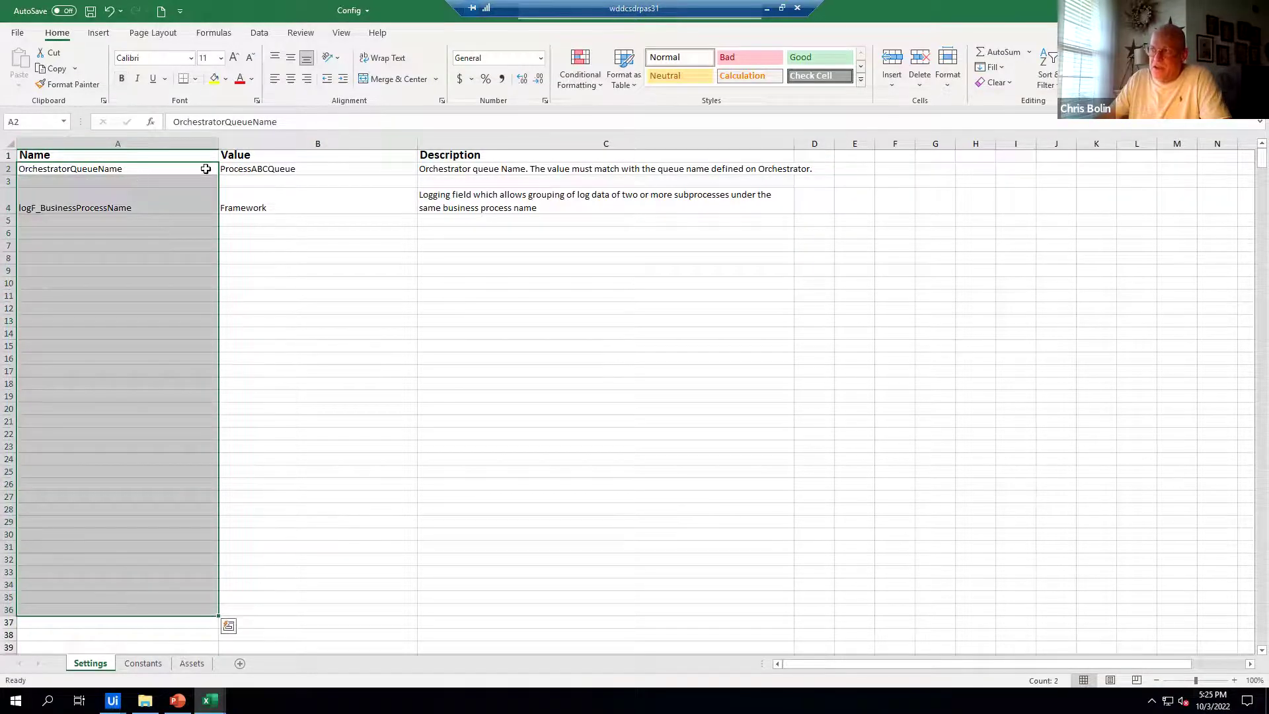
drag(297, 169, 298, 574)
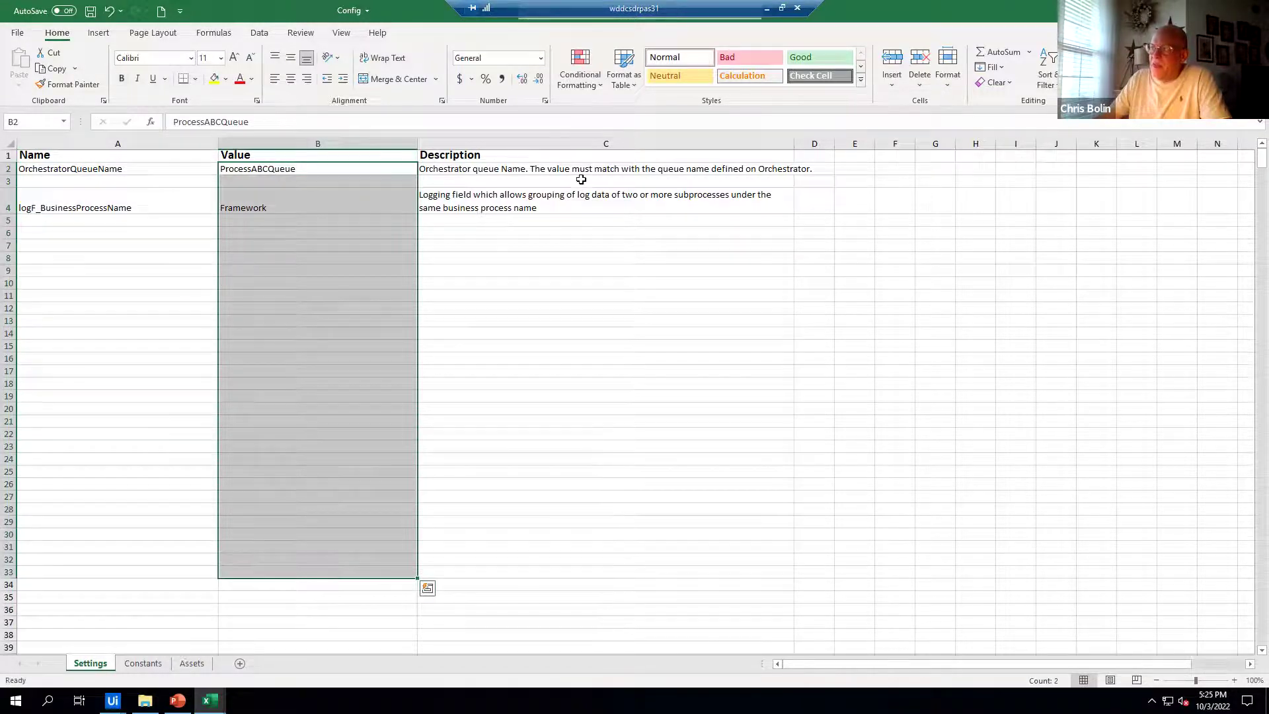
Examine the Description column of the Settings sheet and its empty rows, and return to the Name column
click(589, 144)
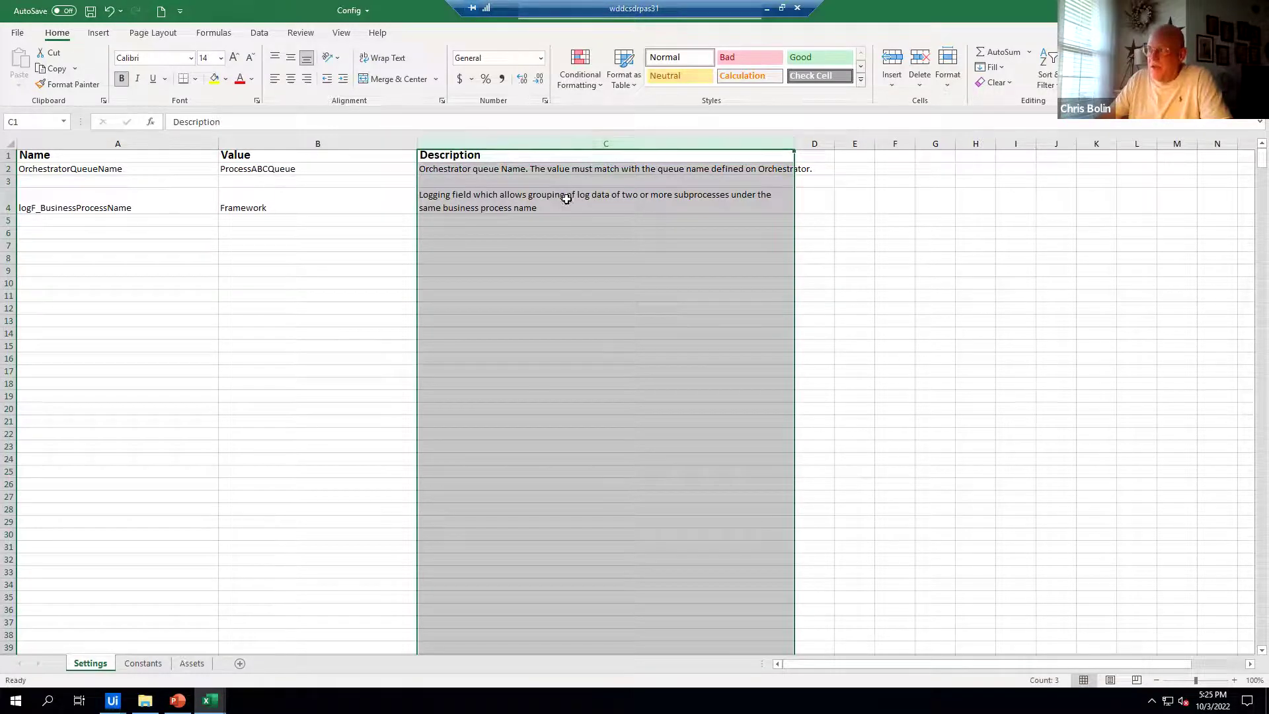
drag(565, 233, 524, 583)
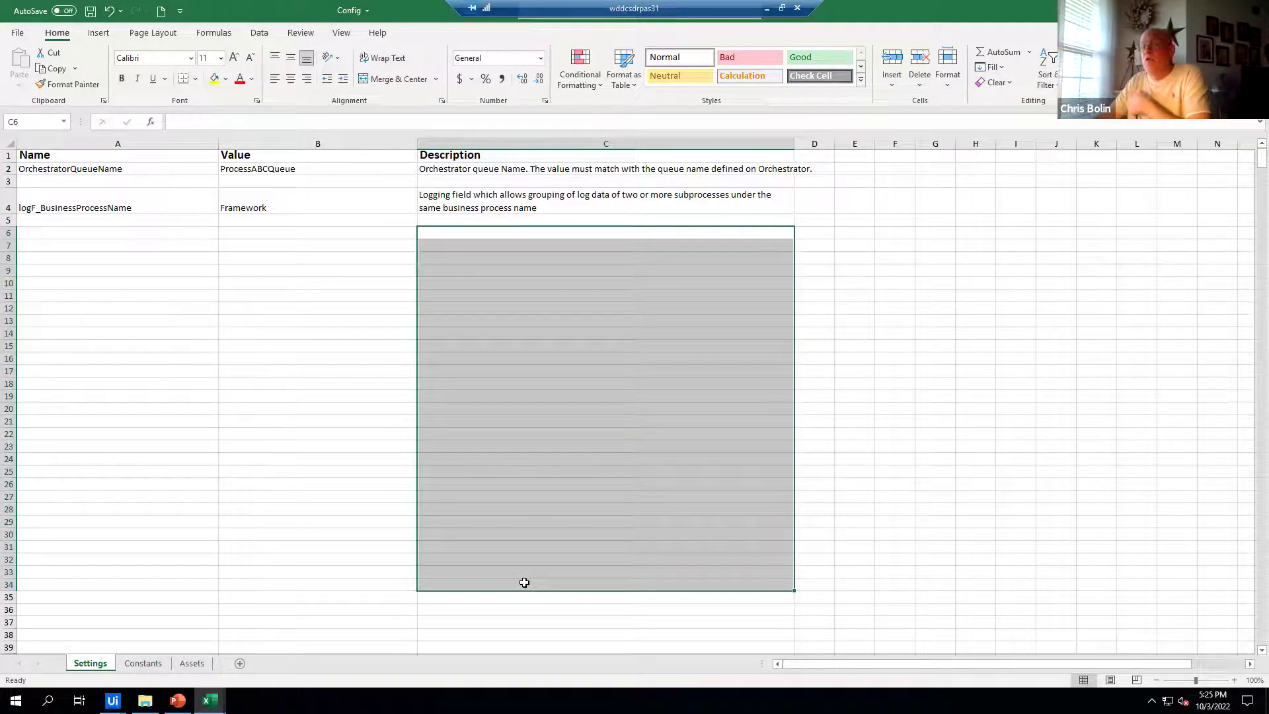
click(484, 169)
drag(492, 214, 507, 580)
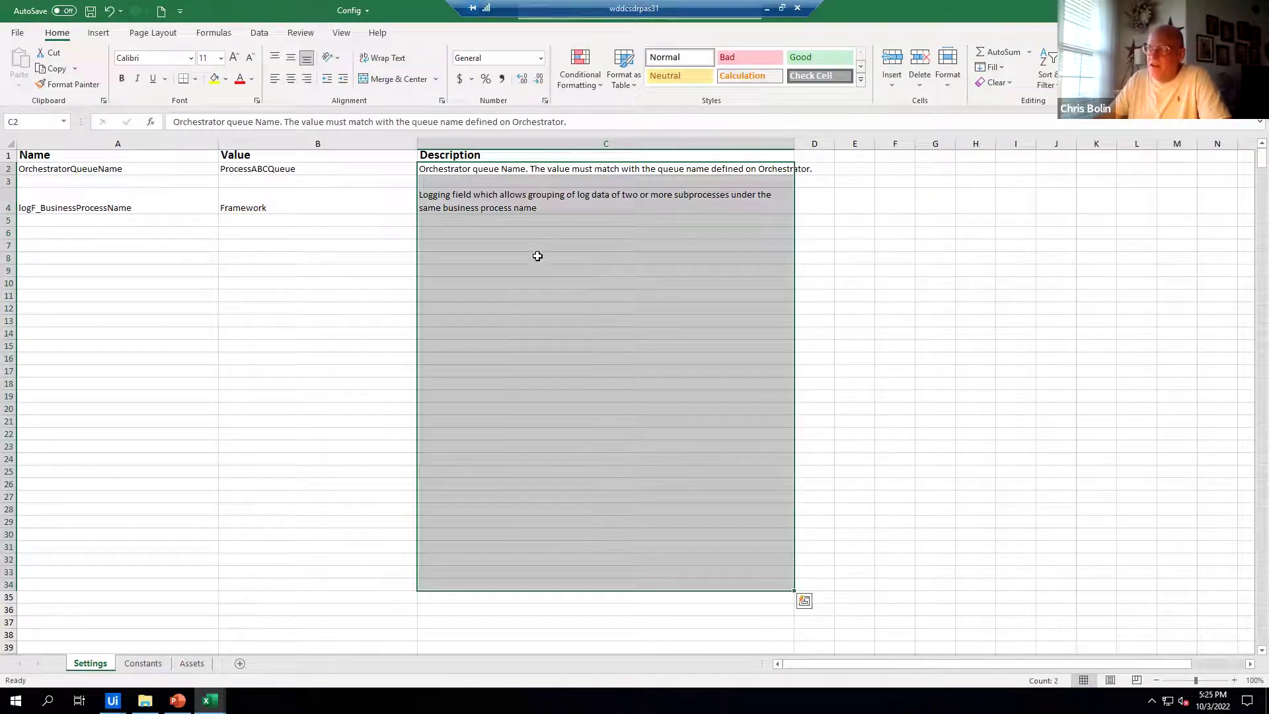
drag(541, 226, 534, 389)
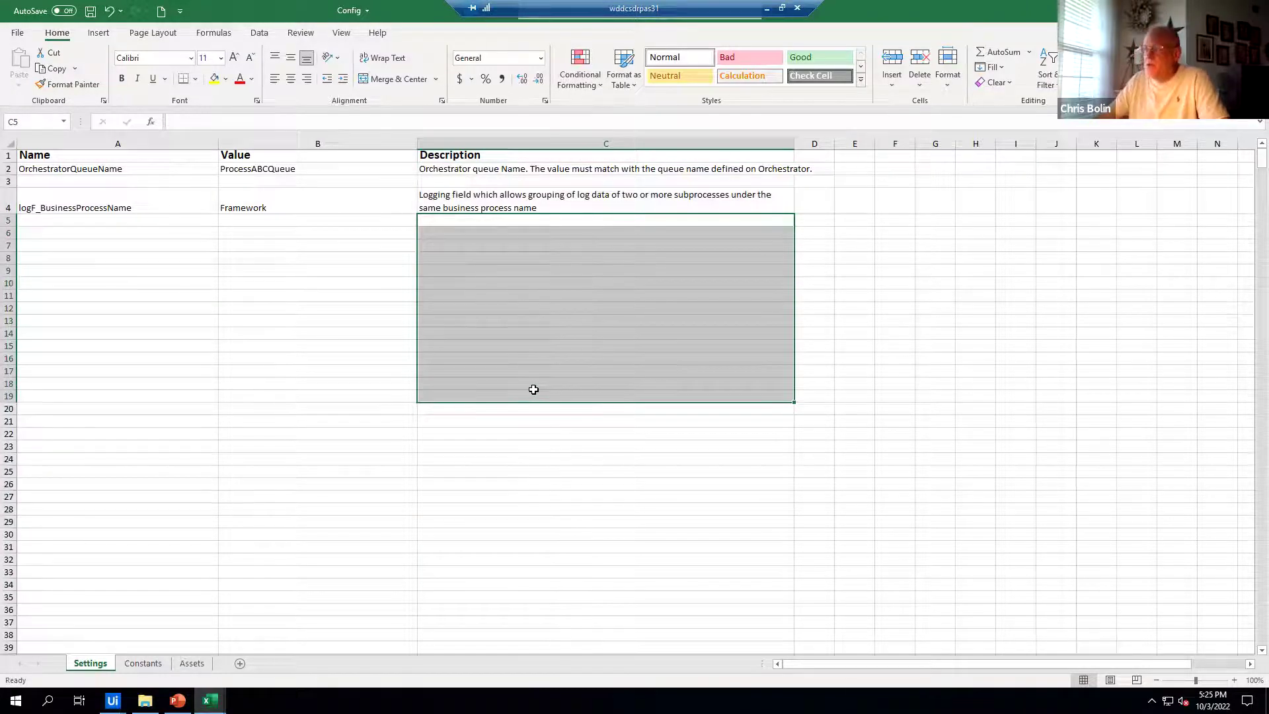
drag(575, 220, 583, 423)
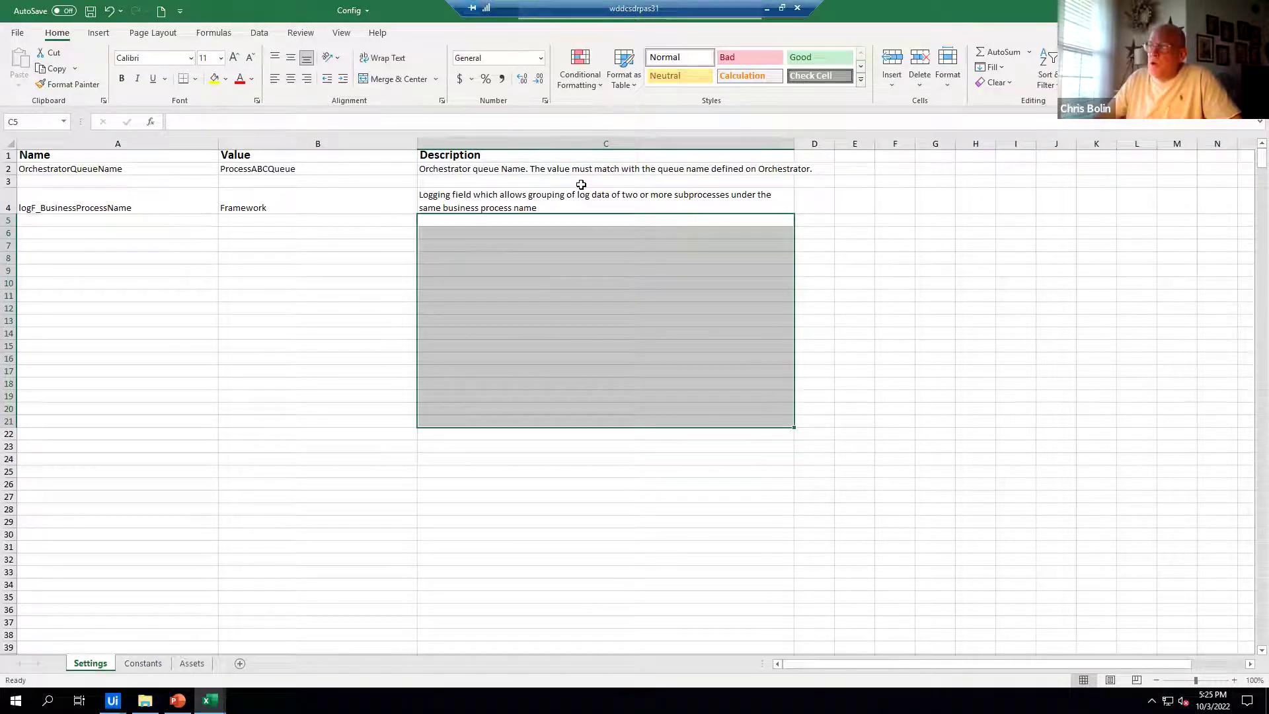
drag(583, 169, 590, 481)
click(564, 401)
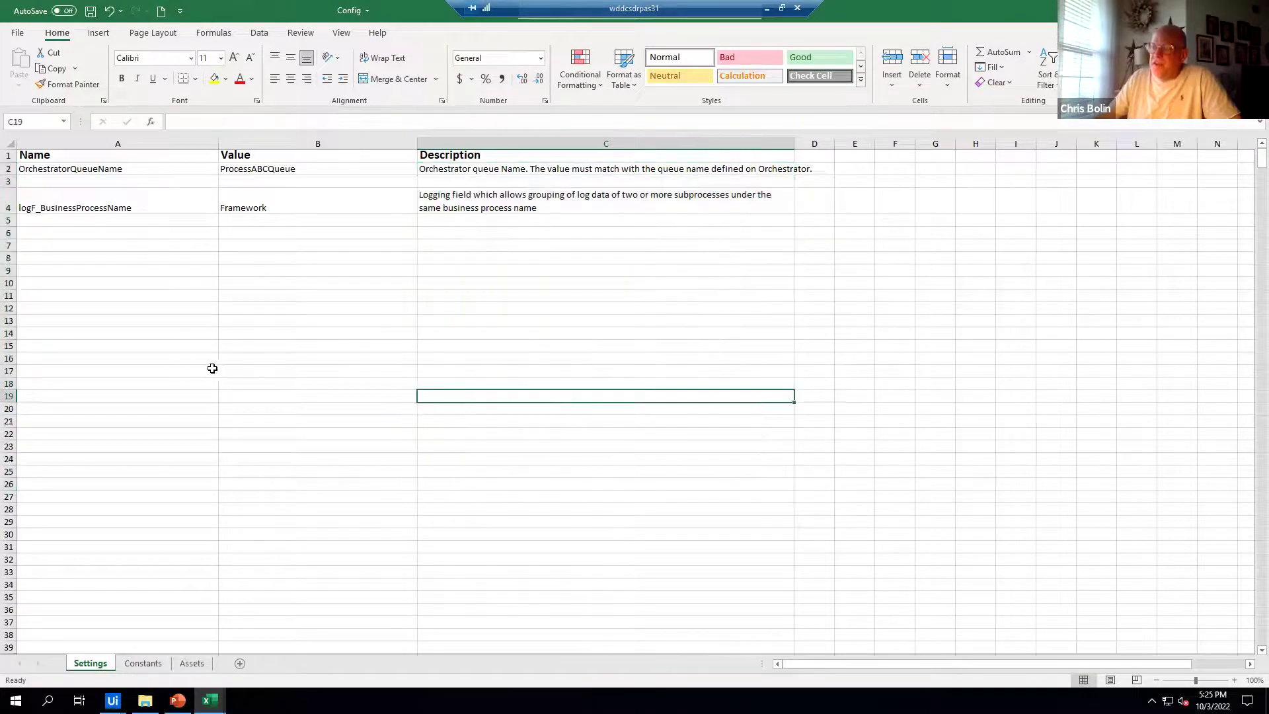
click(170, 382)
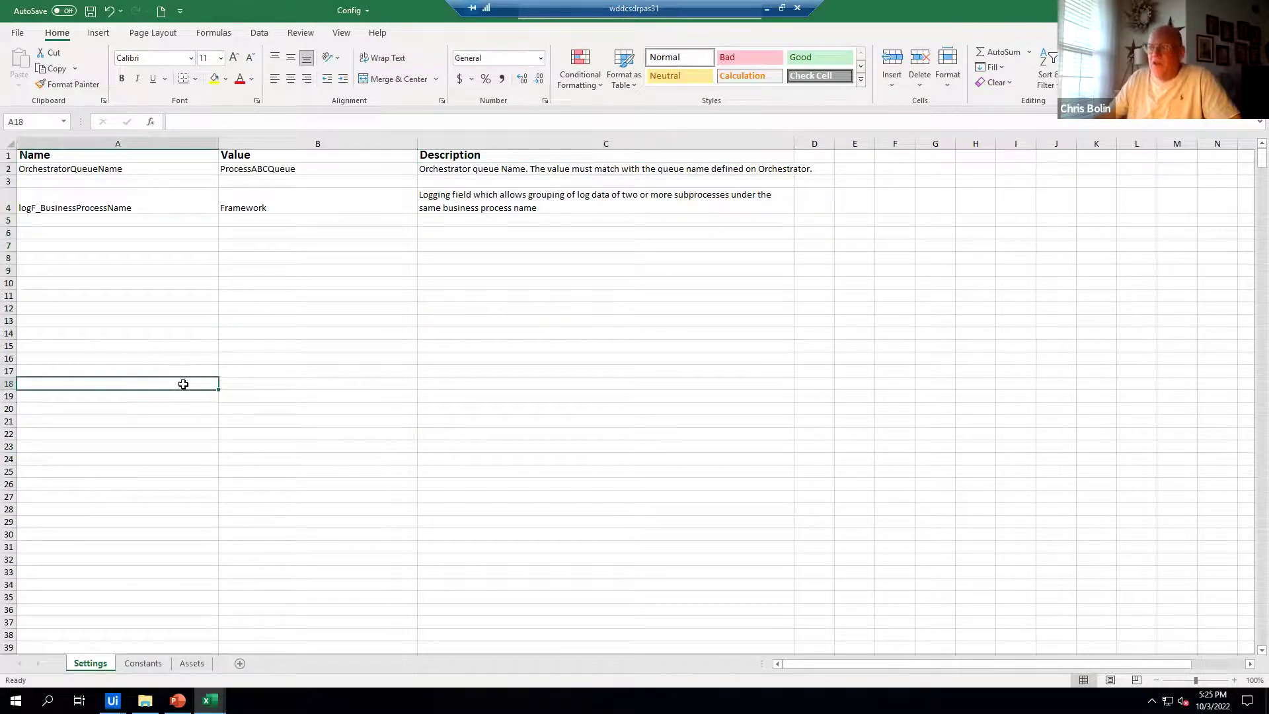
click(460, 386)
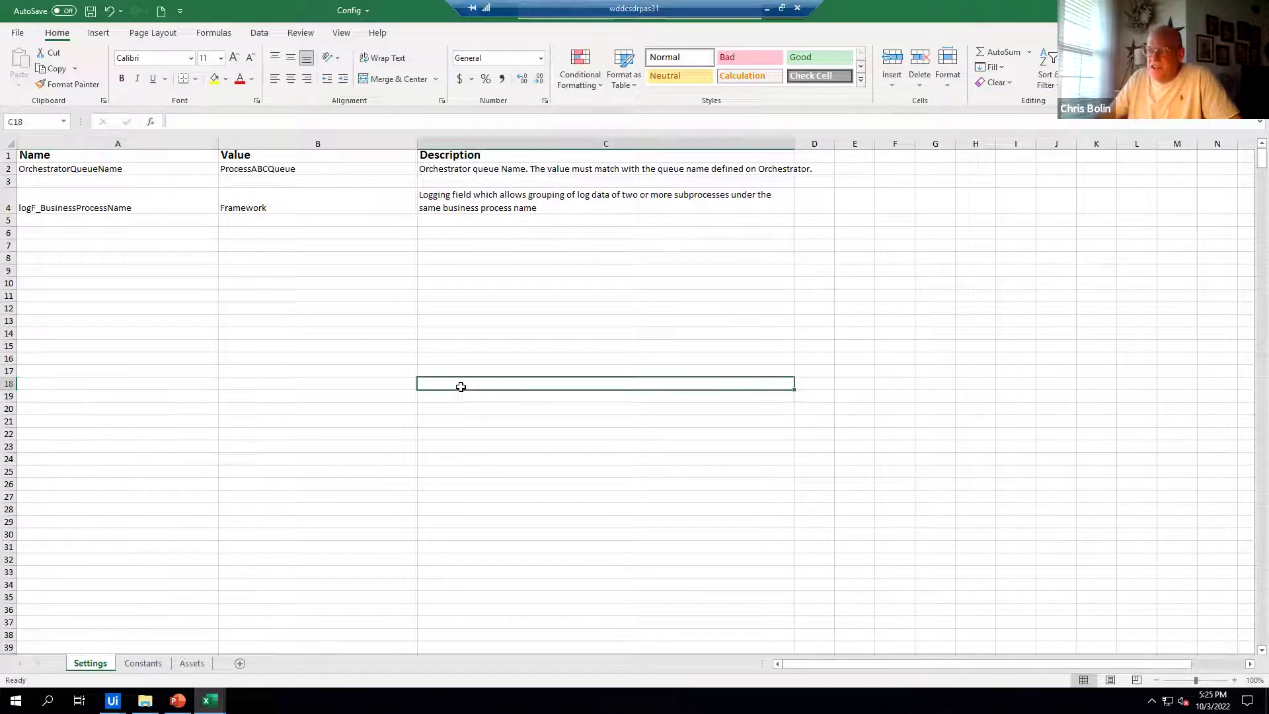
click(152, 143)
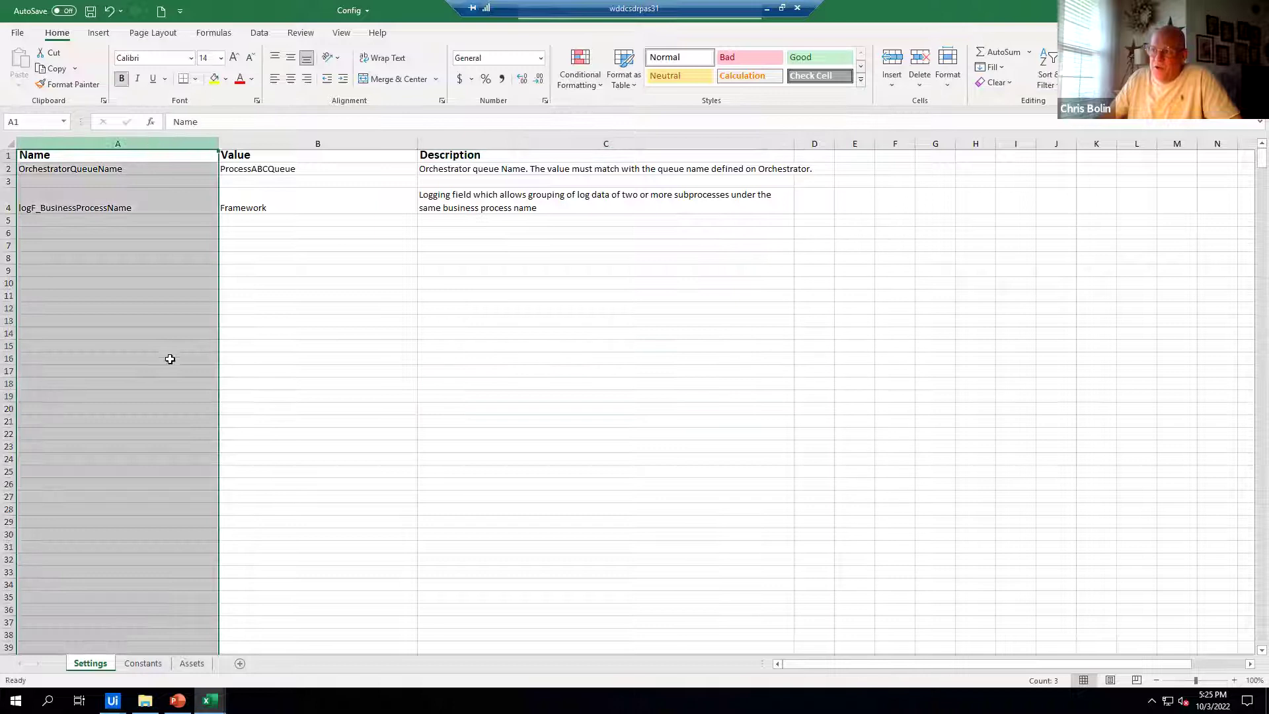
Switch to the TestLibrary project in UiPath Studio and add an input argument named In_Config to the Sequence workflow
click(340, 148)
mouse_move(113, 699)
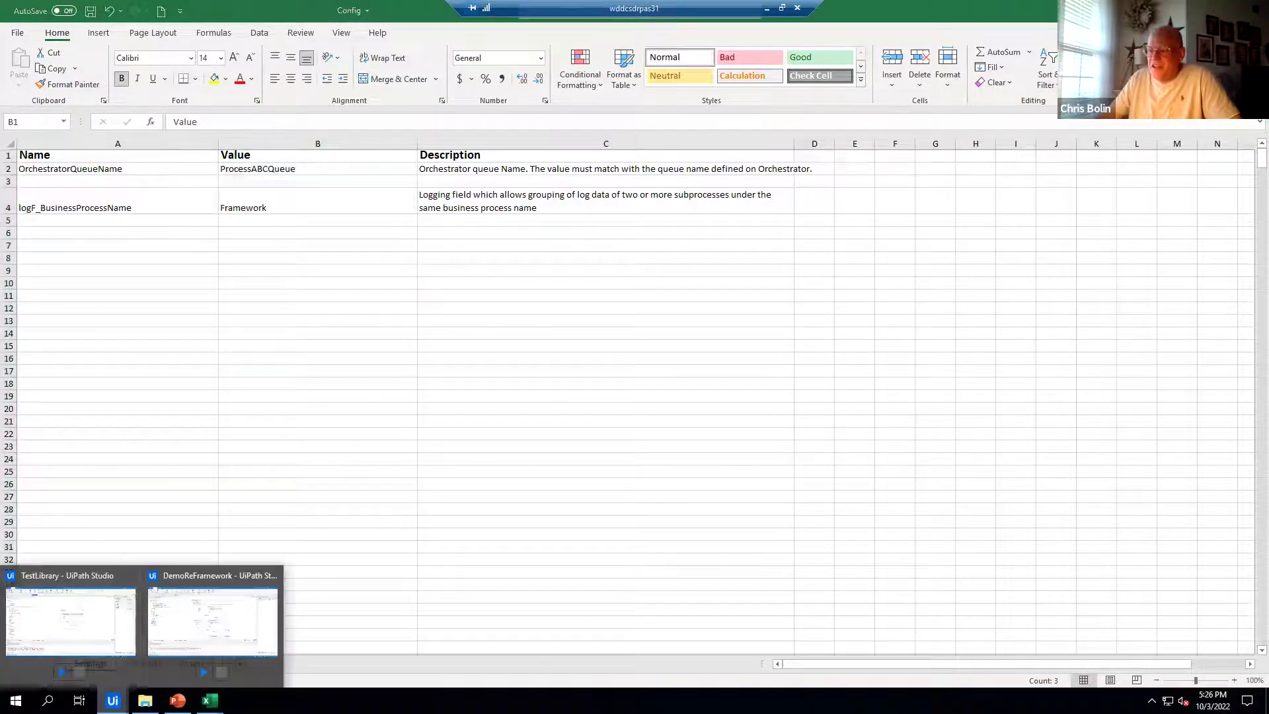
click(90, 627)
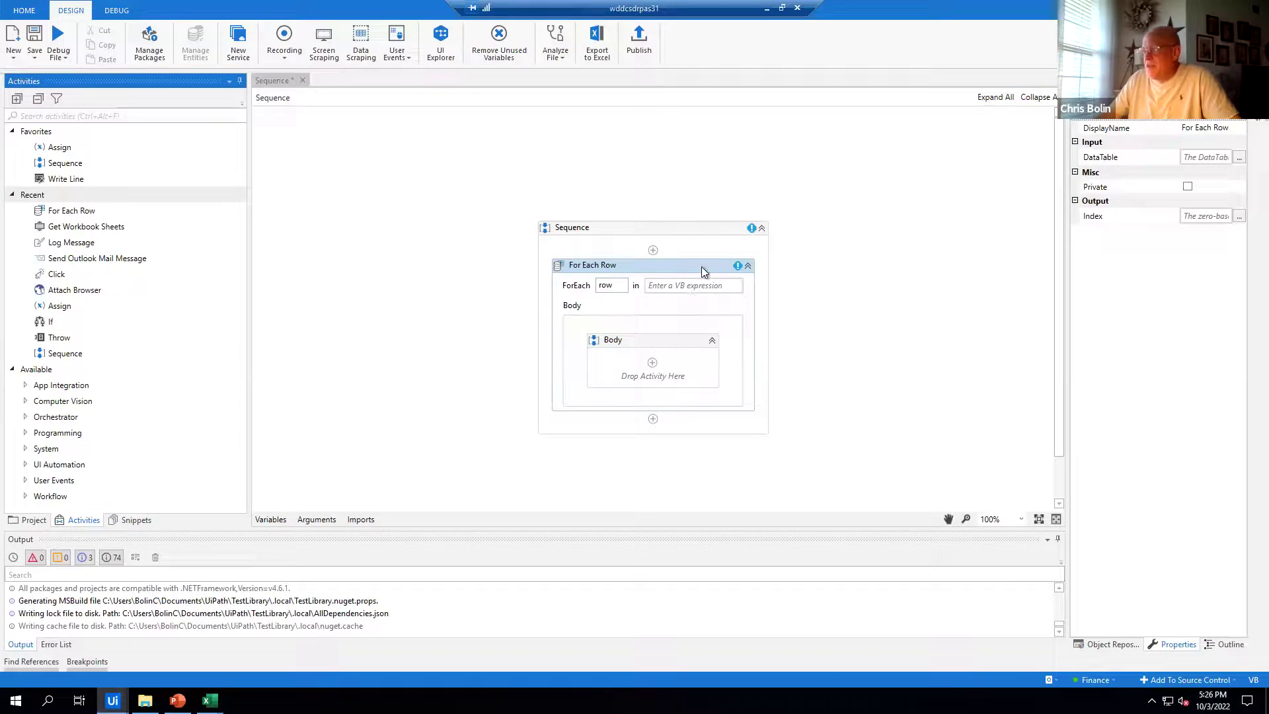
click(701, 267)
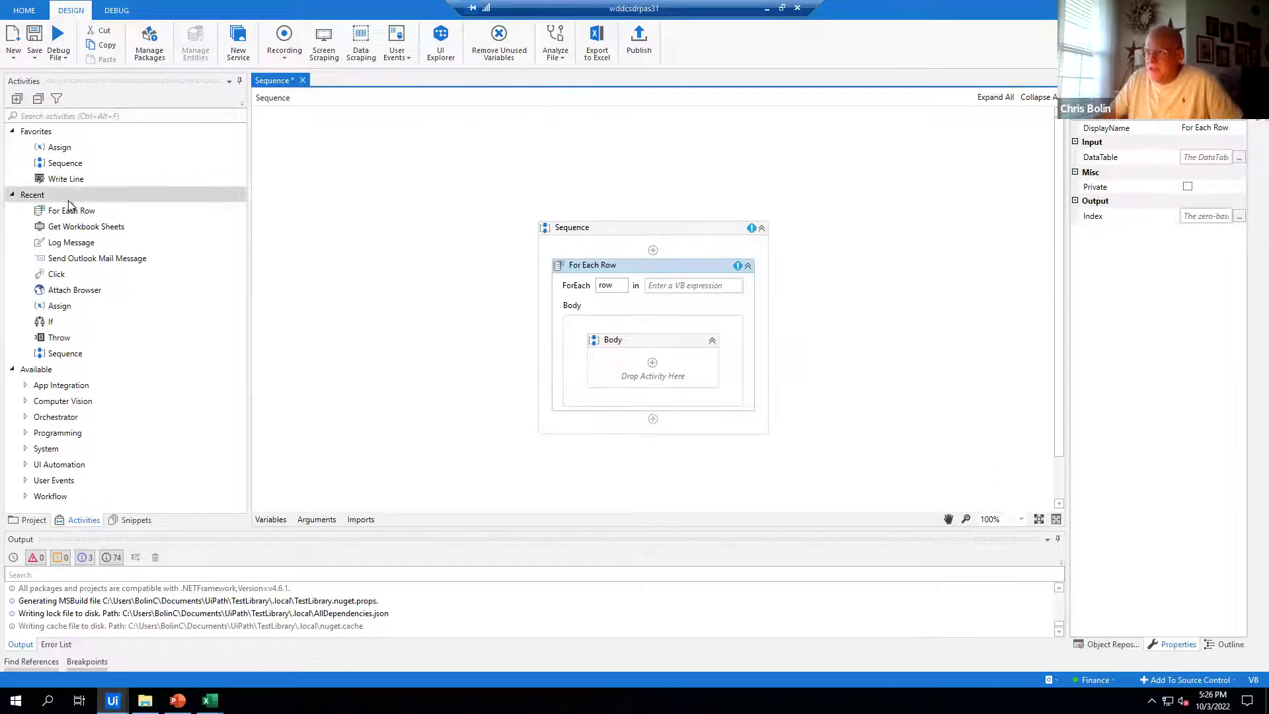
click(315, 519)
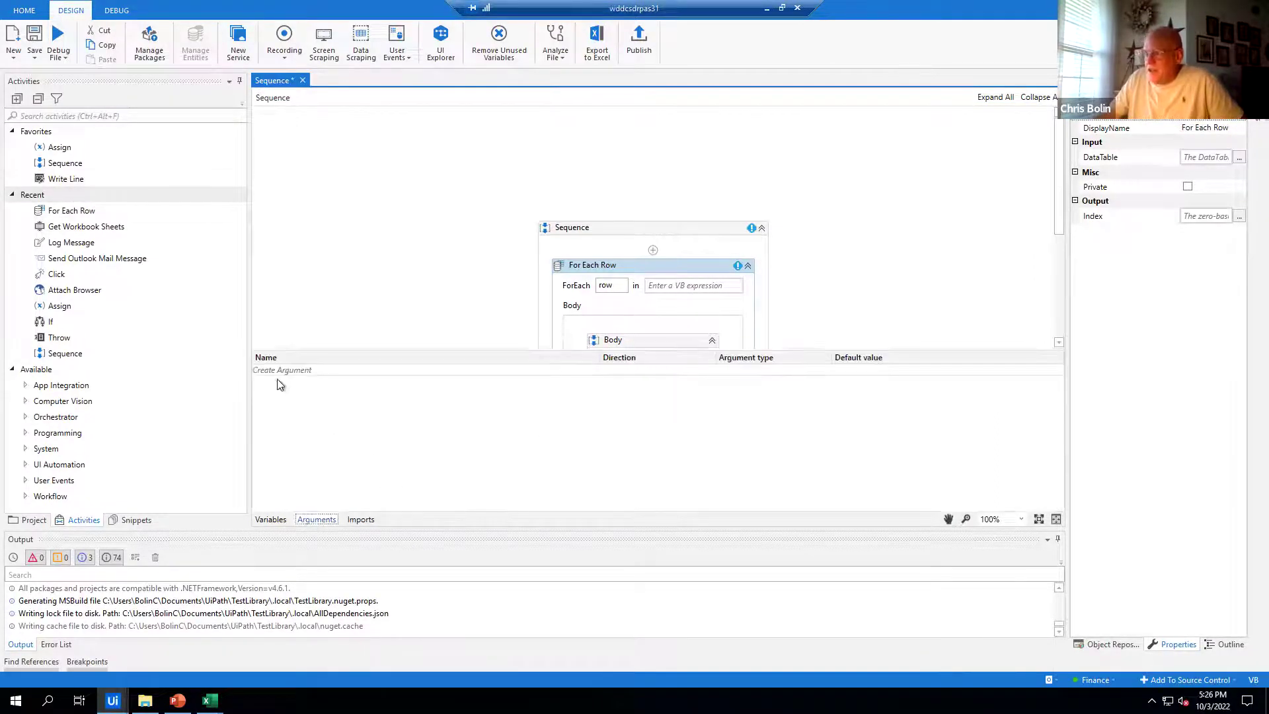
click(282, 371)
text(In_Config)
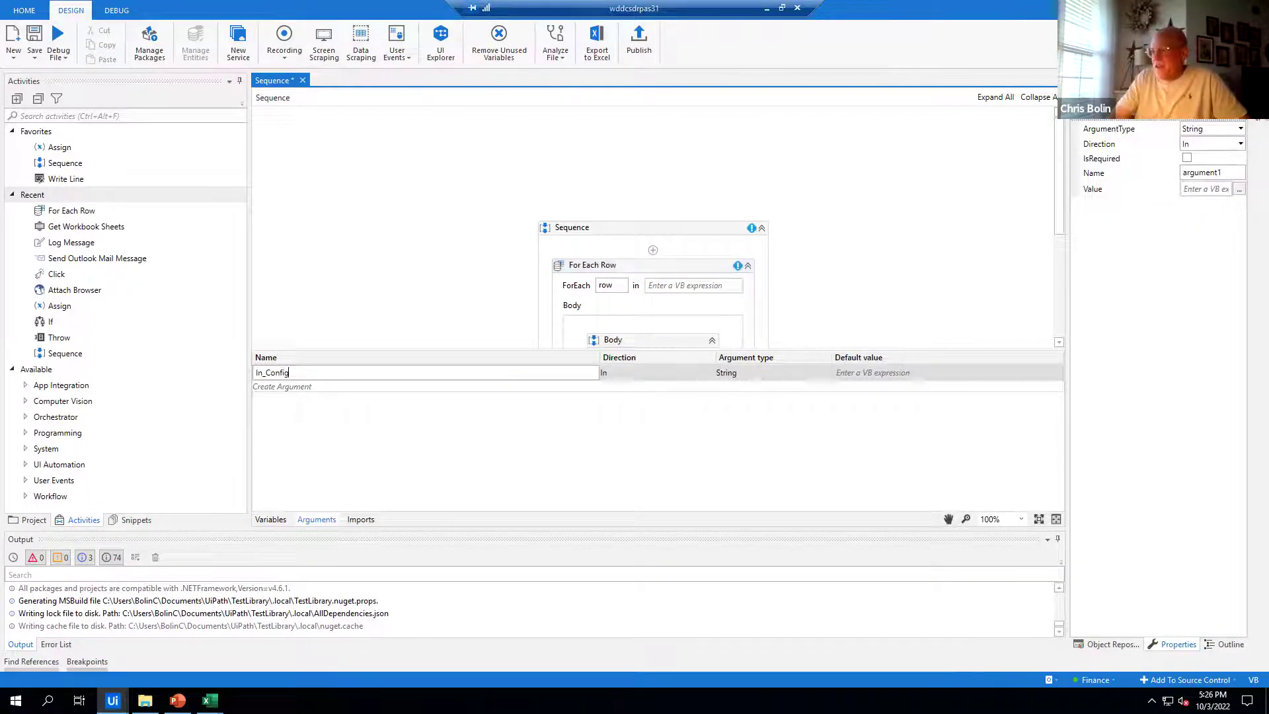
key(Tab)
Browse for In_Config's argument type, choose System.Collections.Generic.Dictionary with String keys and Object values, and cancel the selection
click(764, 375)
click(751, 466)
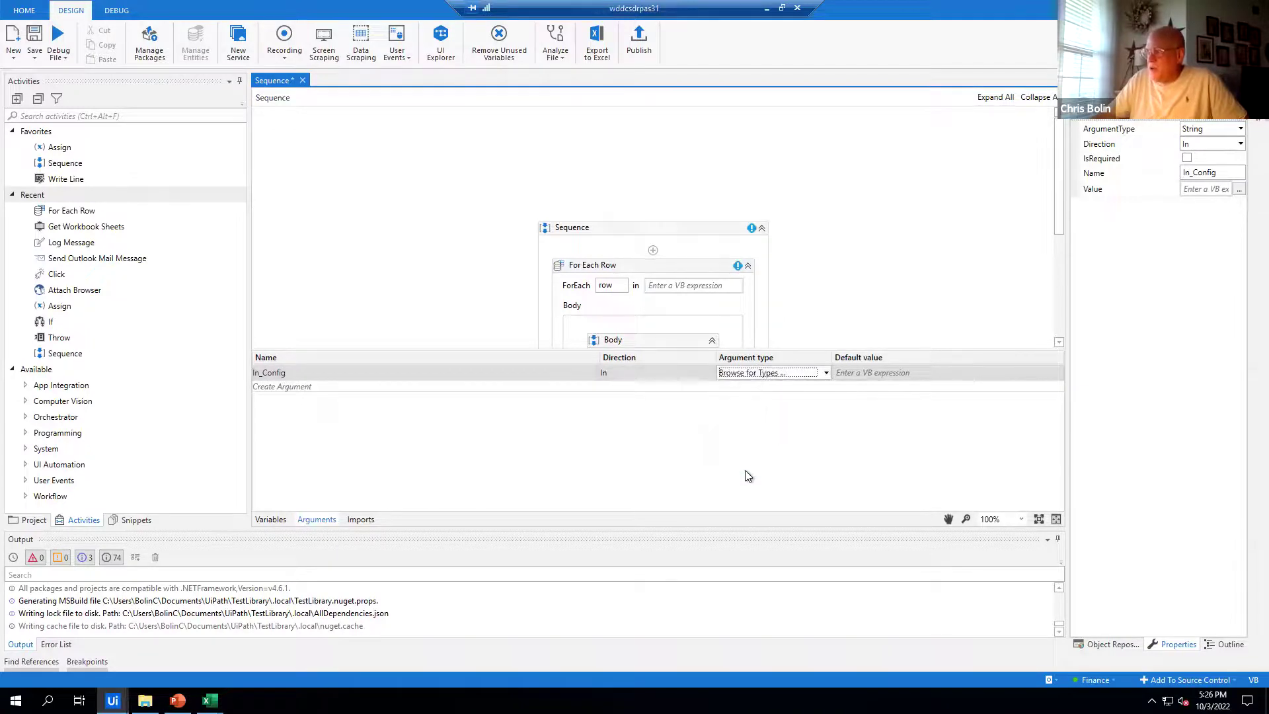
text(Dictionary)
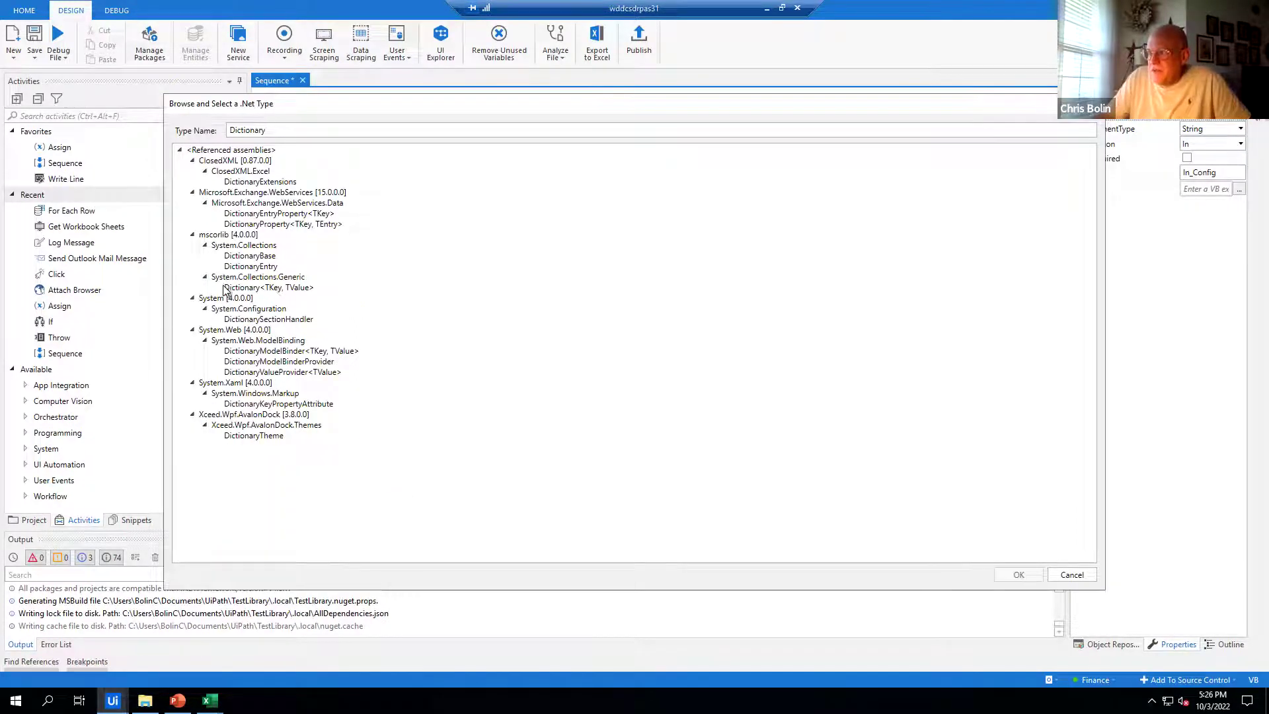
click(284, 288)
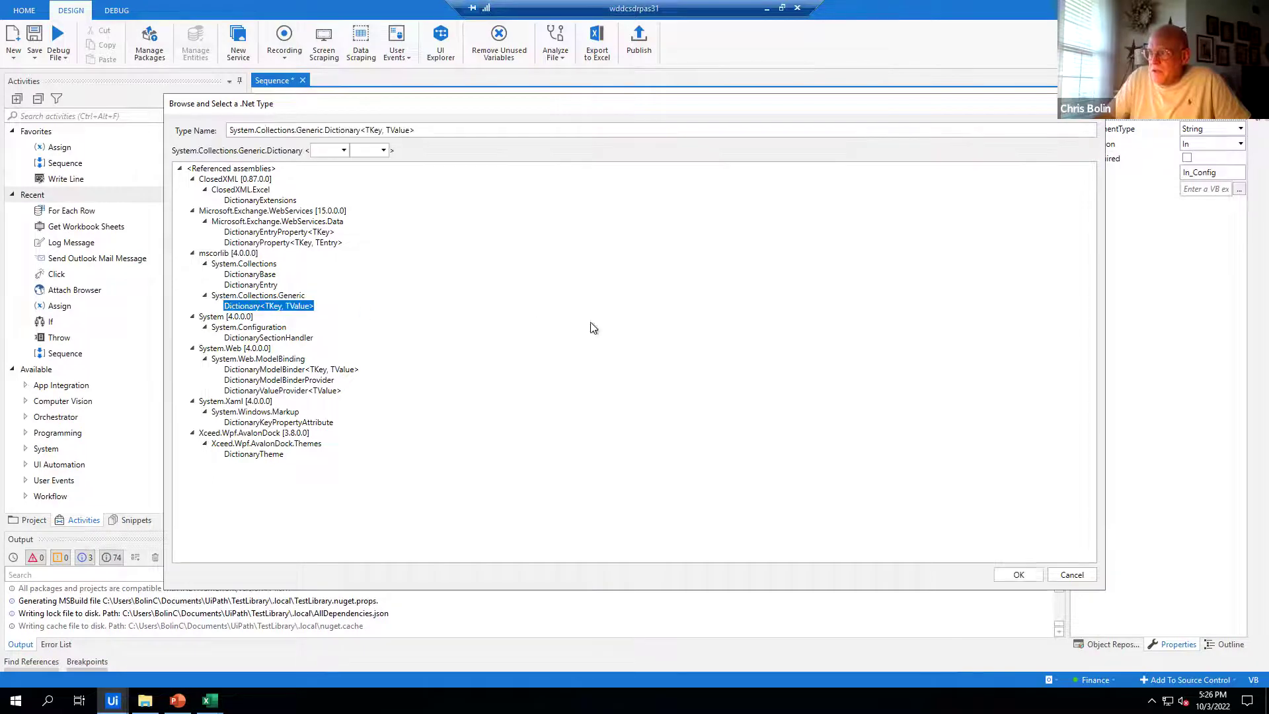
click(343, 152)
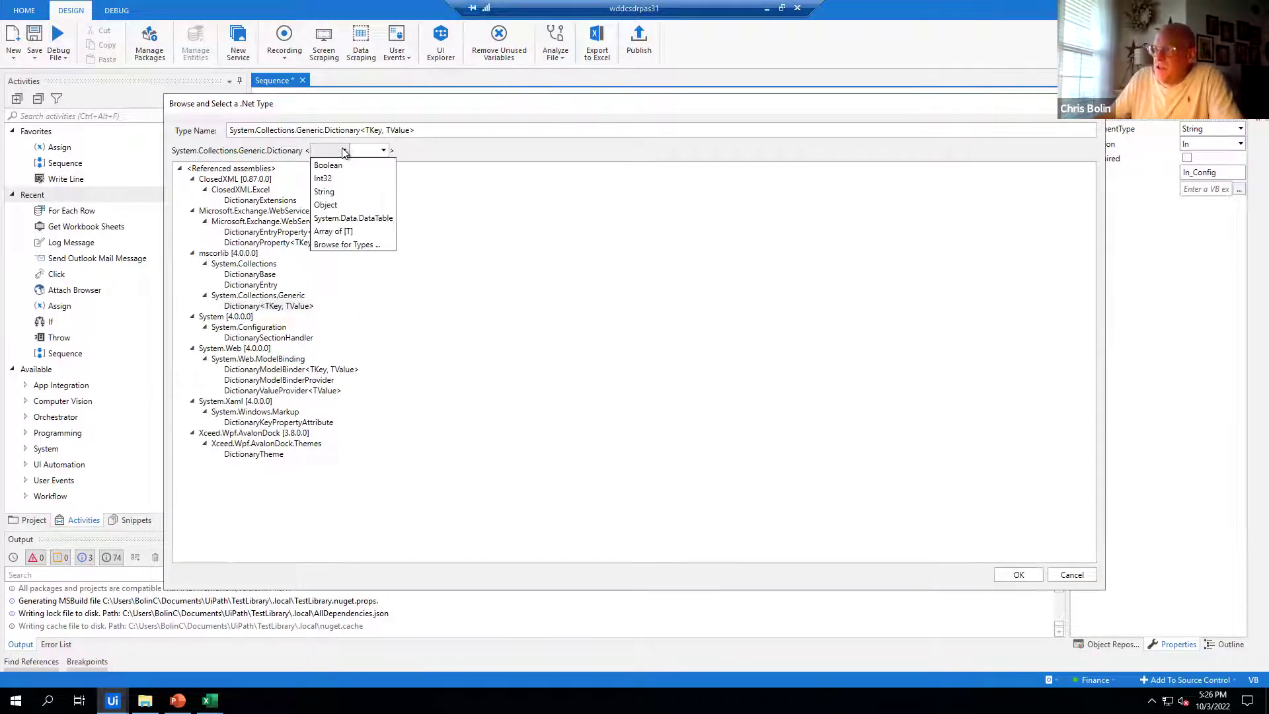
click(326, 193)
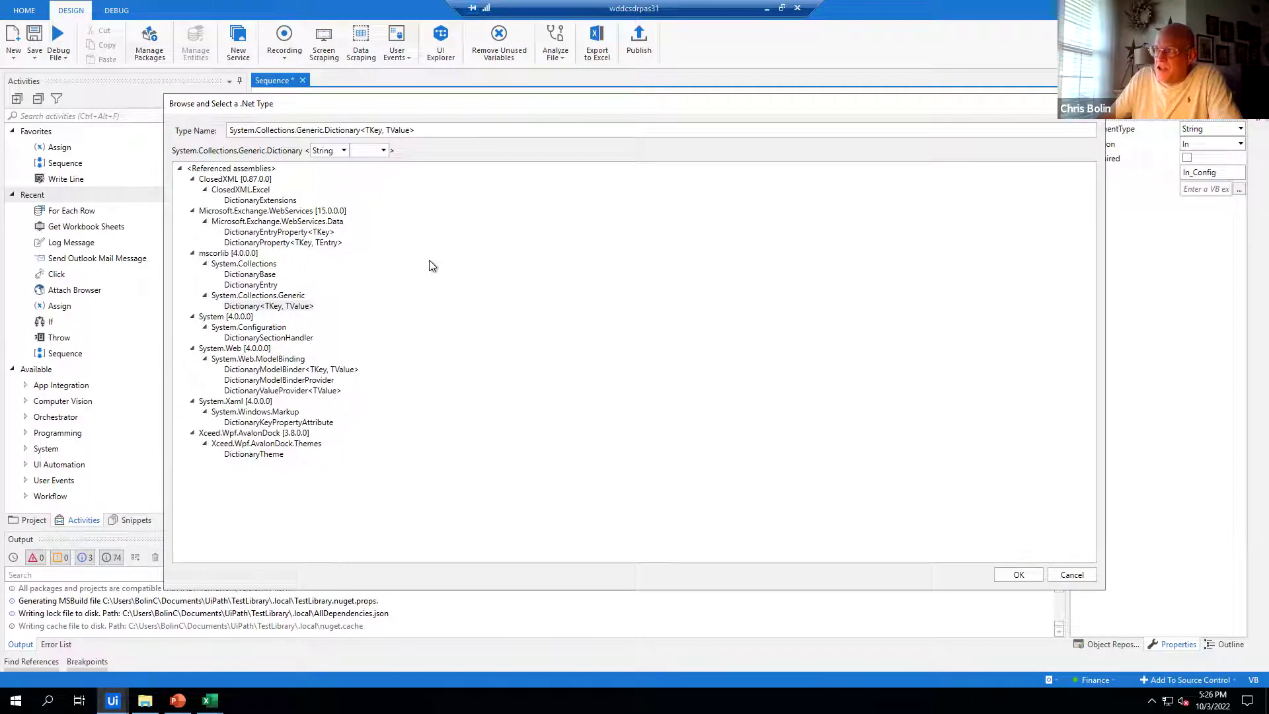
click(383, 151)
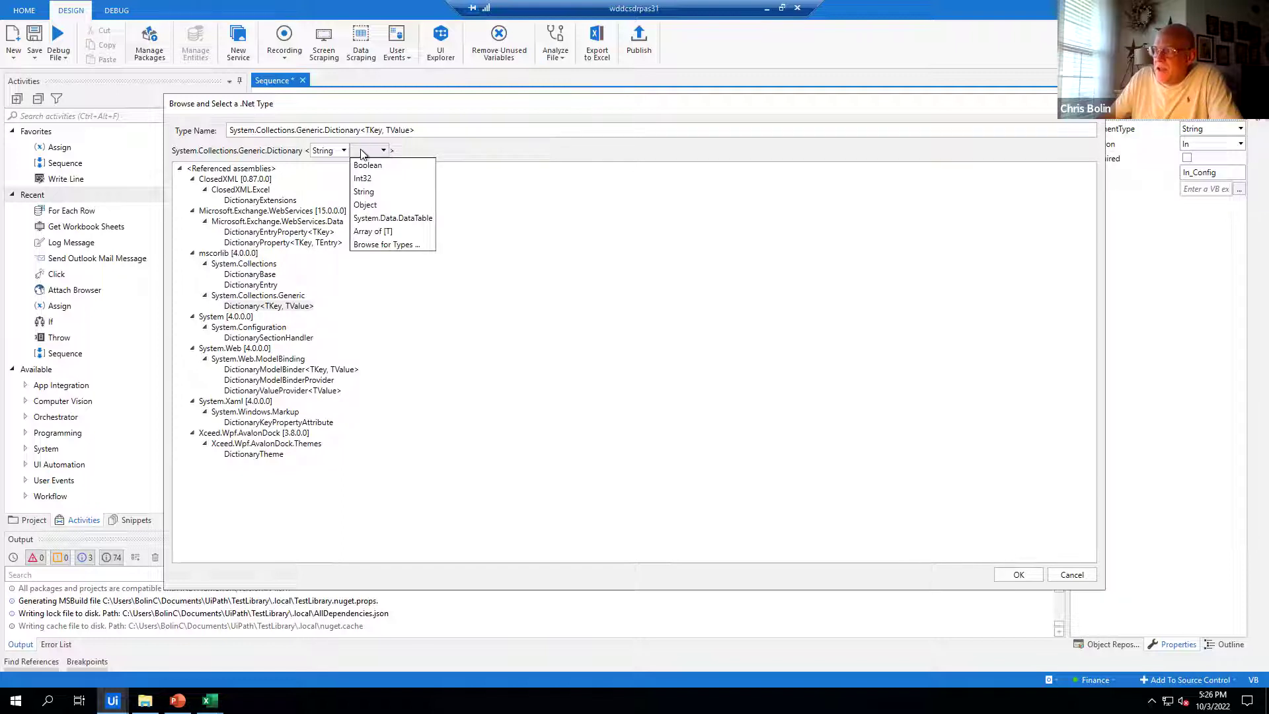
click(367, 206)
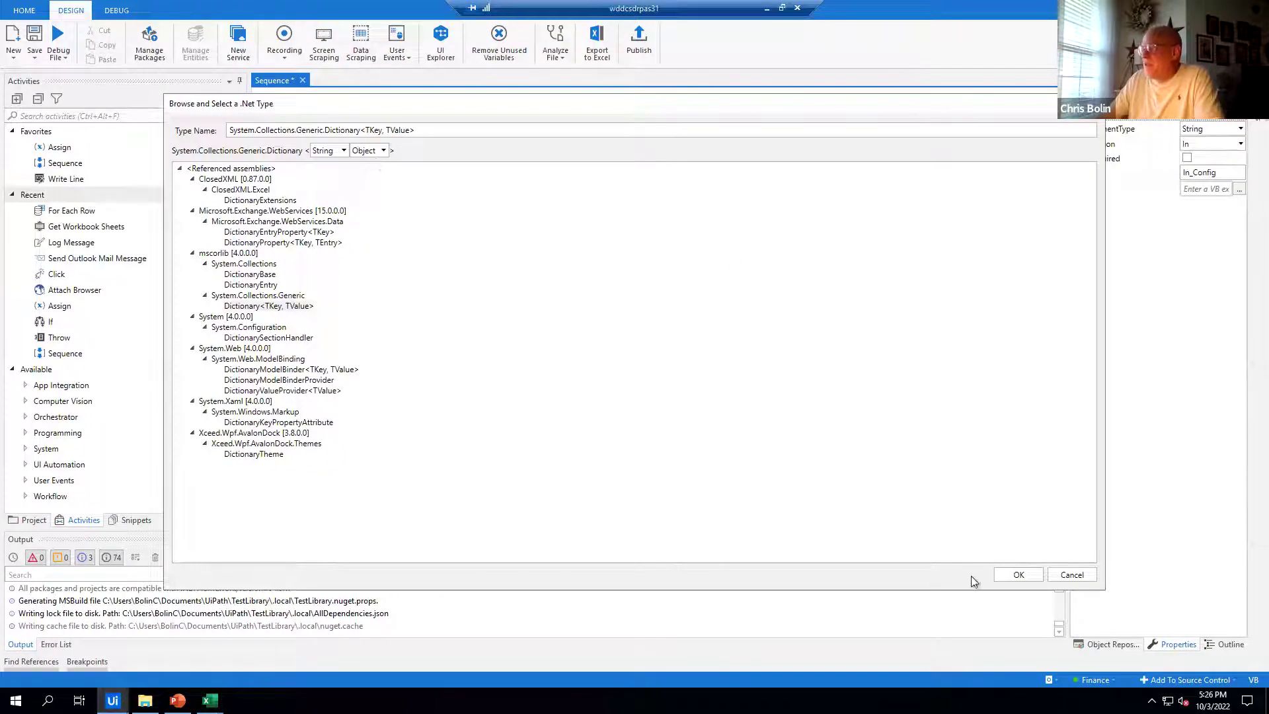
click(1078, 578)
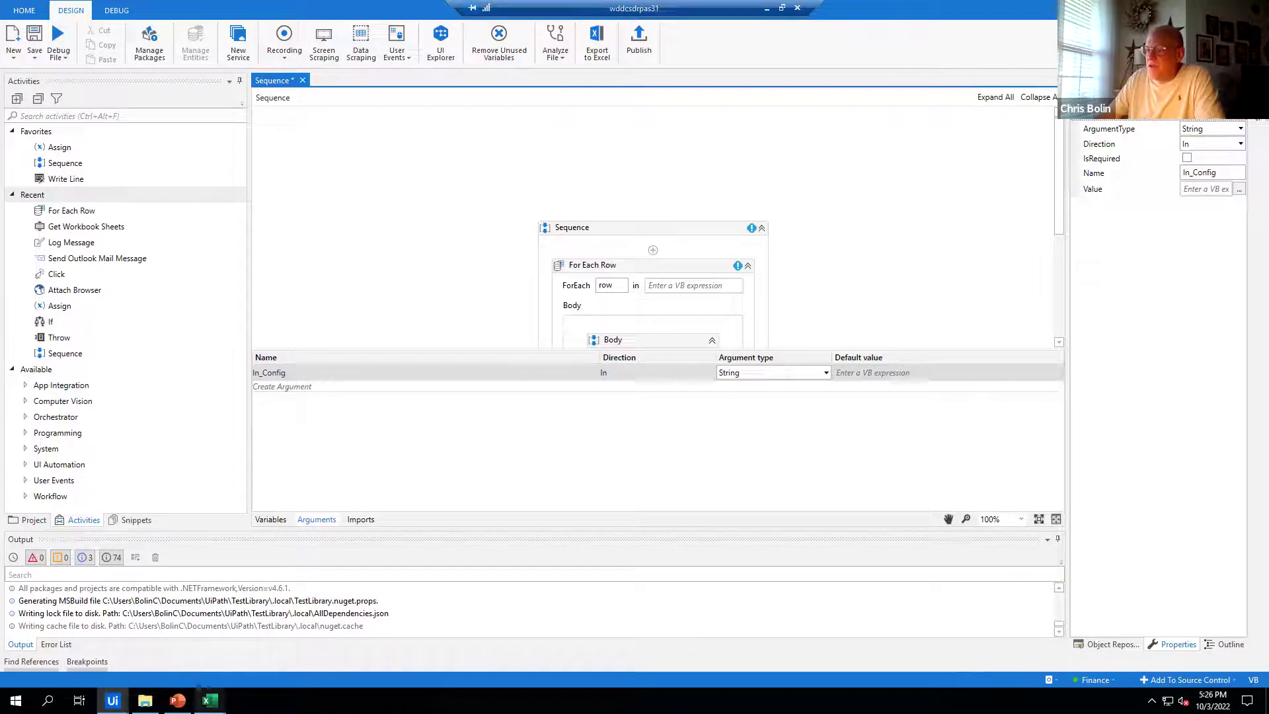
Switch to Excel, bring the Config_new workbook to the front and maximize its window
click(210, 700)
click(136, 646)
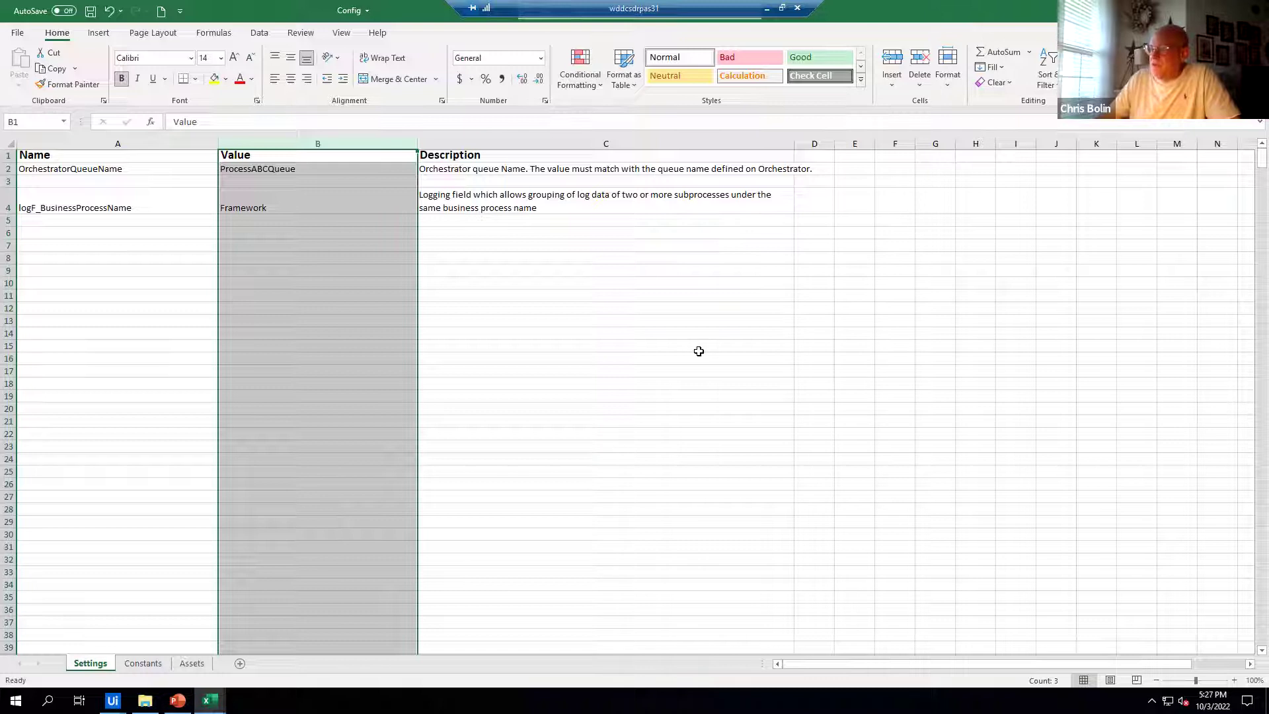
mouse_move(210, 700)
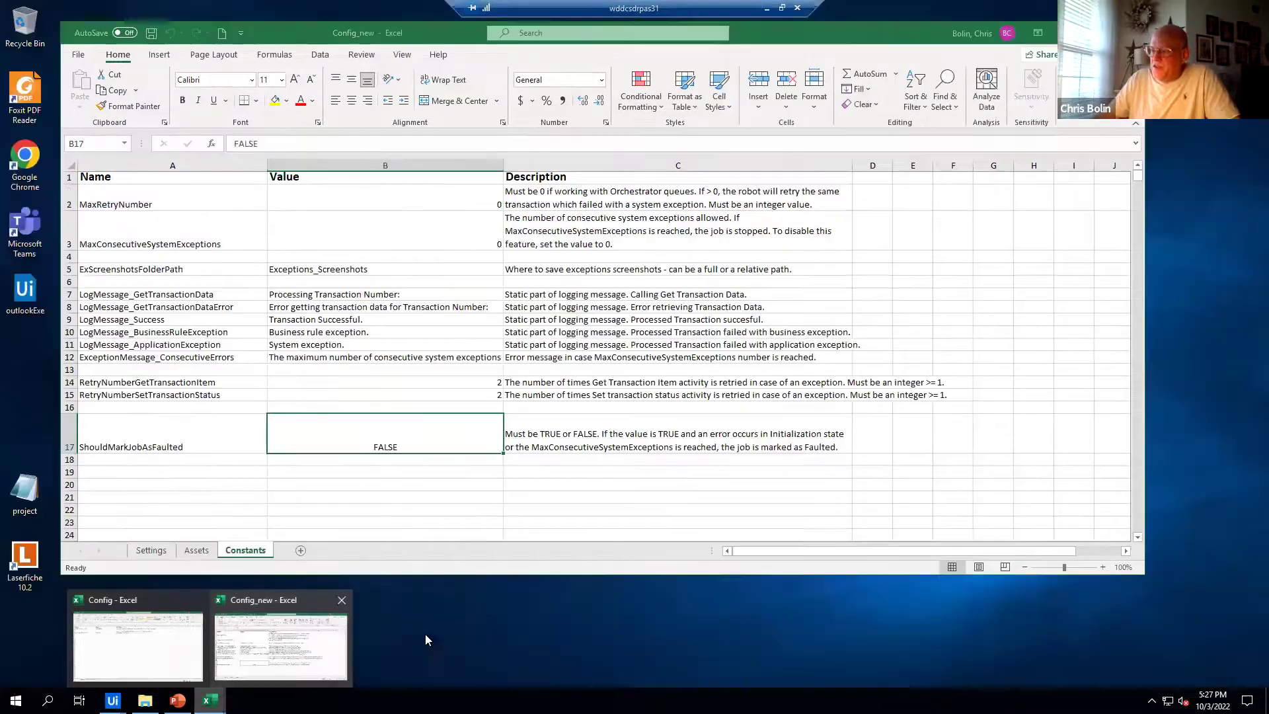
click(285, 647)
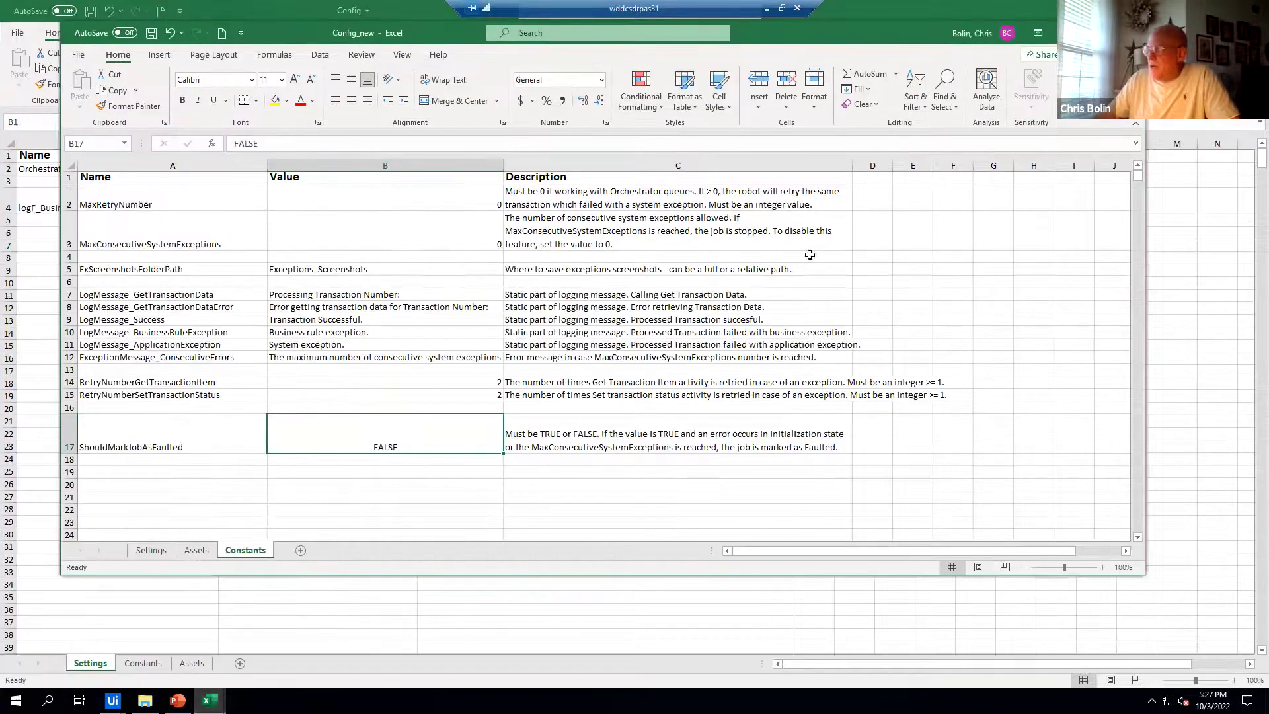
drag(745, 28, 781, 1)
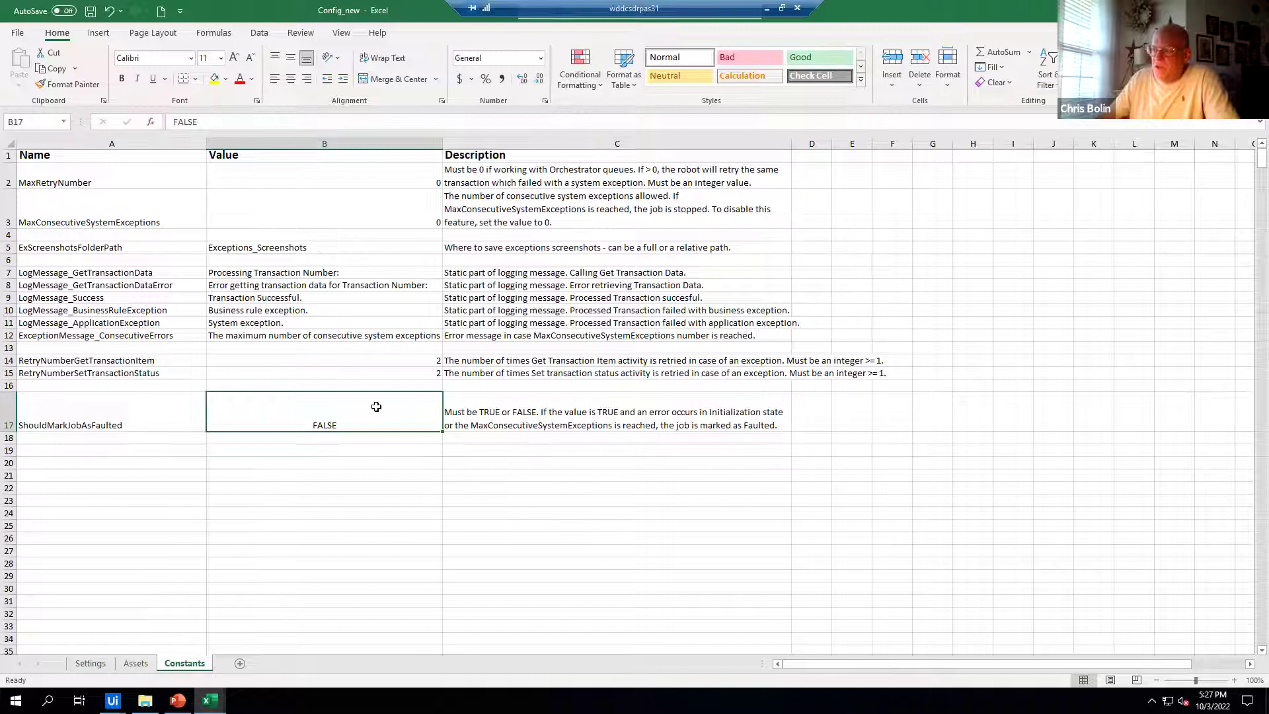
View the Assets sheet, return to Constants, and review the MaxRetryNumber and MaxConsecutiveSystemExceptions rows
click(137, 663)
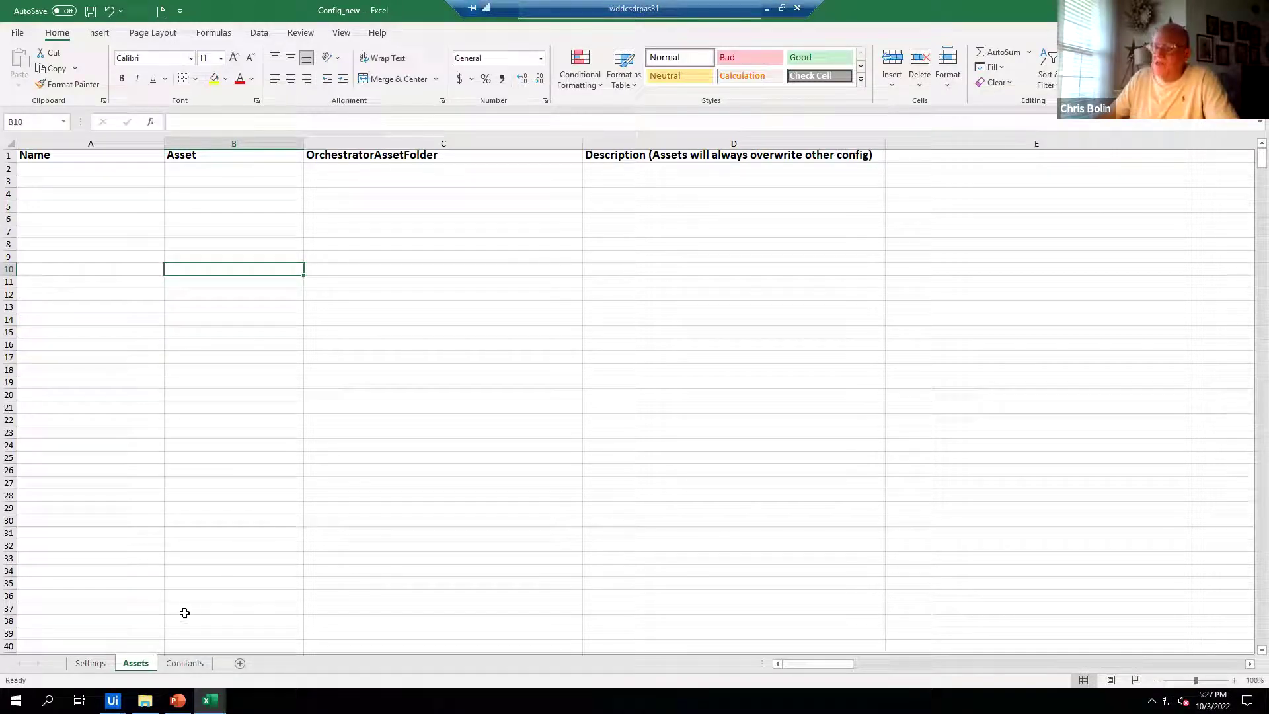
click(191, 665)
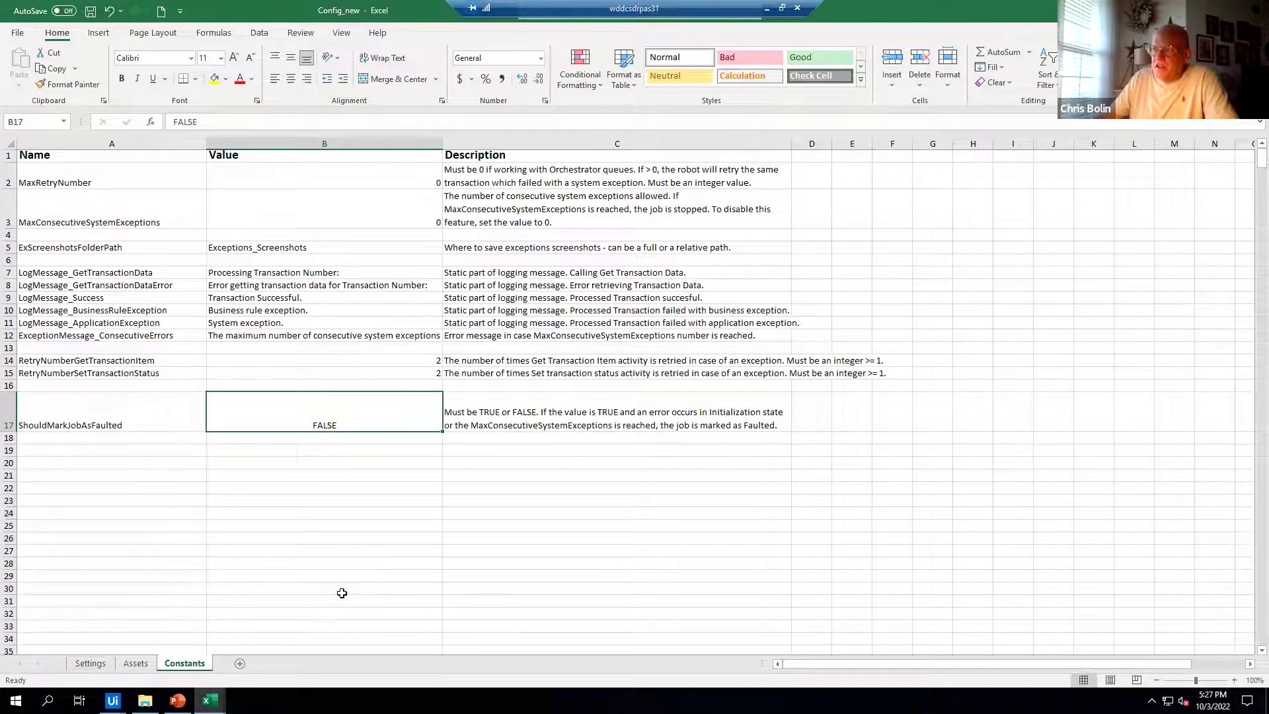
click(415, 183)
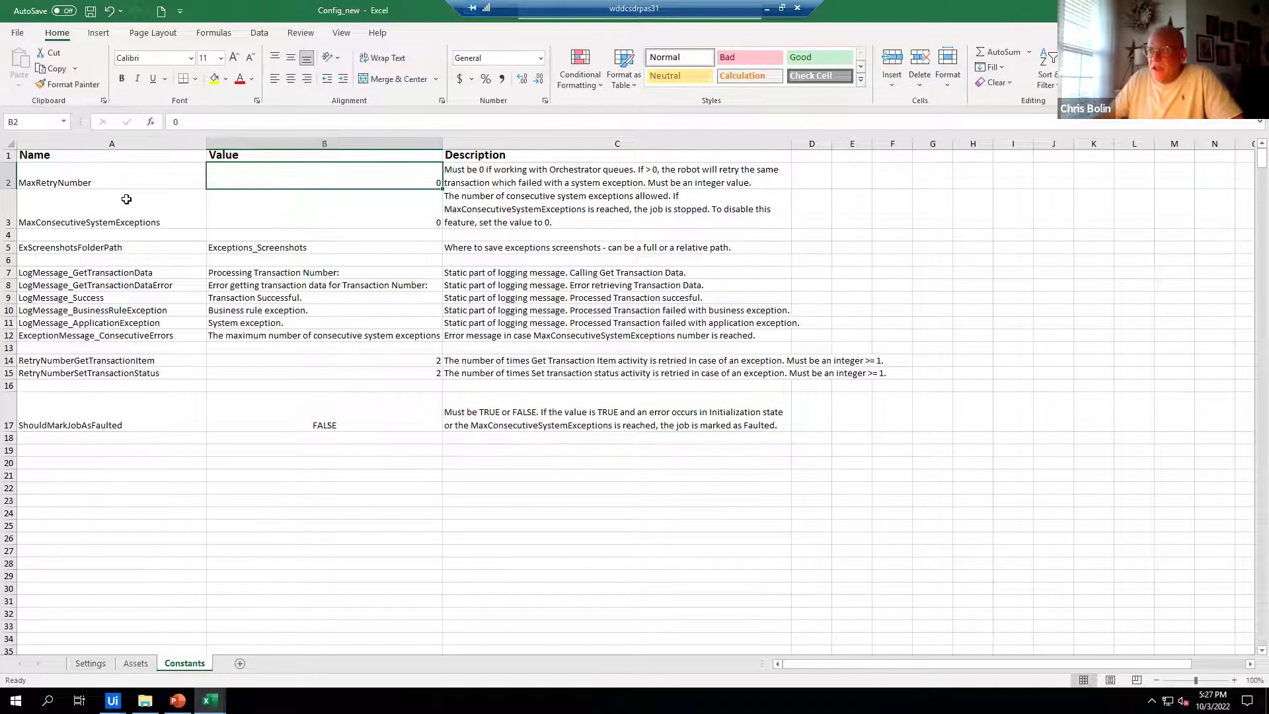
drag(120, 219, 511, 211)
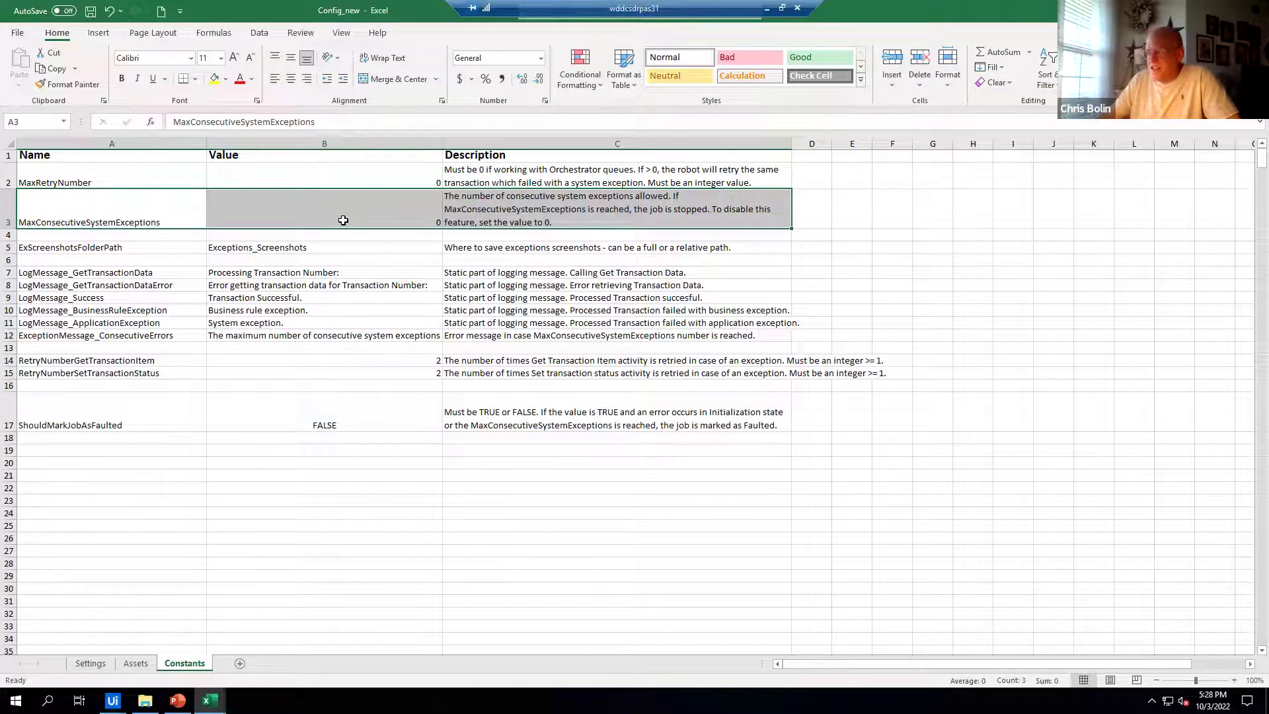
Set the MaxConsecutiveSystemExceptions value to 2, check its description, and set the value back to 0
click(343, 220)
text(2)
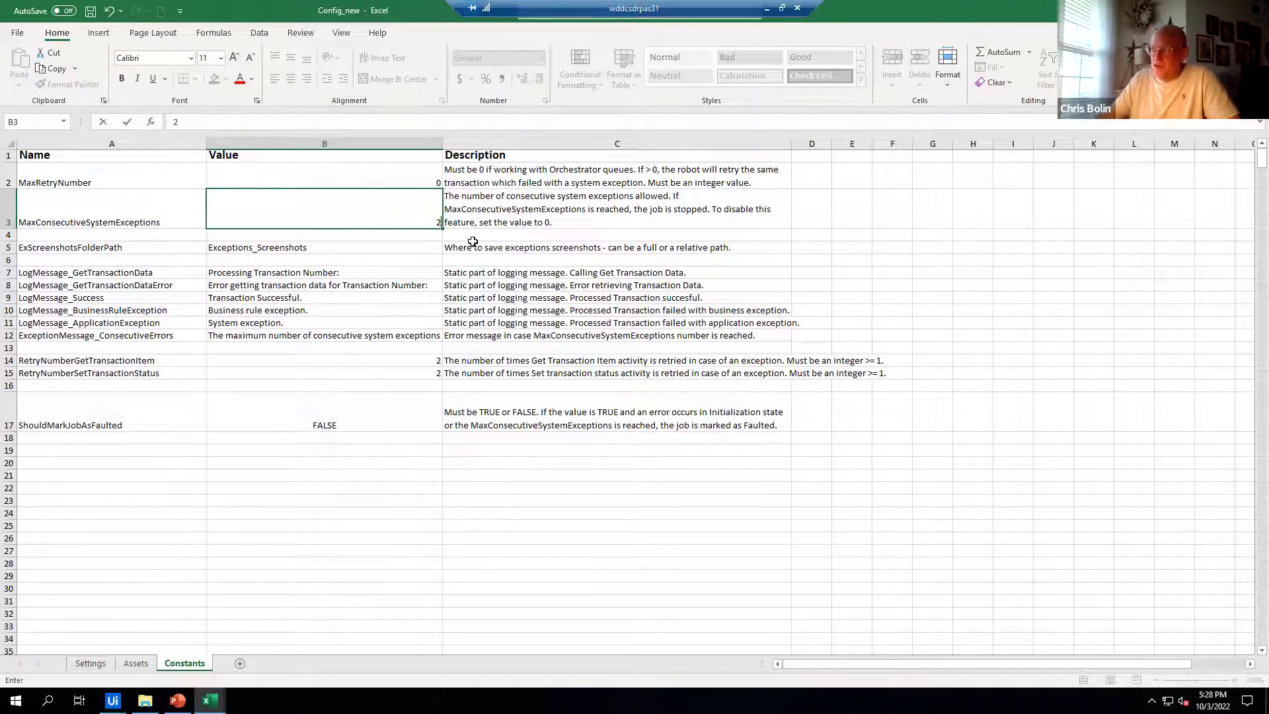
click(495, 220)
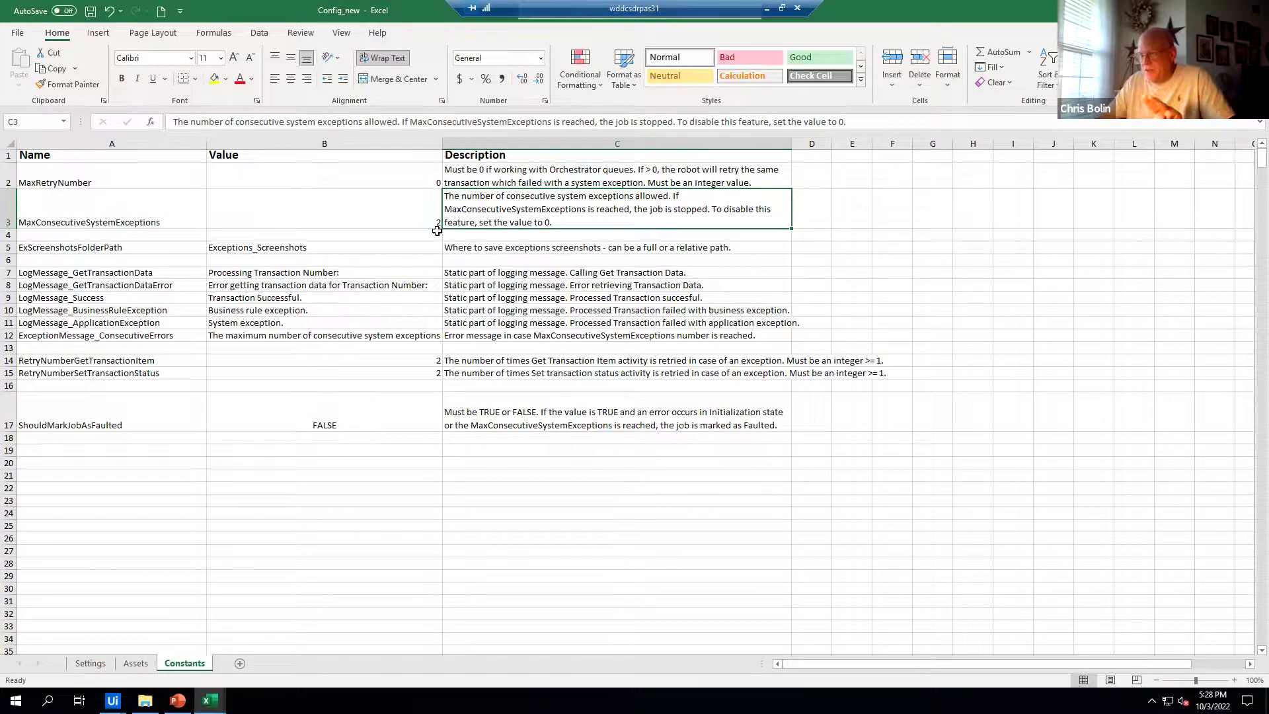
click(426, 221)
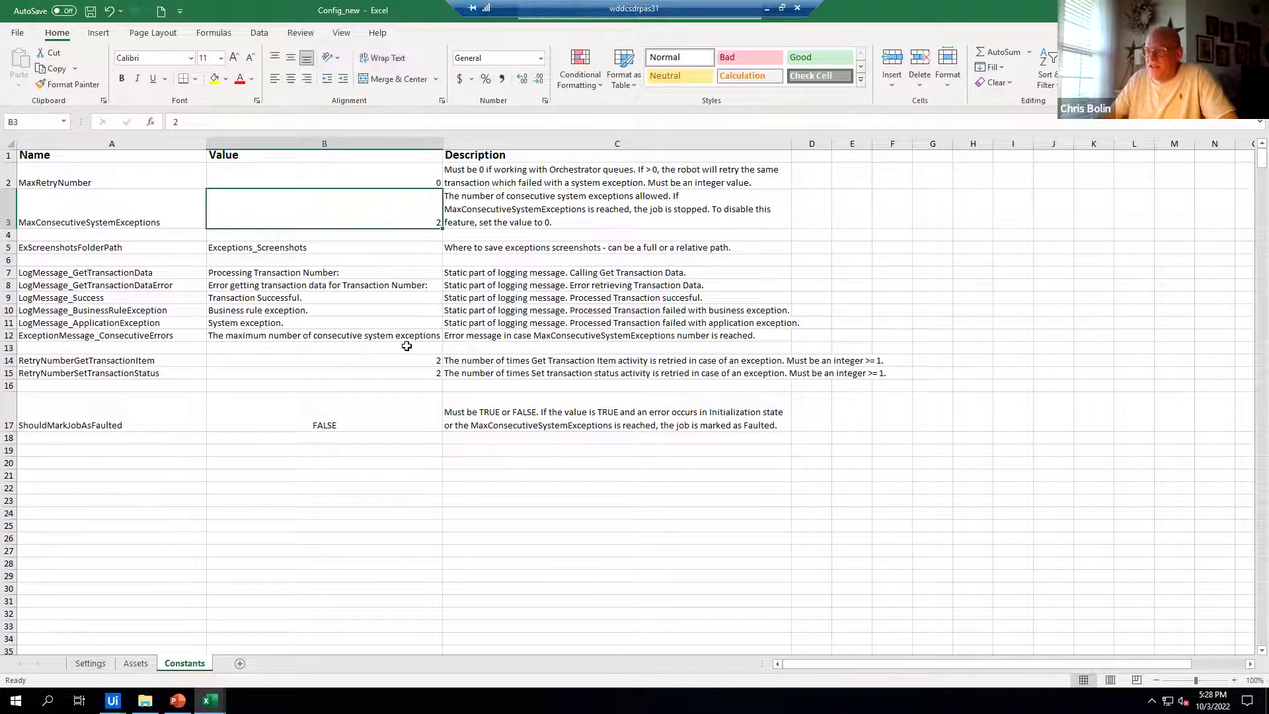
text(0)
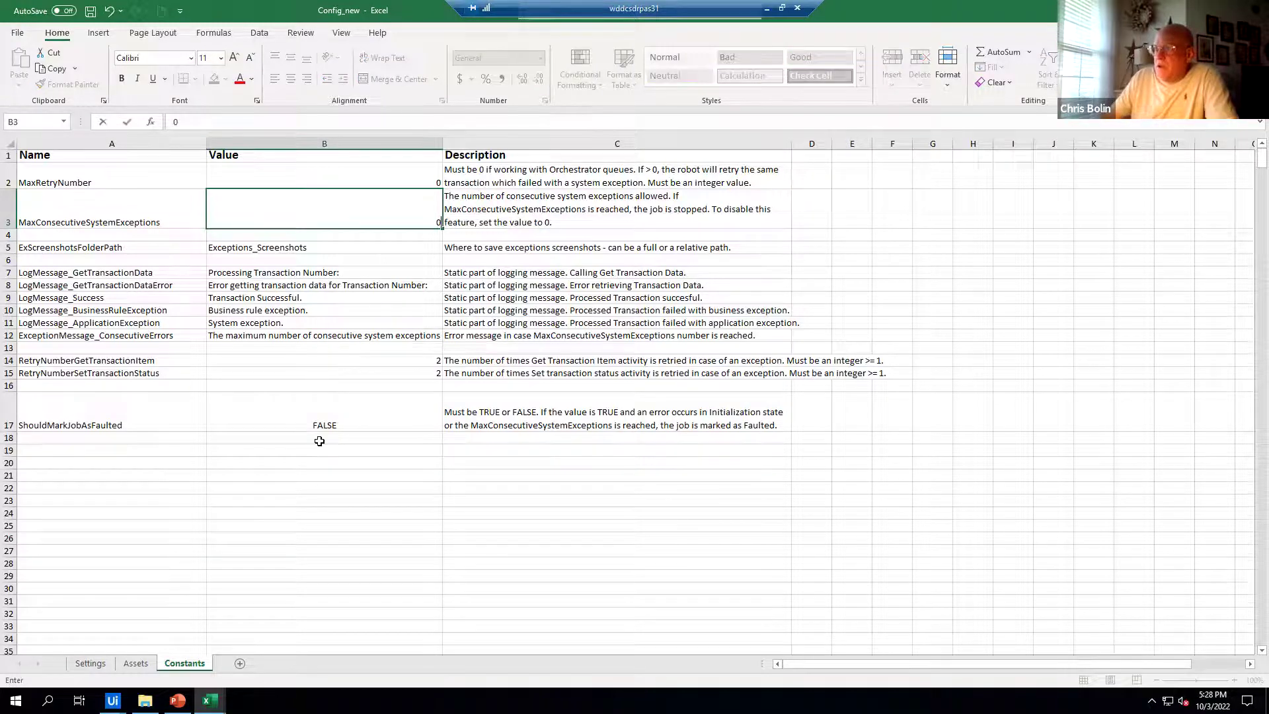
Review the values of the ExScreenshotsFolderPath and ShouldMarkJobAsFaulted constants
click(219, 413)
click(267, 248)
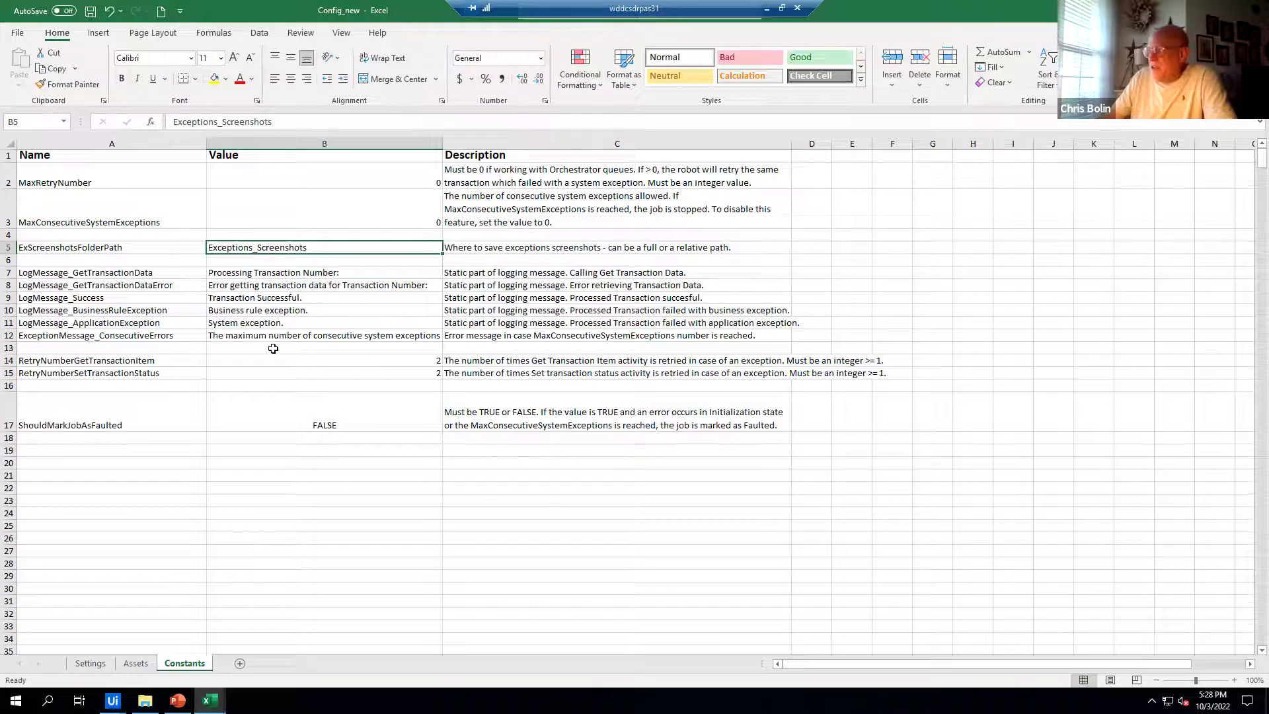
click(280, 425)
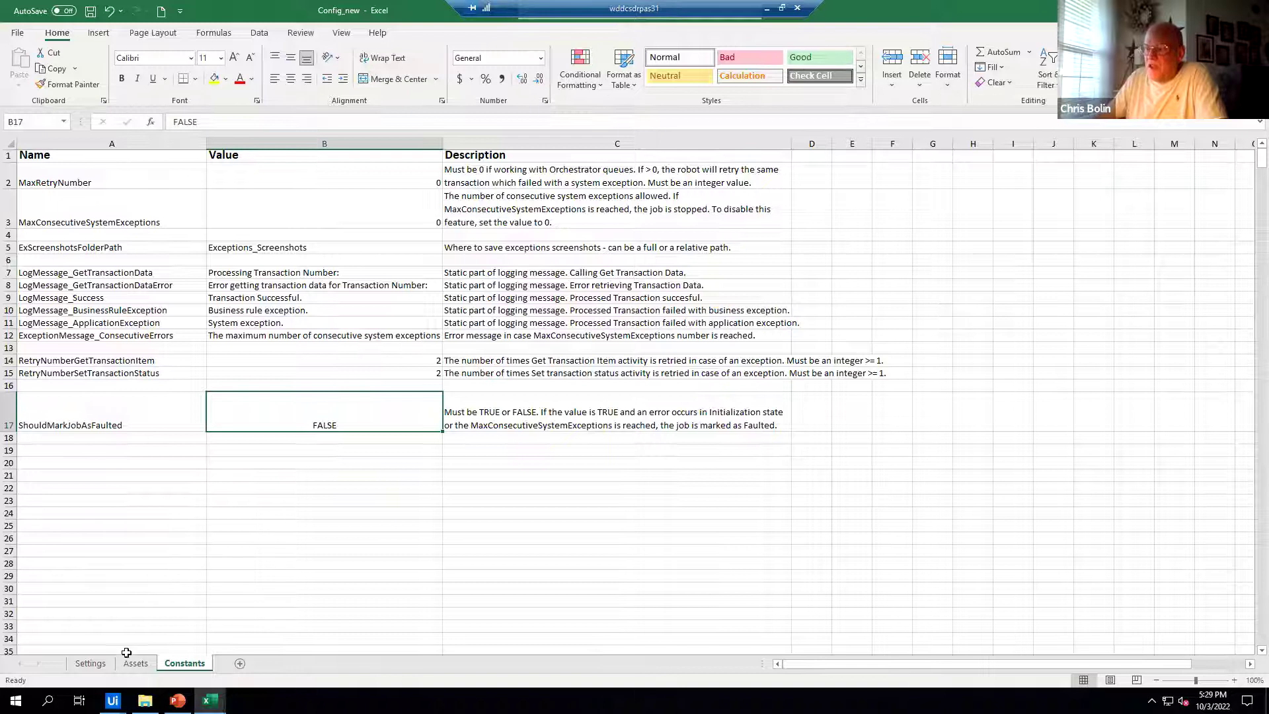
Switch to the Settings sheet and examine the OrchestratorQueueFolder row, all the settings rows, and the Name column
click(91, 663)
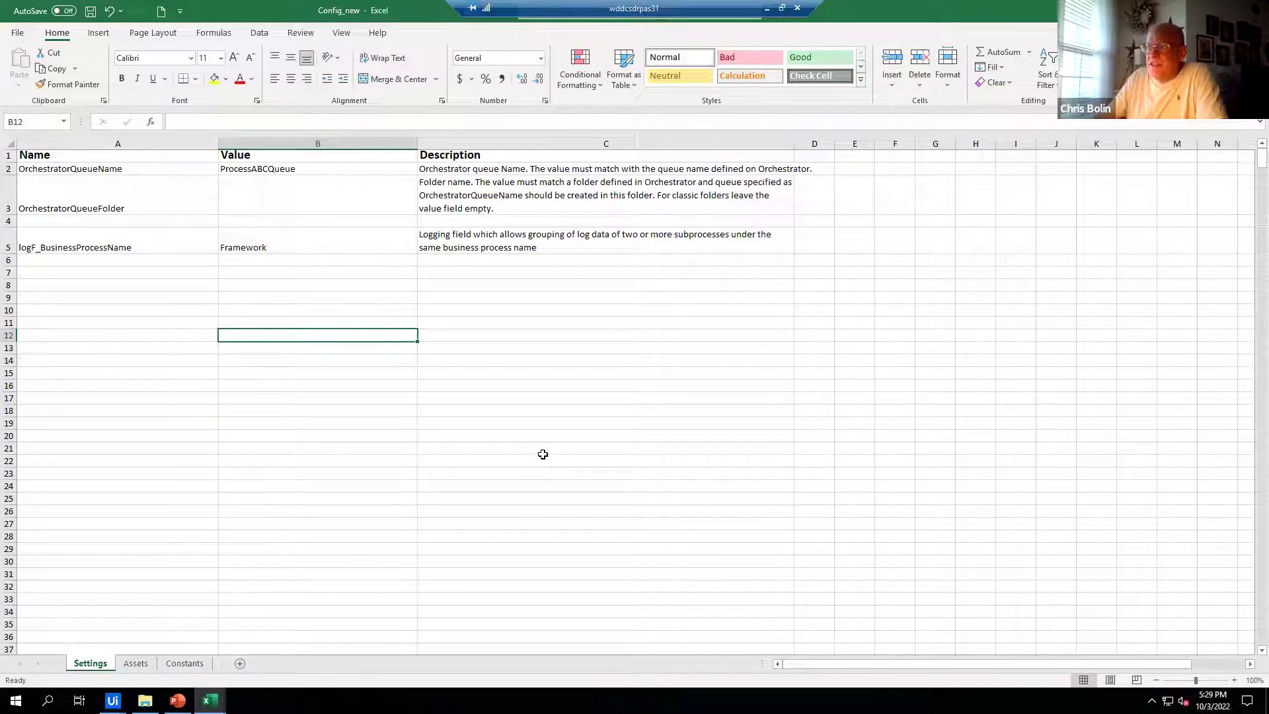
drag(55, 192, 466, 203)
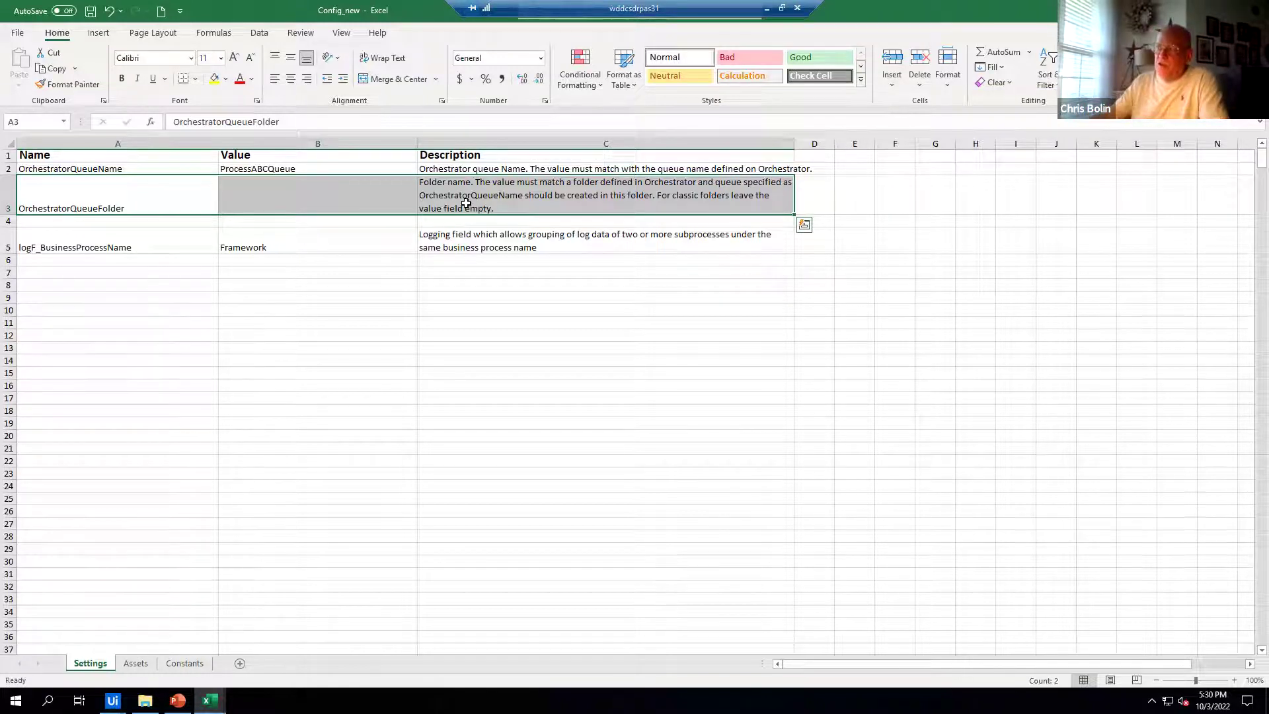
click(354, 206)
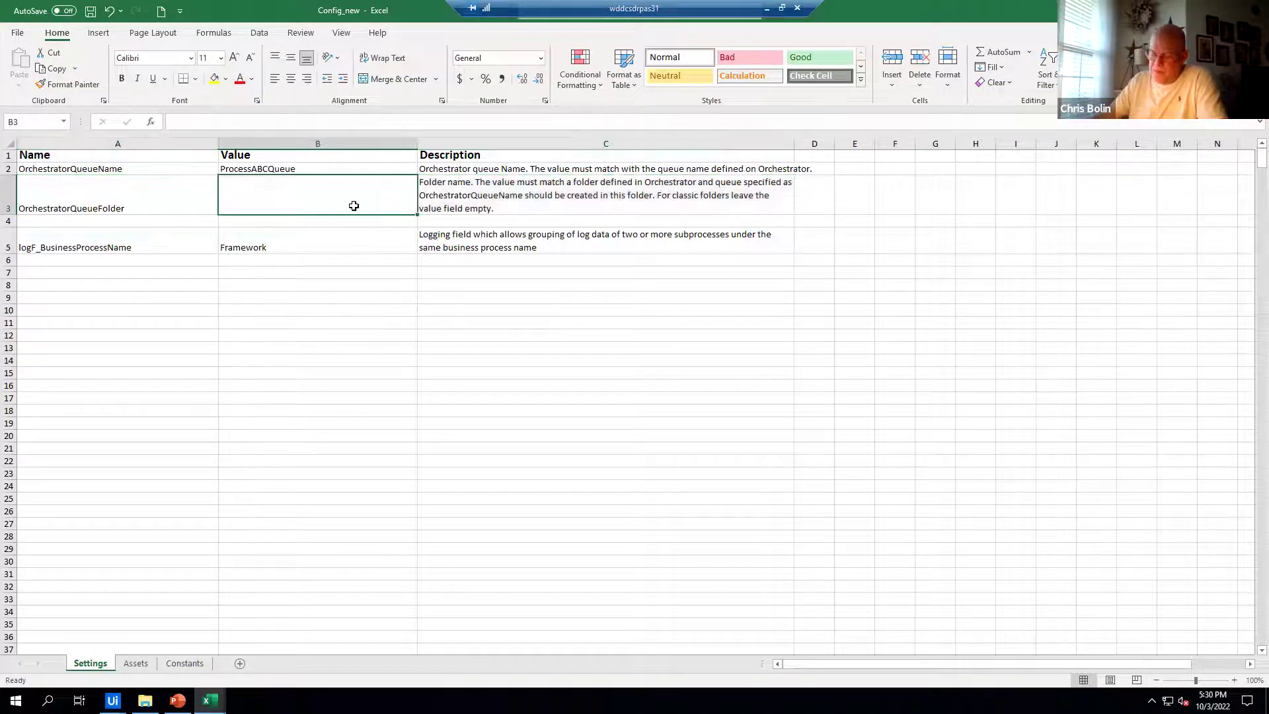
drag(83, 210, 479, 206)
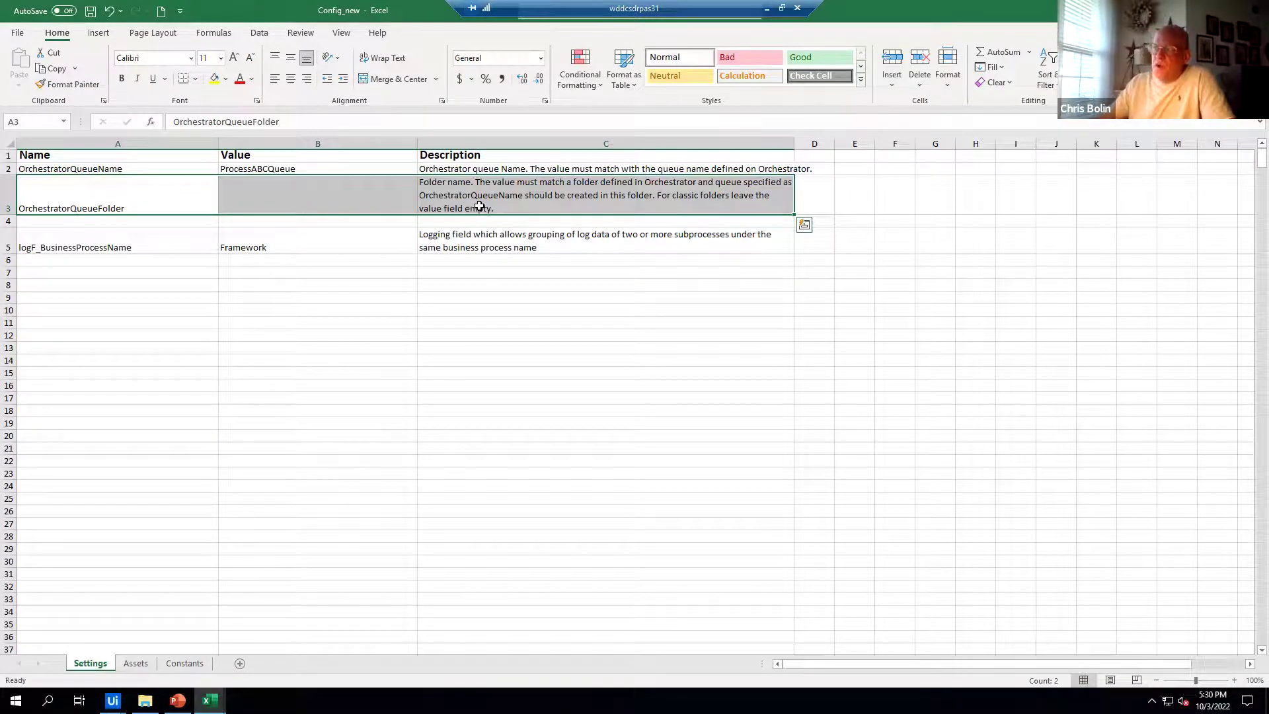
drag(99, 207, 537, 207)
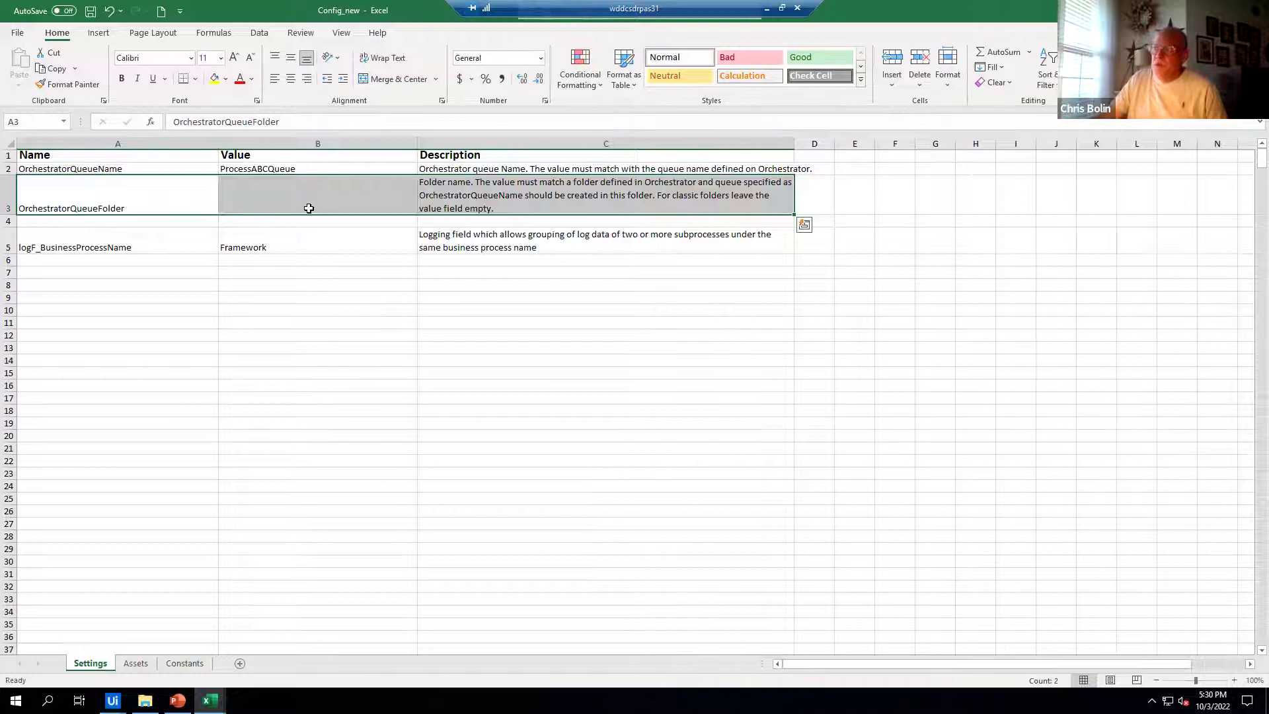
click(309, 208)
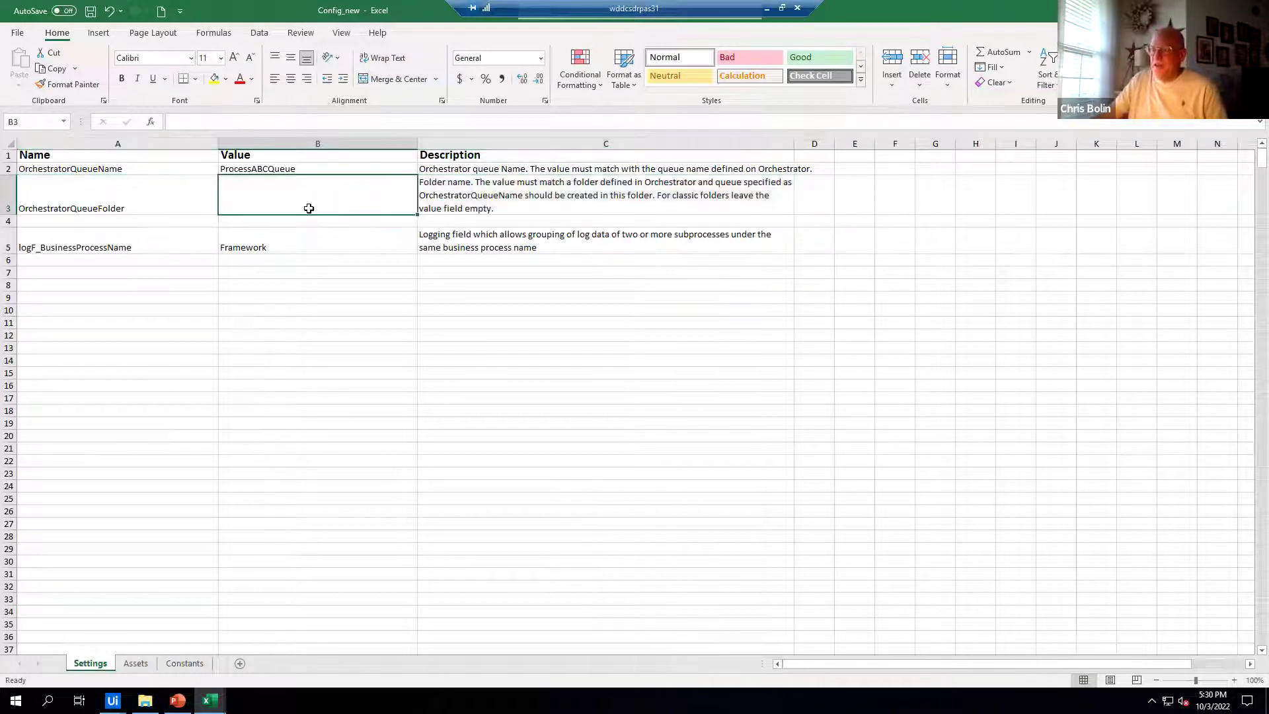
drag(114, 170, 564, 239)
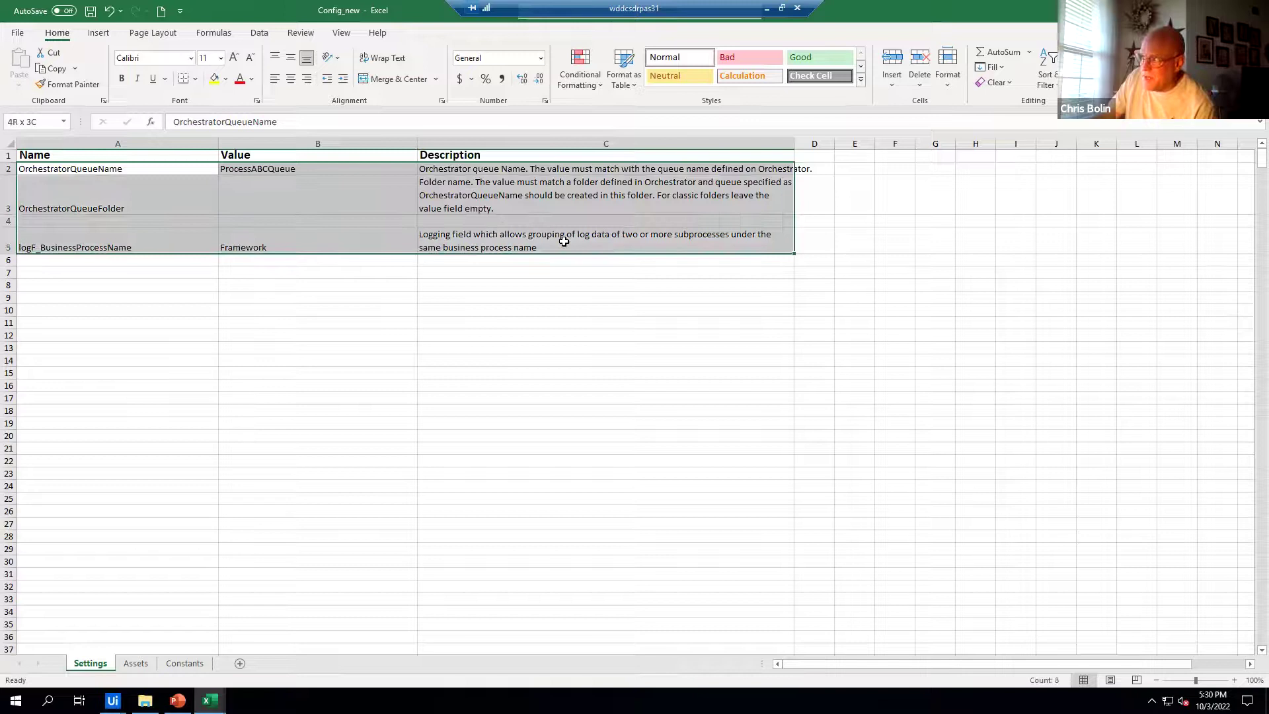
click(170, 143)
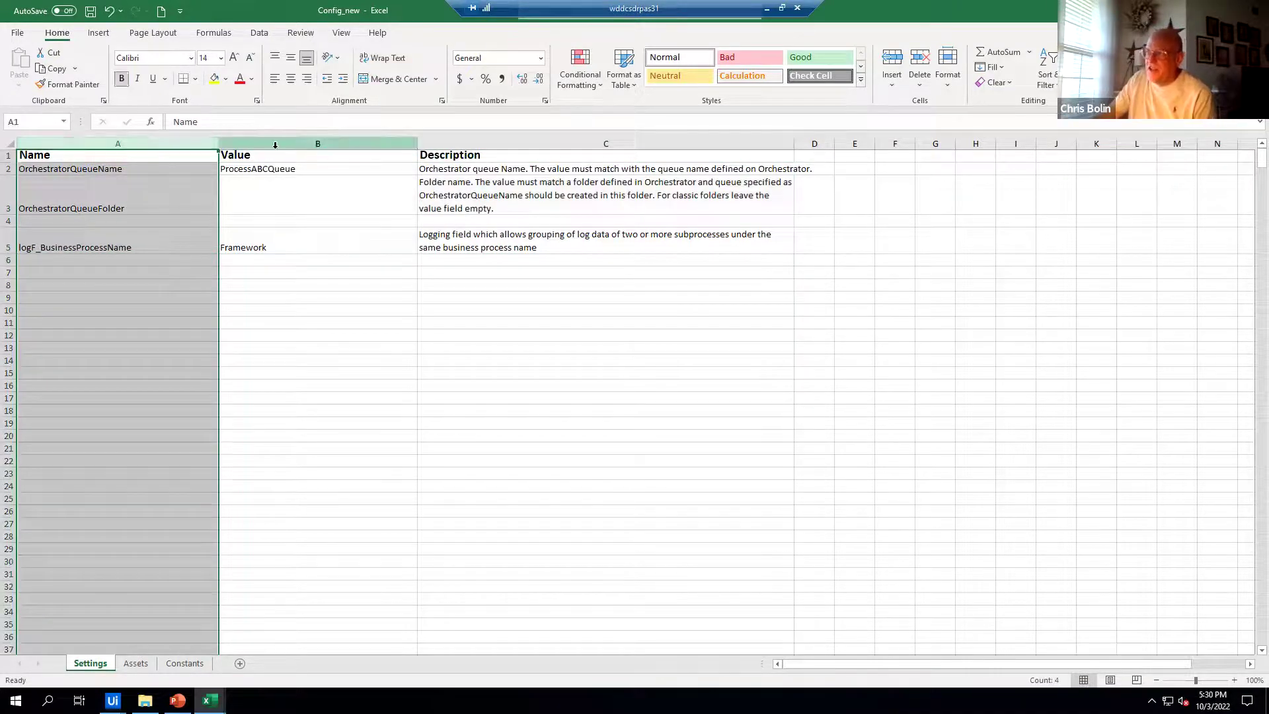
Examine the Value and Description columns of the Settings sheet, and switch to the Essentials slide in PowerPoint
click(275, 145)
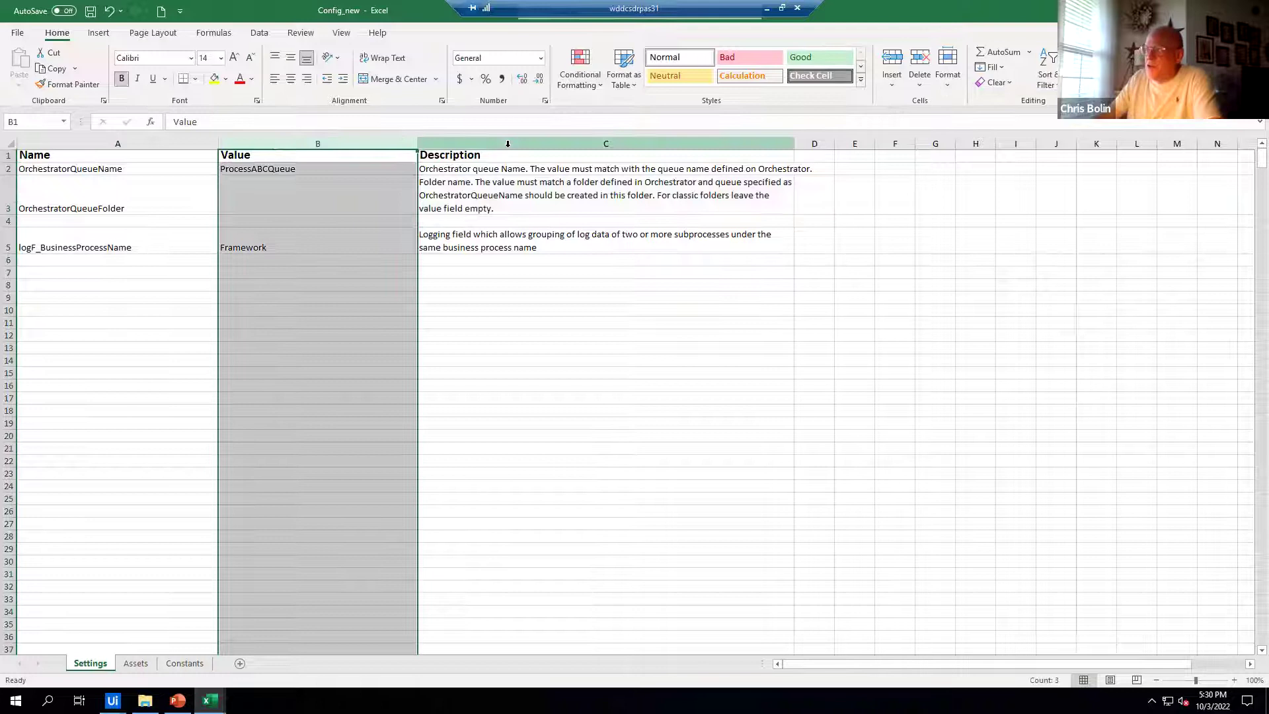
click(508, 143)
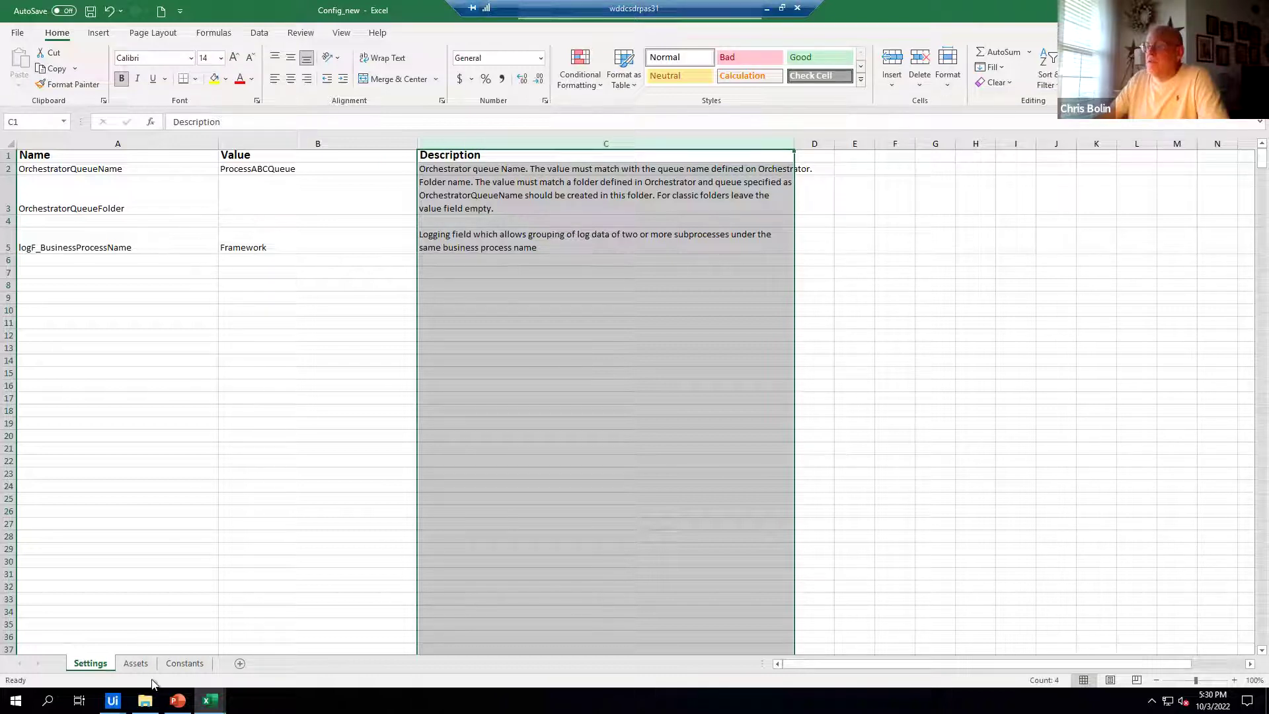
click(177, 699)
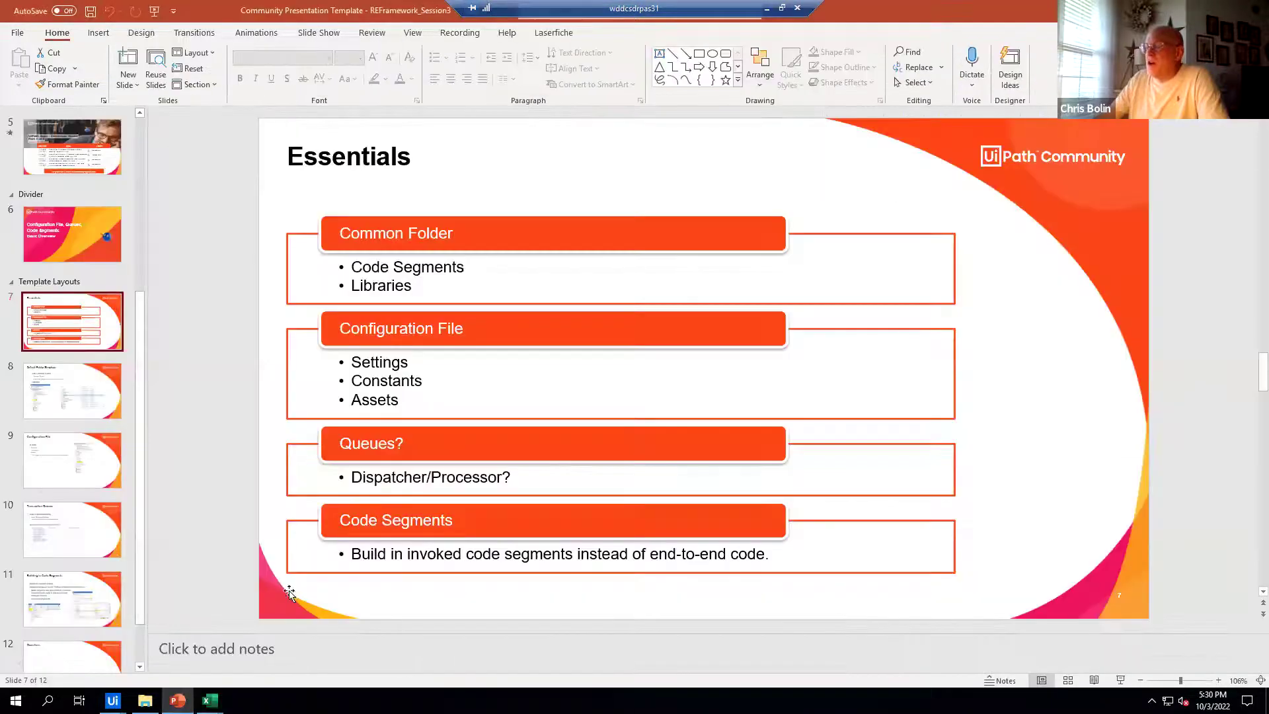
Switch to the DemoReFramework project in UiPath Studio and review the First run sequence inside the Initialization state
mouse_move(113, 700)
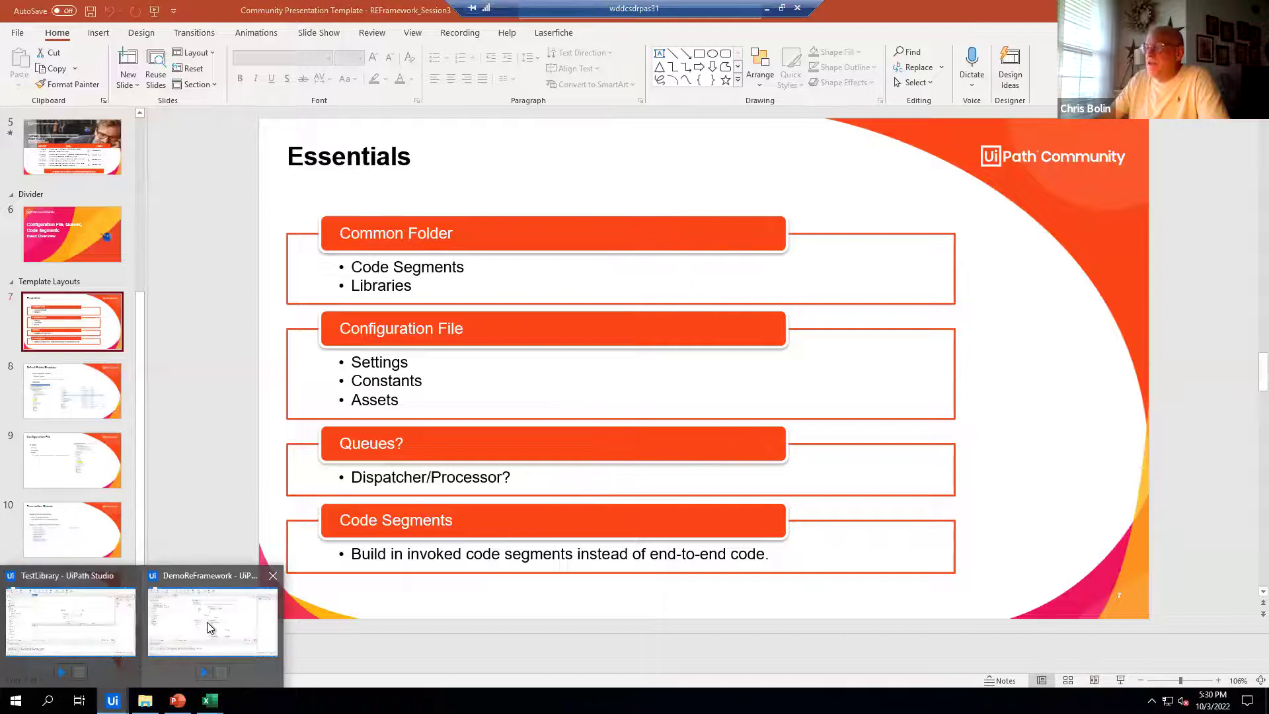
click(210, 628)
double_click(671, 249)
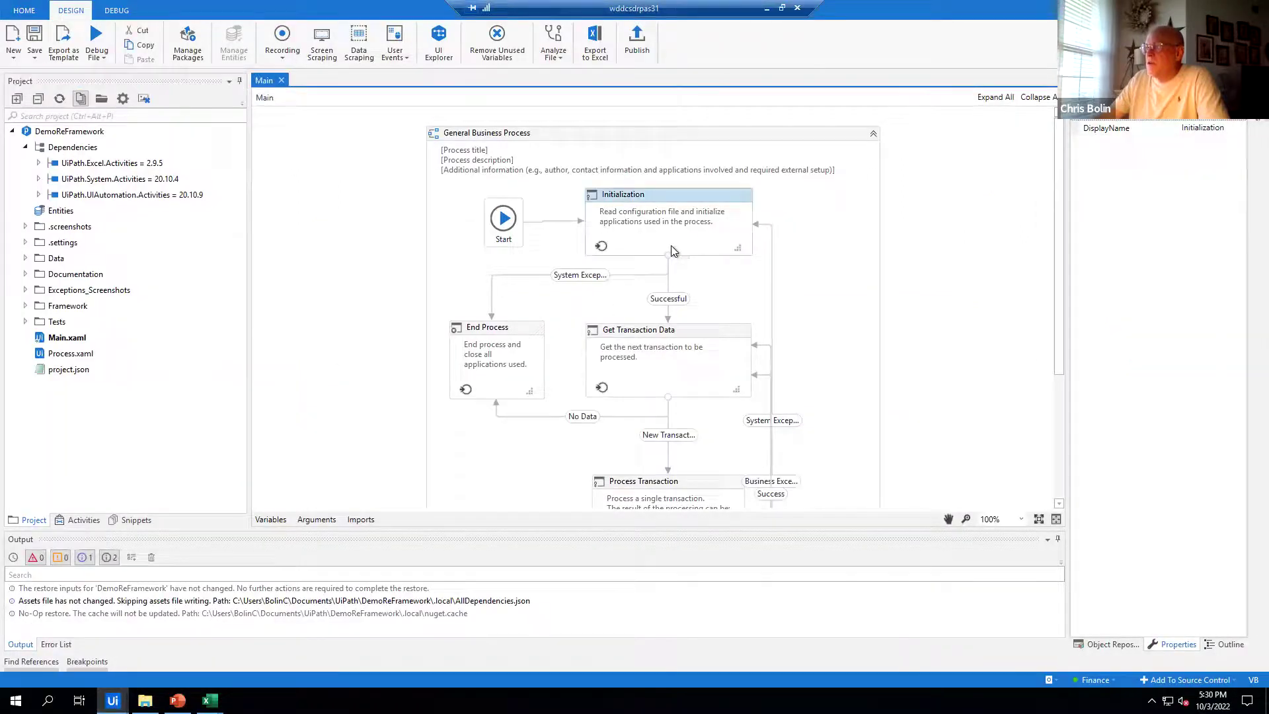
scroll(903, 366, down, 3)
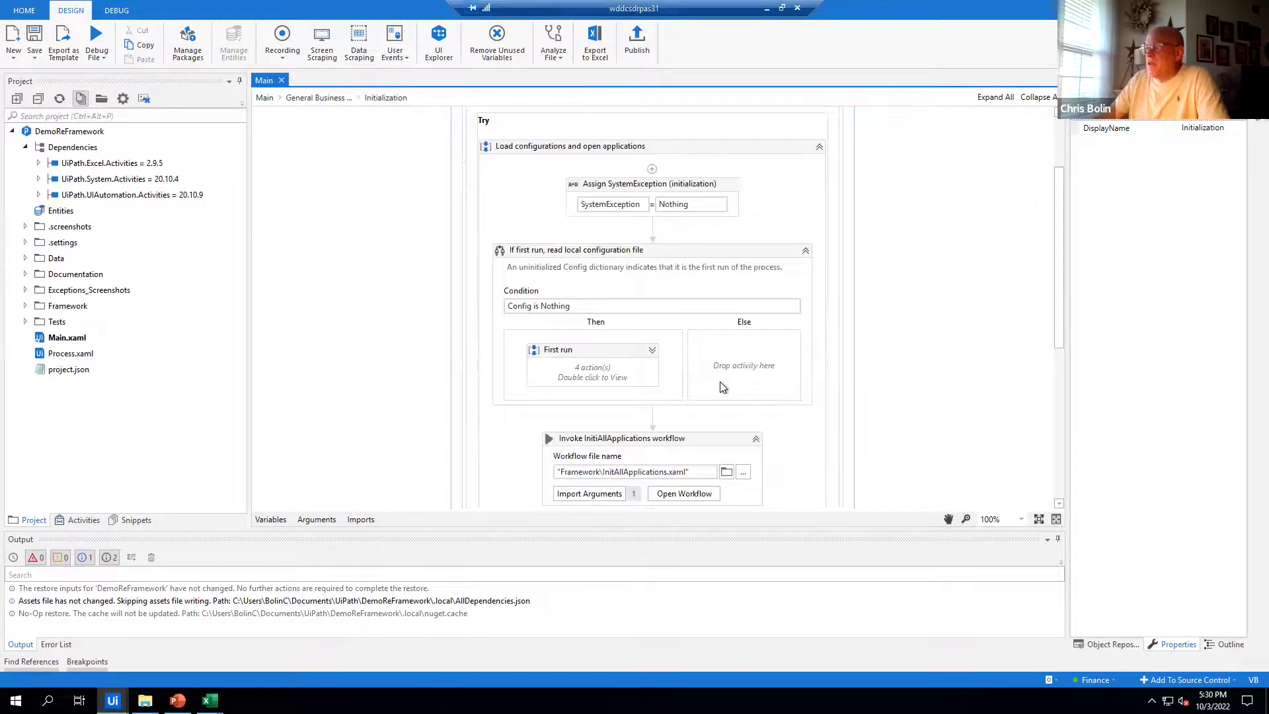
double_click(591, 376)
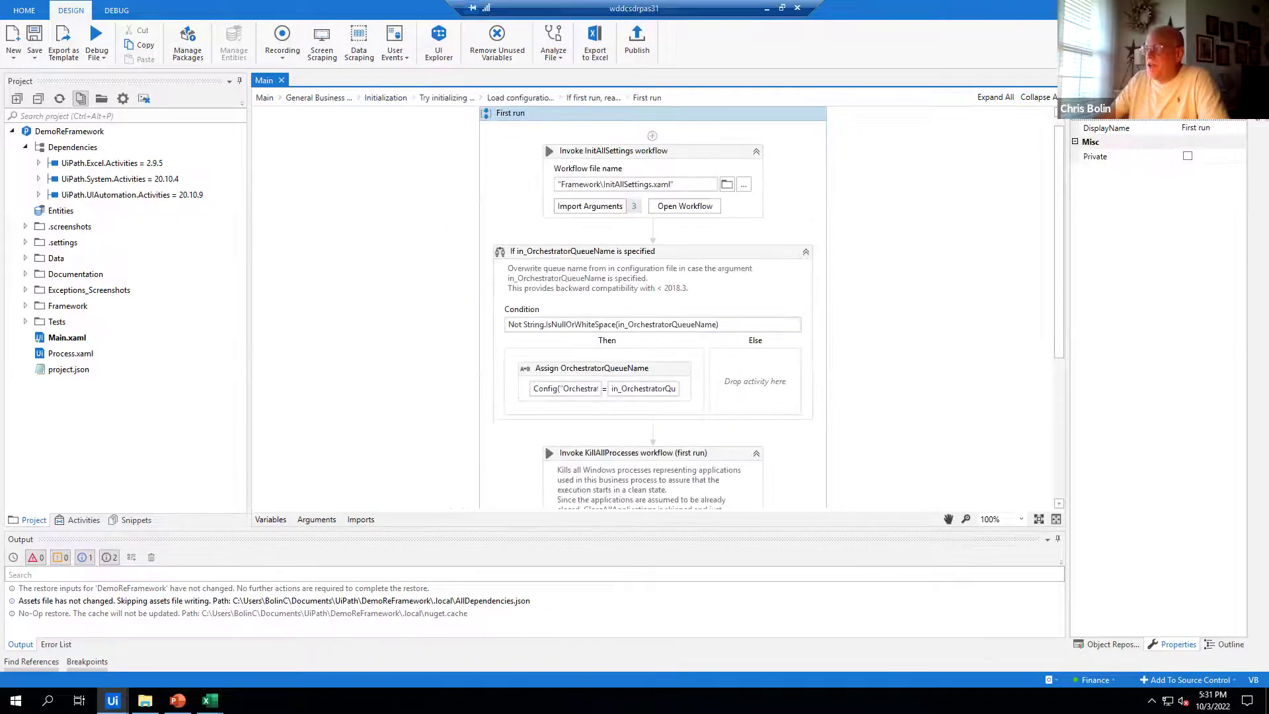
scroll(740, 319, down, 4)
scroll(740, 319, down, 3)
scroll(741, 321, up, 7)
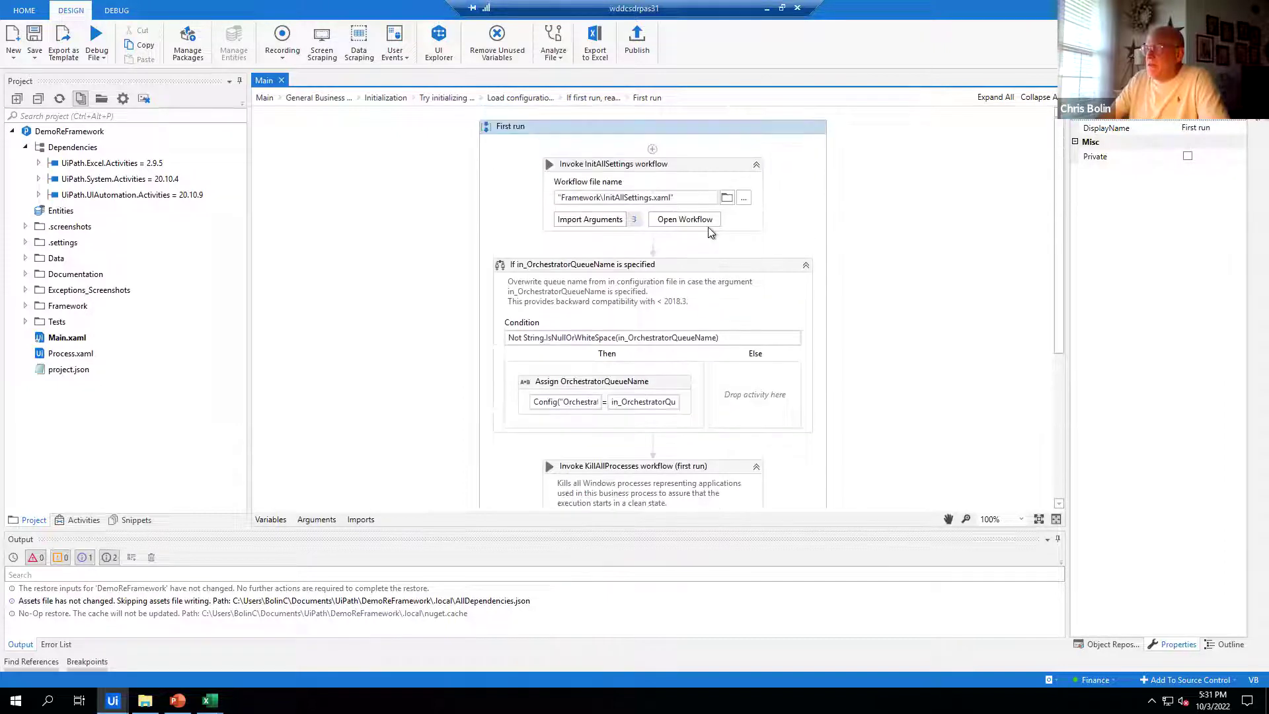
Open the invoked InitAllSettings workflow, examine how it reads settings, constants and Orchestrator assets, and return to Main
click(733, 224)
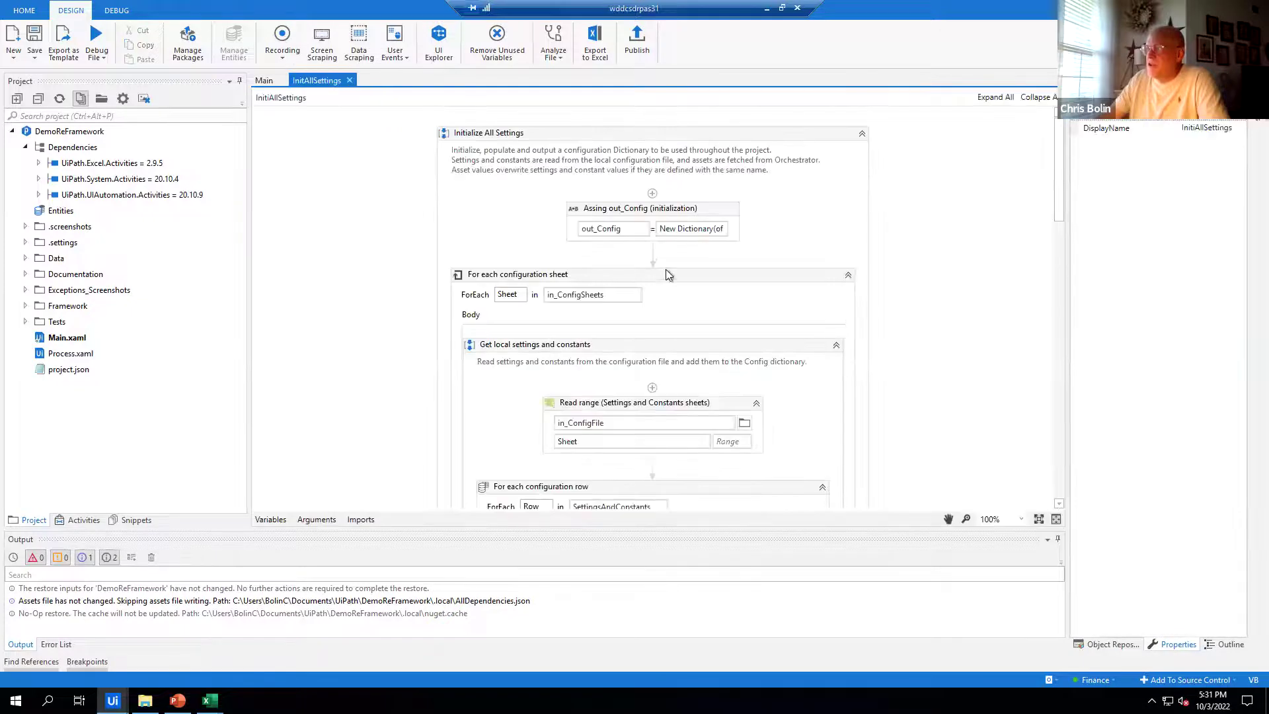
scroll(666, 271, down, 10)
scroll(668, 273, down, 10)
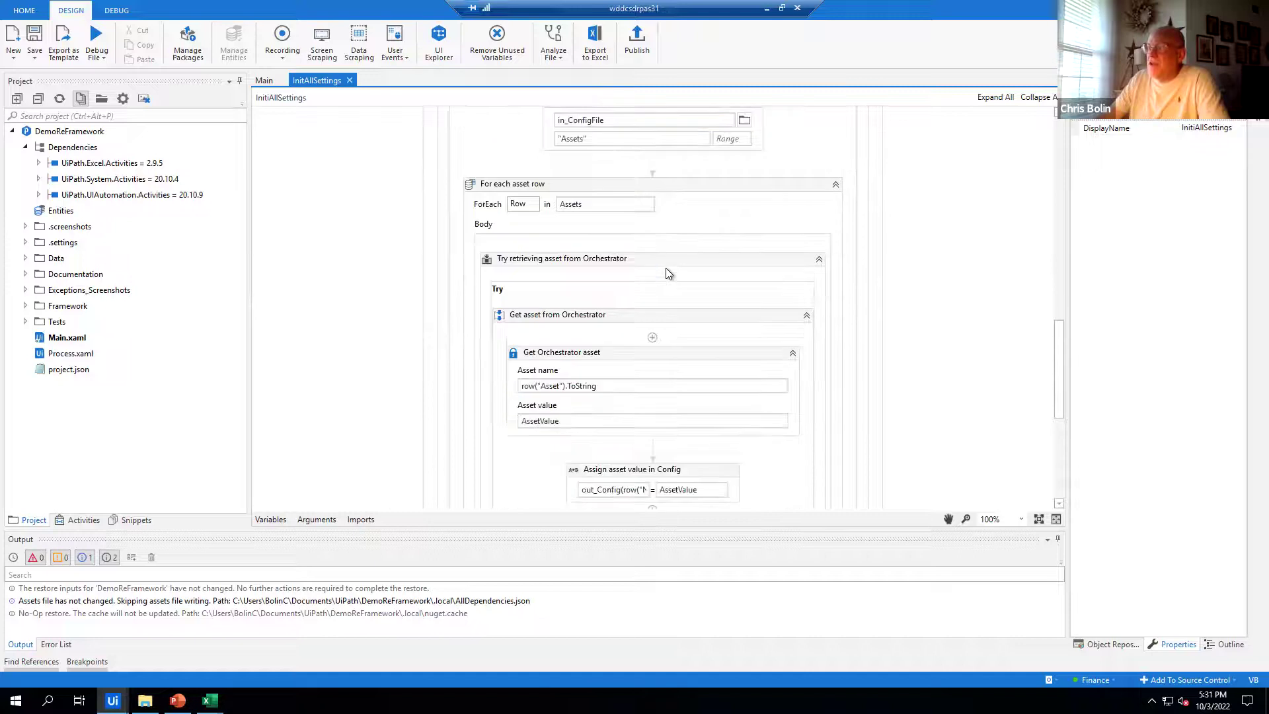
scroll(666, 271, down, 3)
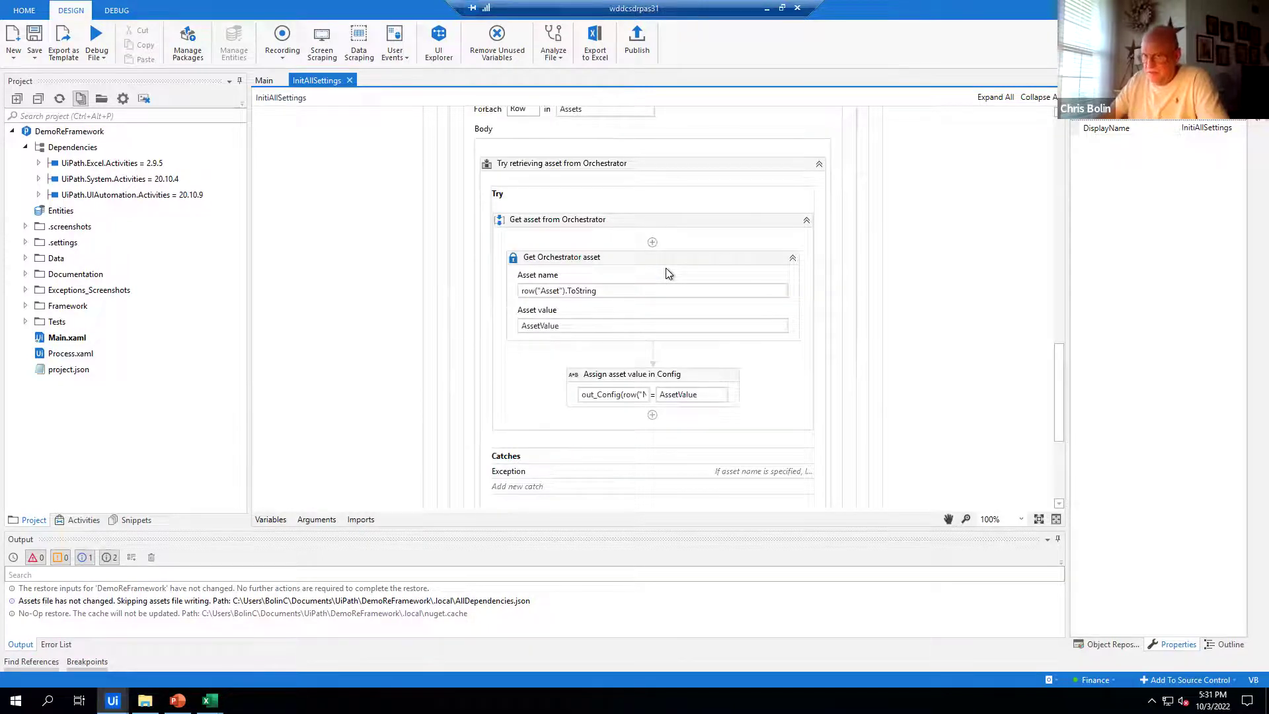
scroll(666, 272, up, 12)
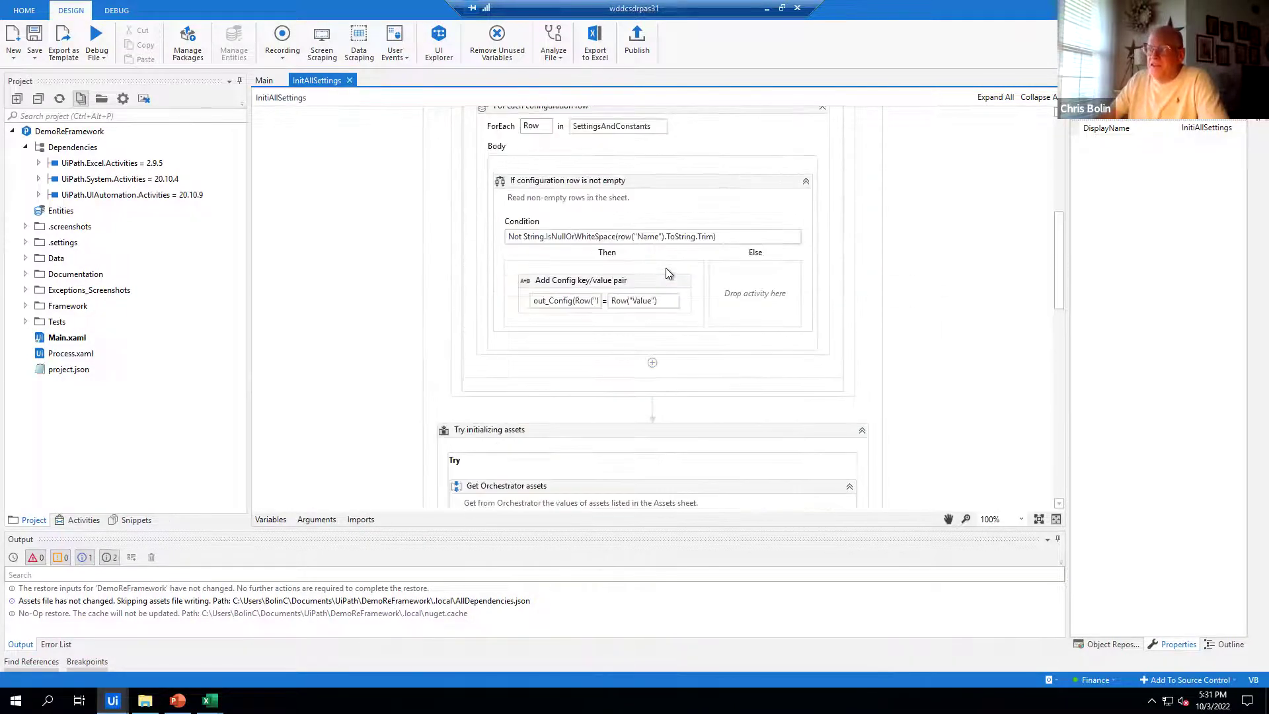
scroll(664, 268, up, 7)
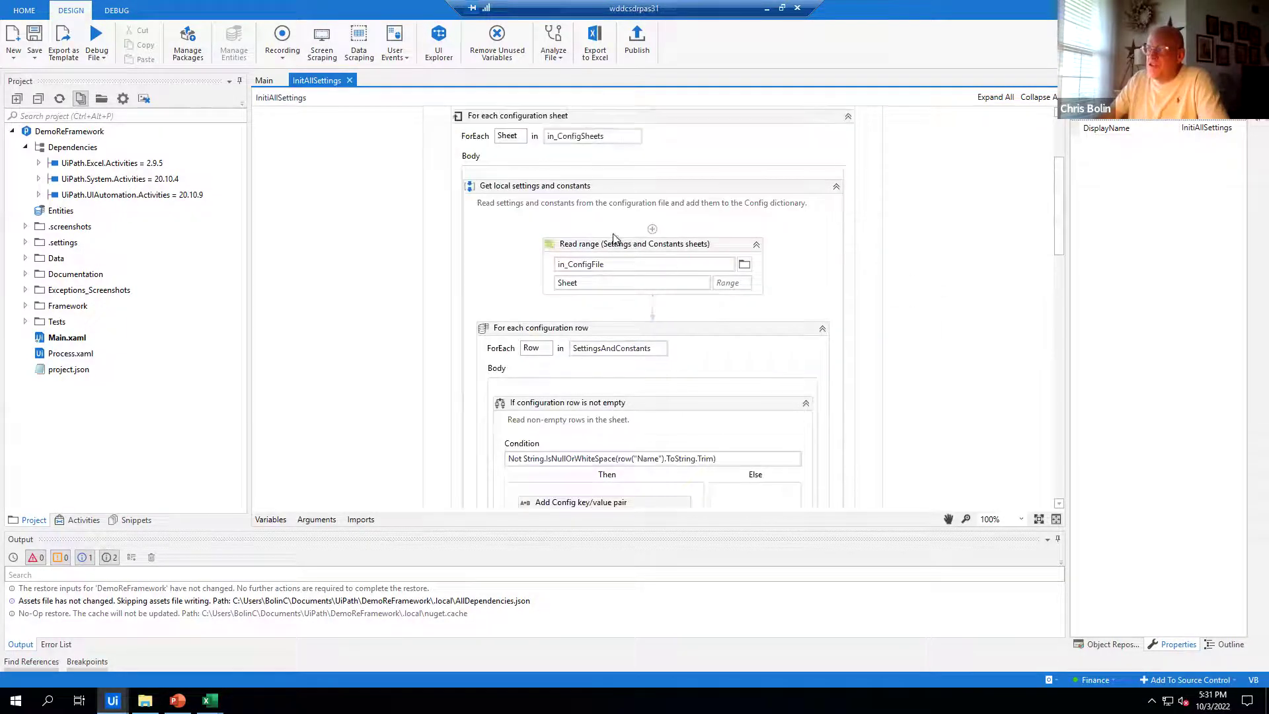
click(263, 81)
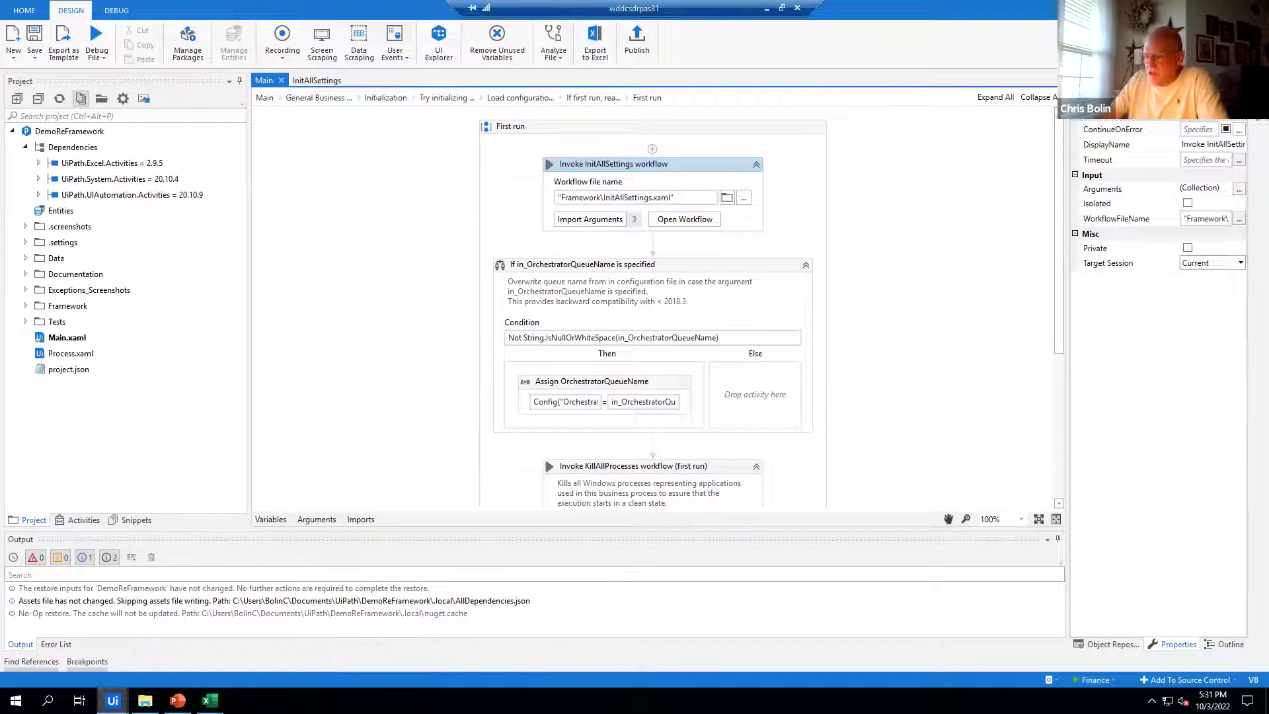
Switch to File Explorer and browse the UiPath folder in Documents for the DemoFramework2_New archive
click(145, 699)
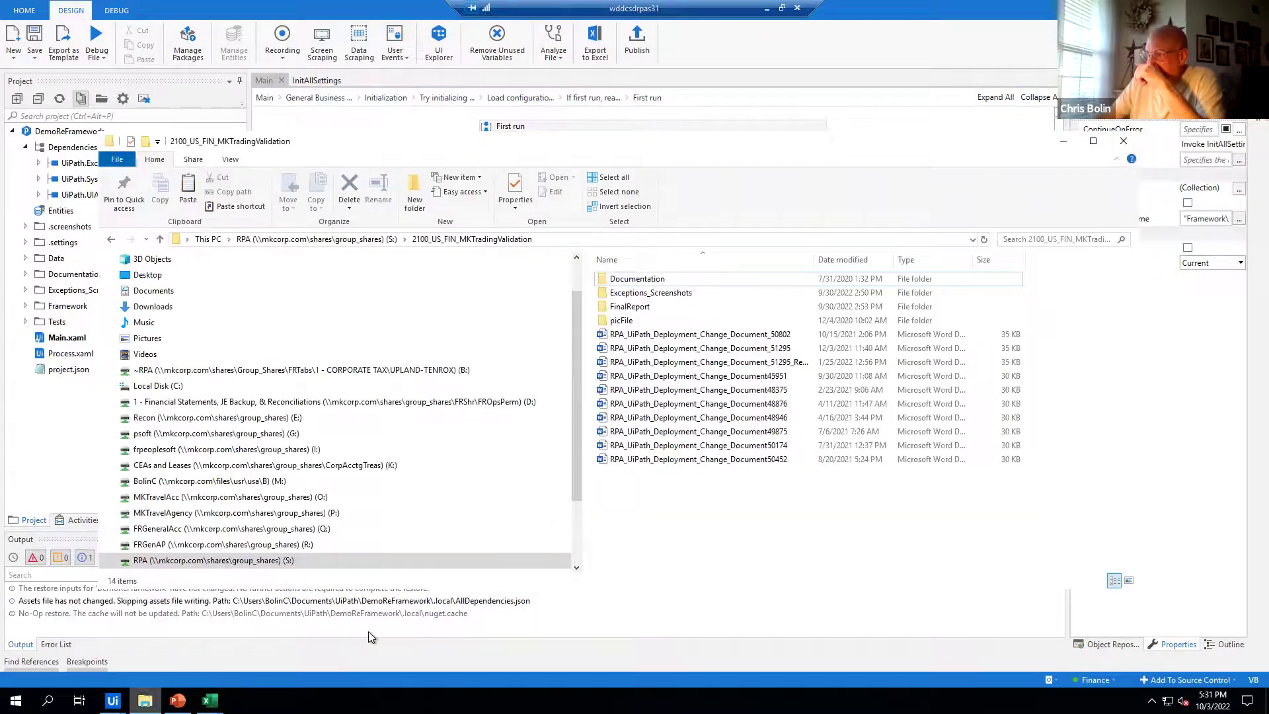
click(154, 292)
double_click(643, 362)
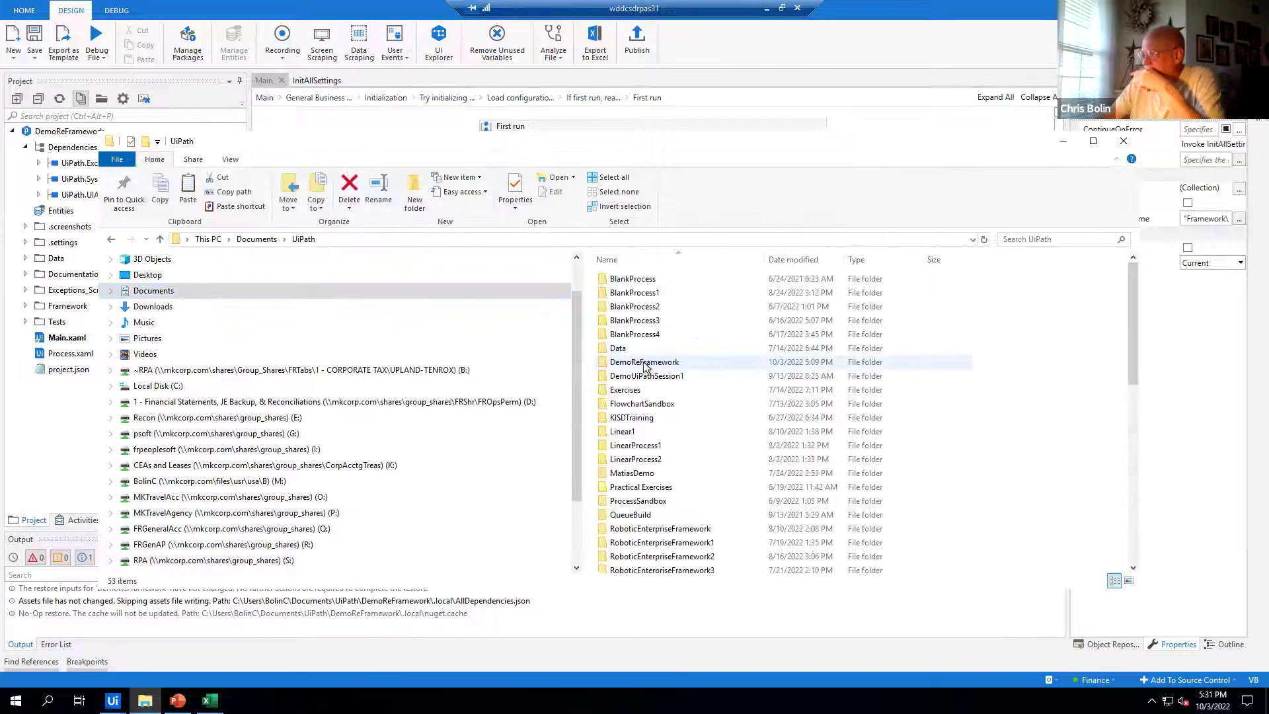
scroll(644, 365, down, 5)
scroll(651, 365, up, 7)
scroll(657, 365, down, 6)
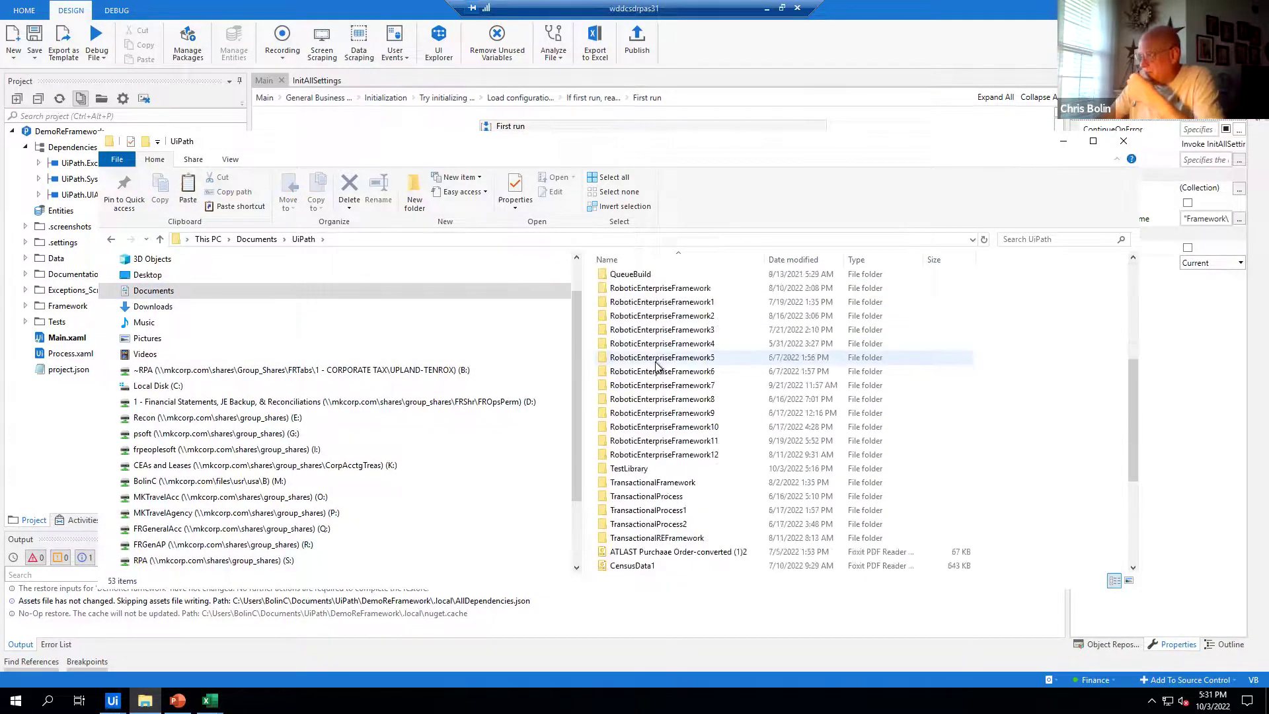
scroll(656, 365, down, 5)
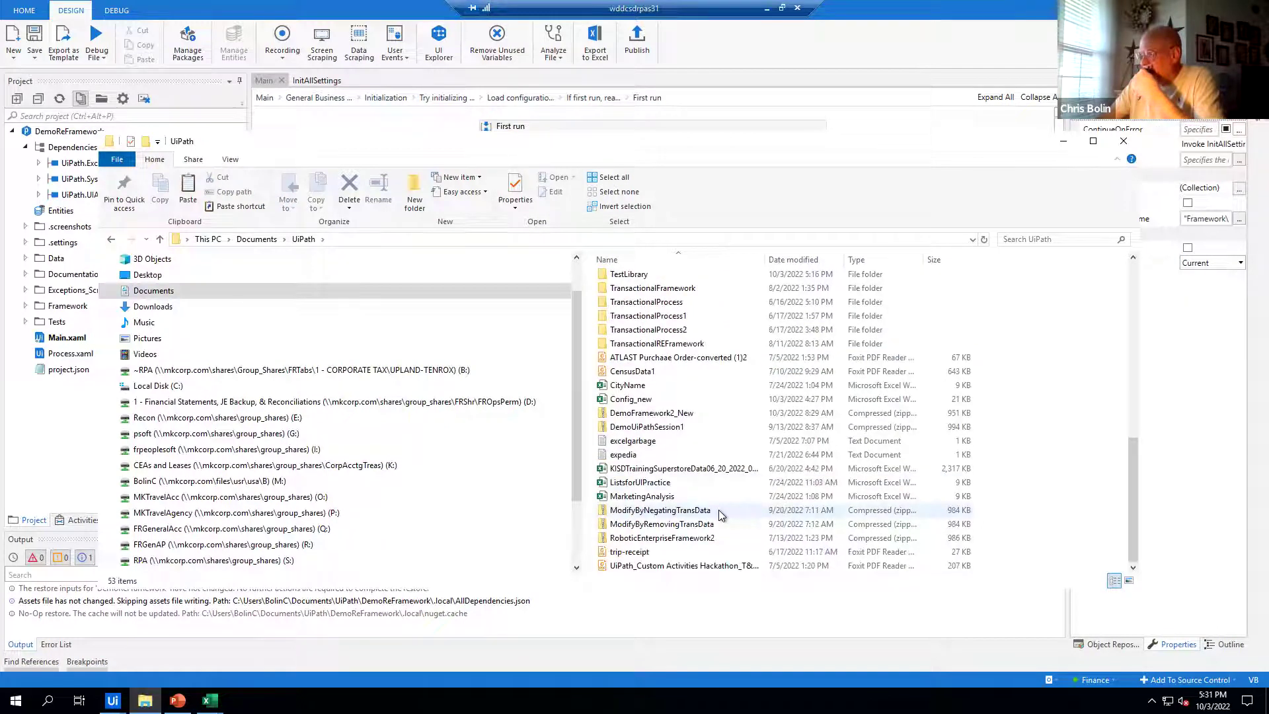
Open the DemoFramework2_New archive, go into its project folder, and open the Main workflow in UiPath Studio
click(653, 413)
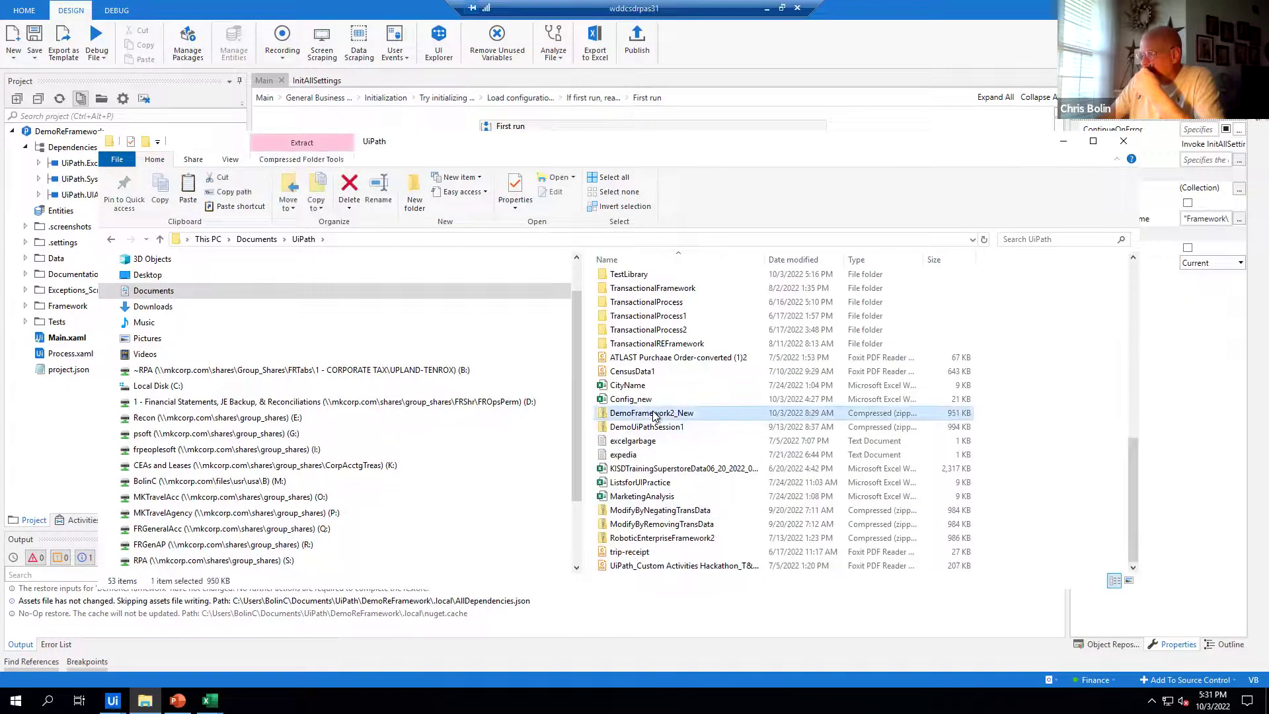
double_click(653, 414)
click(680, 283)
double_click(680, 280)
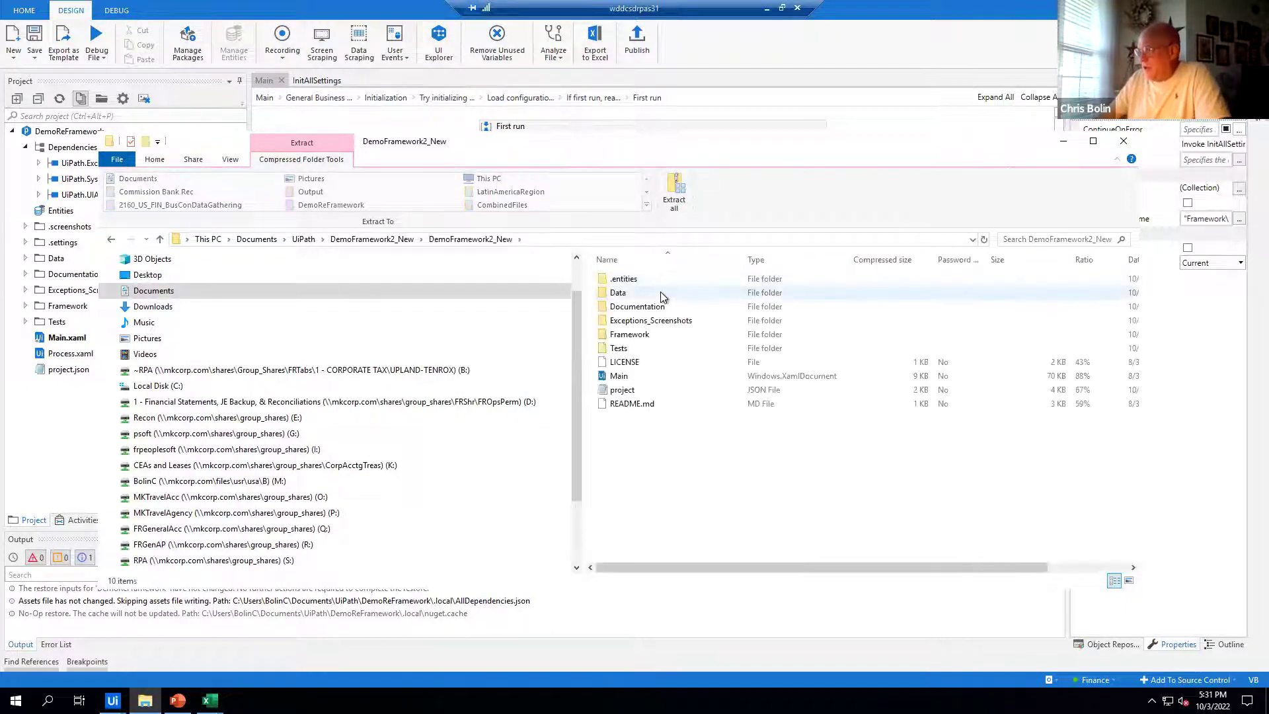
double_click(619, 376)
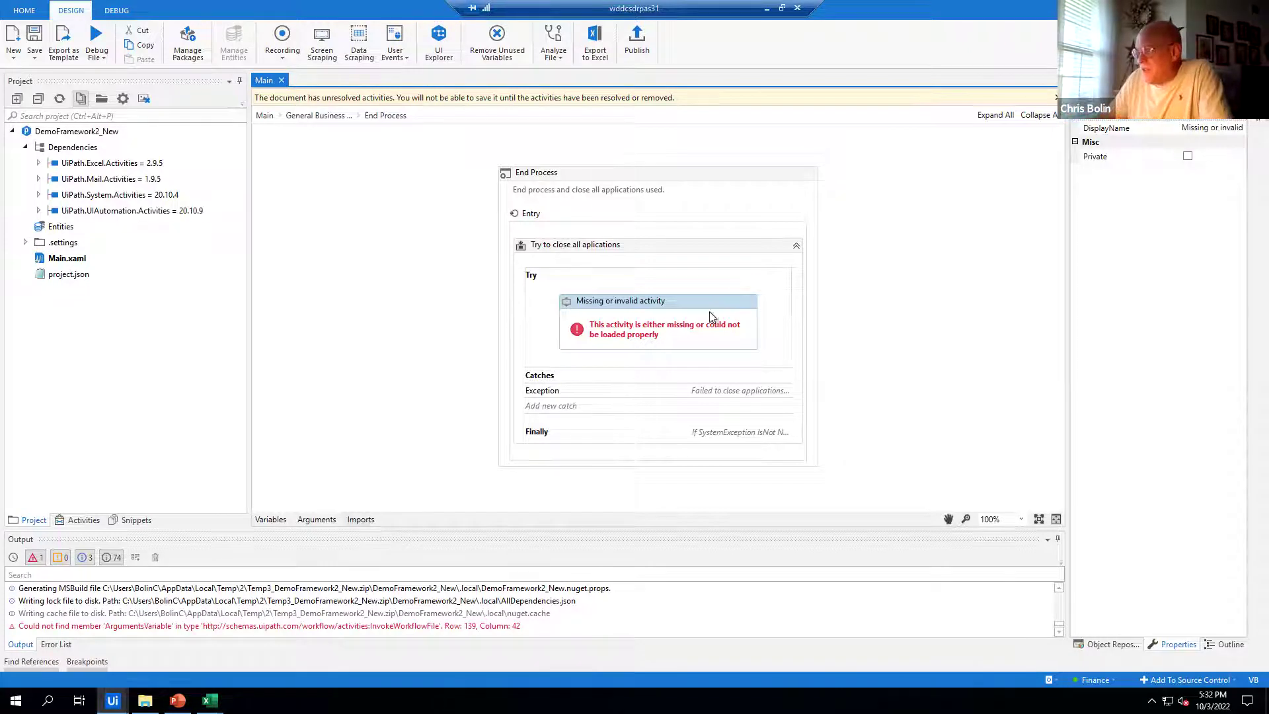
Open the Initialization state of DemoFramework2_New and examine the "If maxConsecutiveSystemExceptions exceeded" activity
click(264, 115)
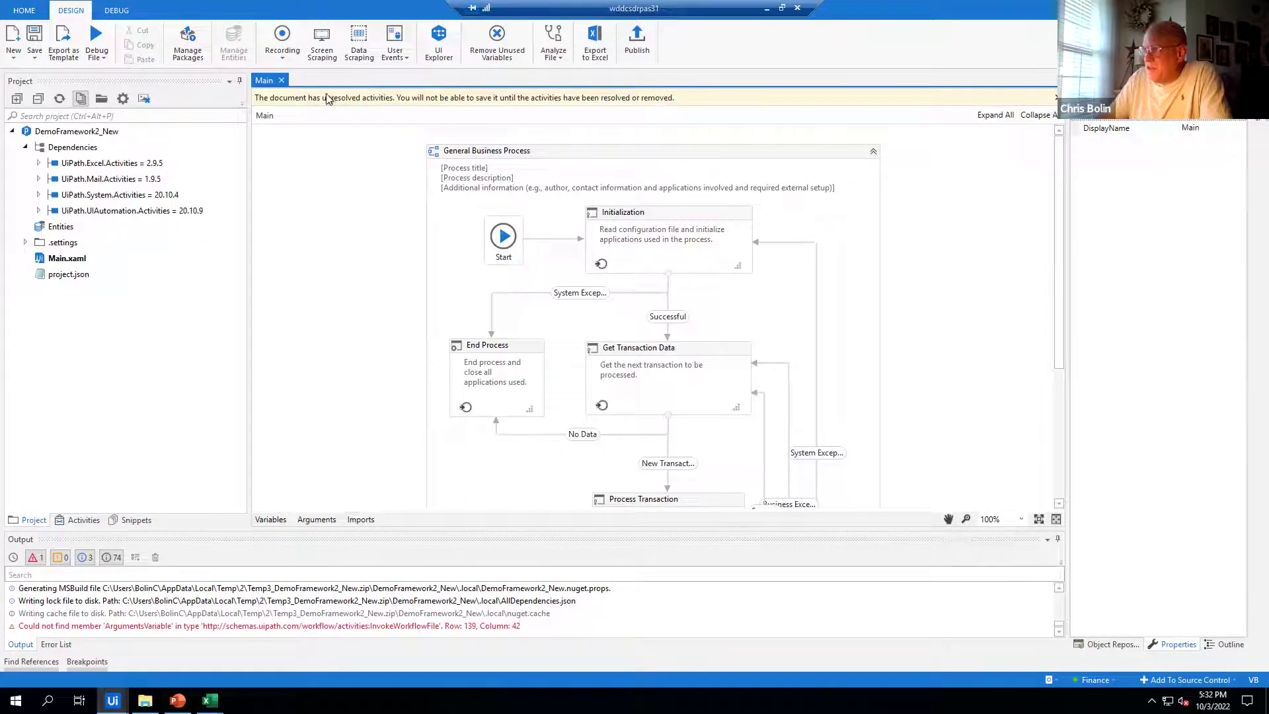
click(686, 259)
double_click(684, 257)
scroll(991, 237, down, 4)
scroll(995, 238, down, 10)
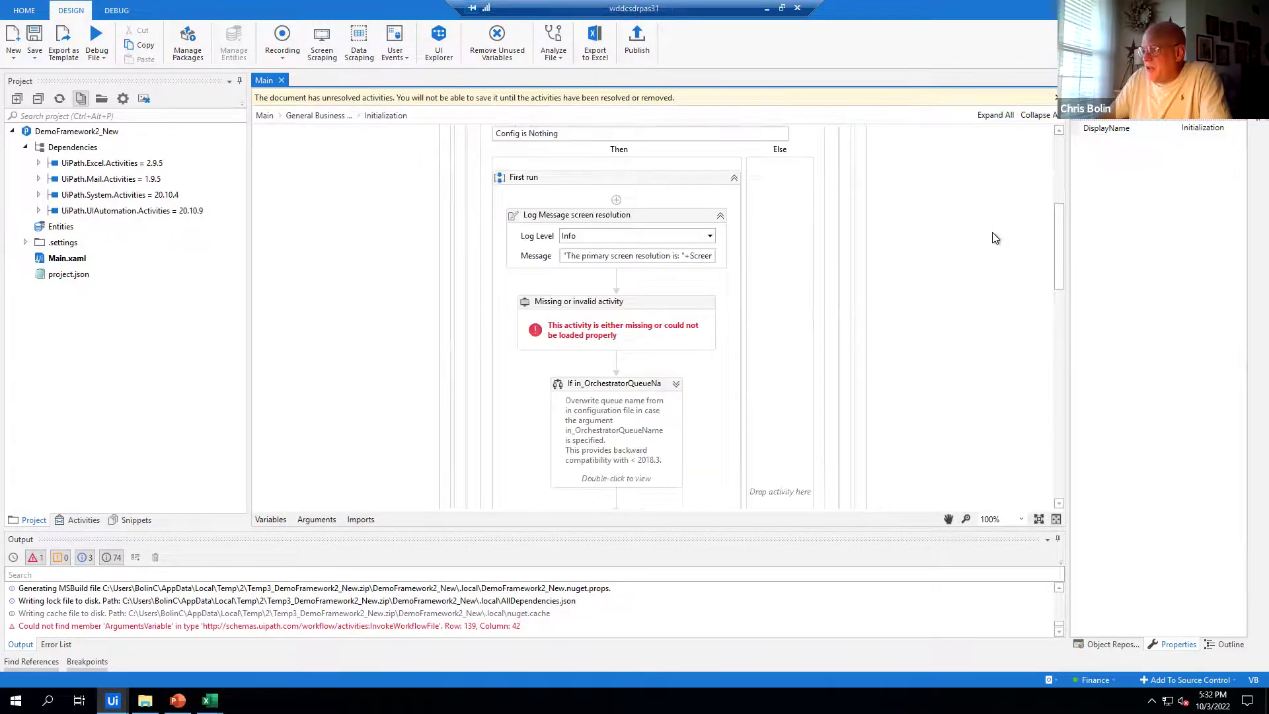
scroll(994, 238, down, 8)
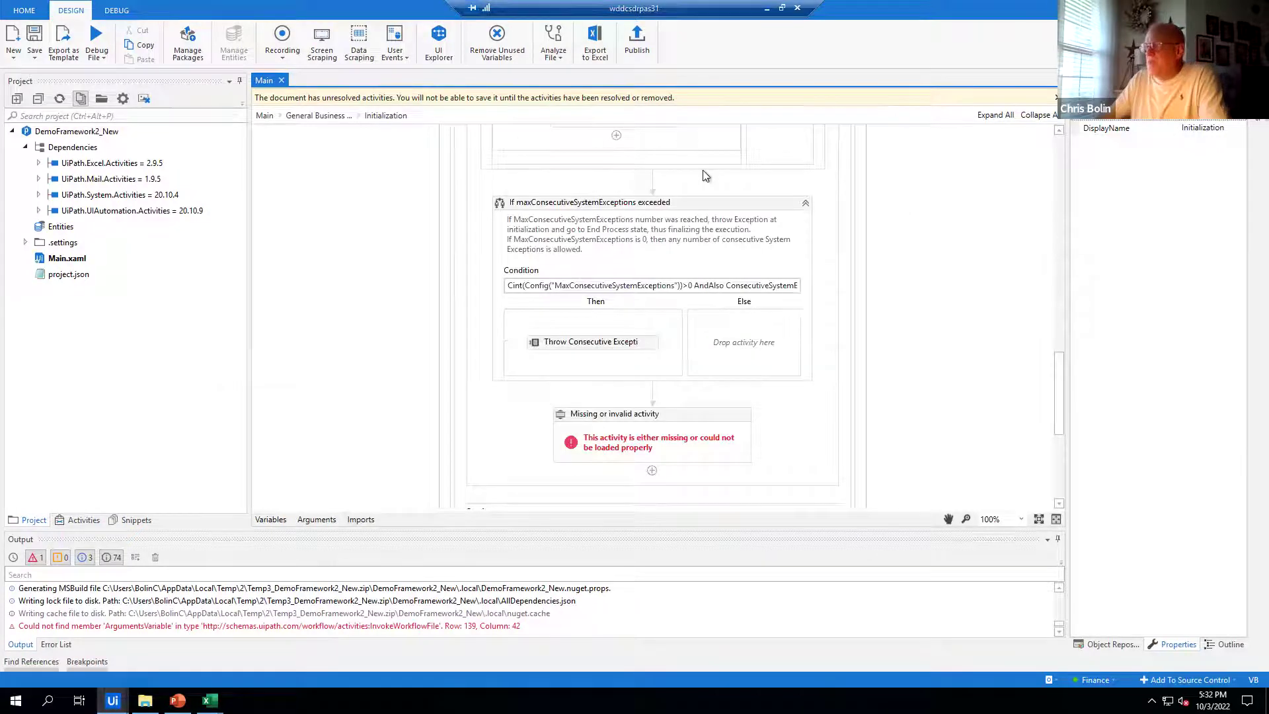
click(713, 211)
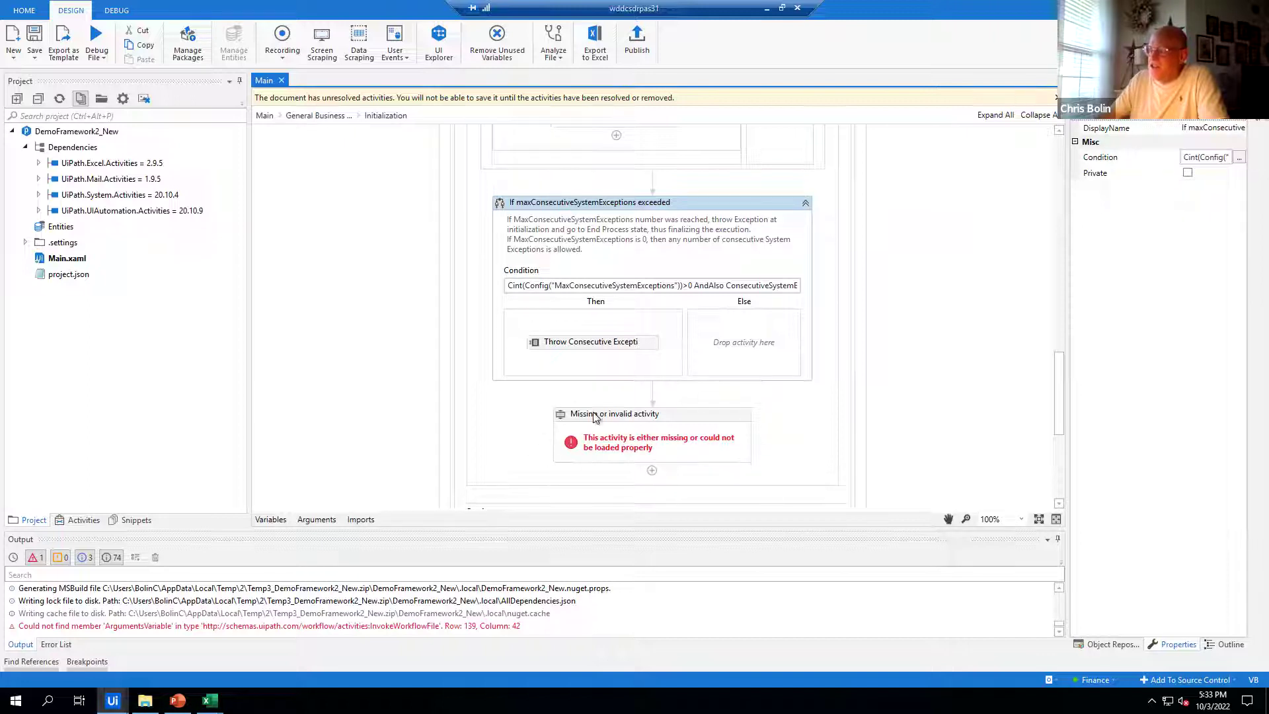
Return to the Main state machine, open the Process Transaction state, and review its Try and Catches sections
click(264, 116)
scroll(752, 200, down, 5)
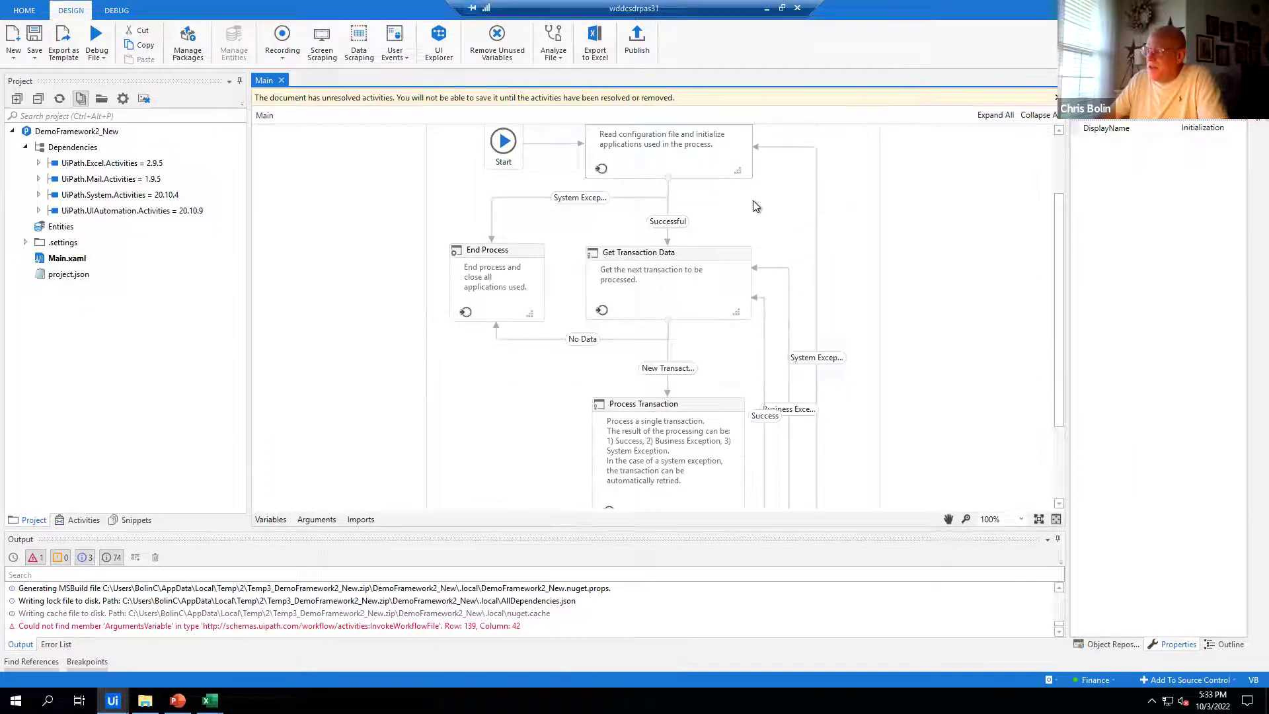
double_click(732, 414)
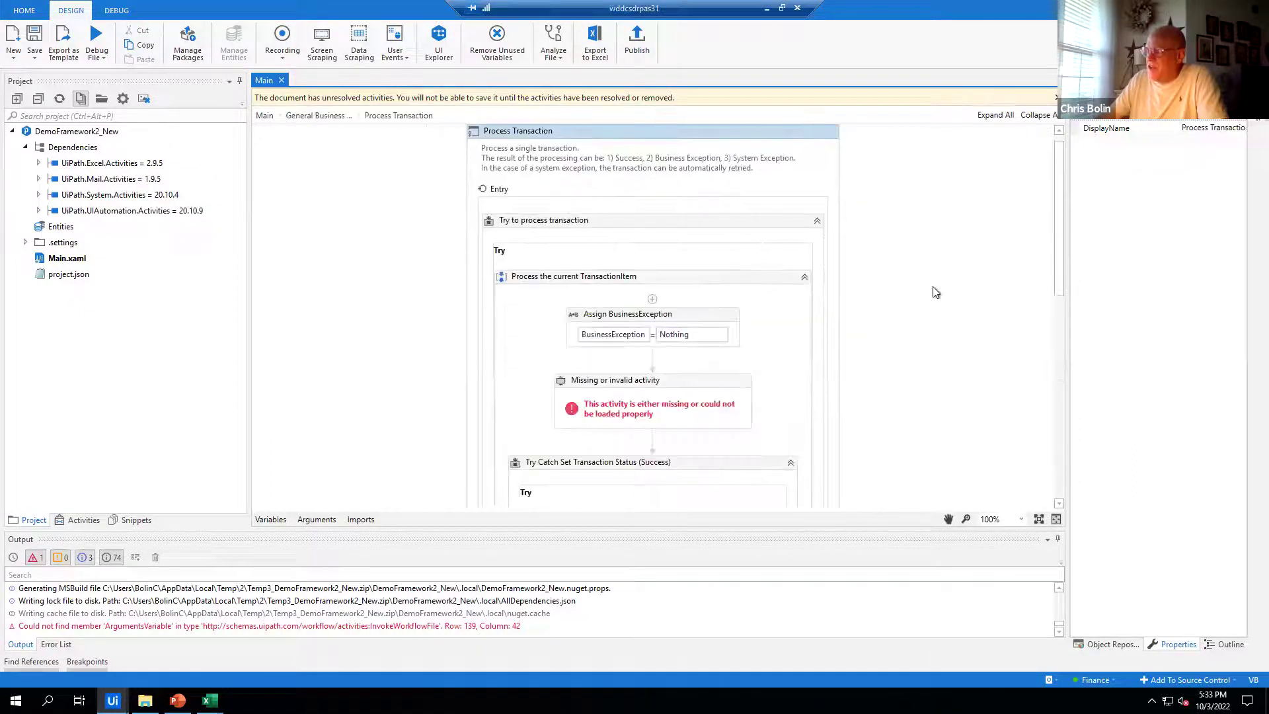
scroll(933, 288, down, 5)
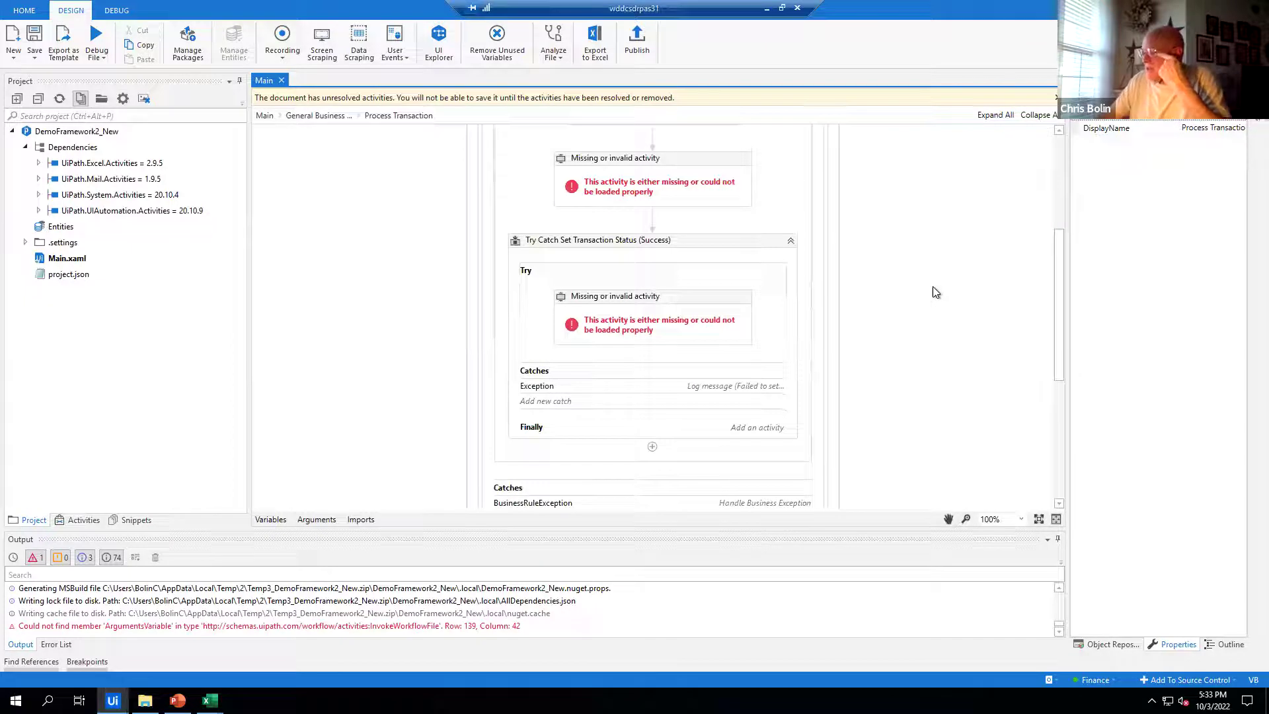
scroll(855, 262, up, 2)
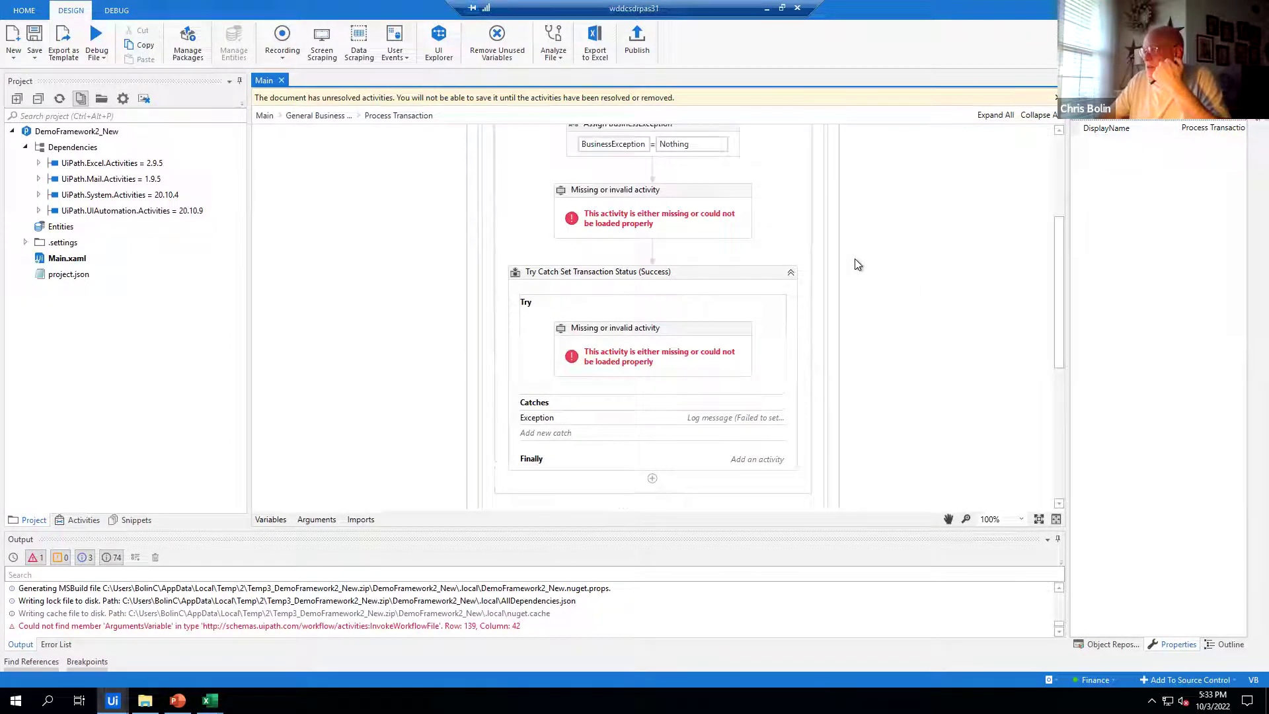
scroll(856, 264, down, 10)
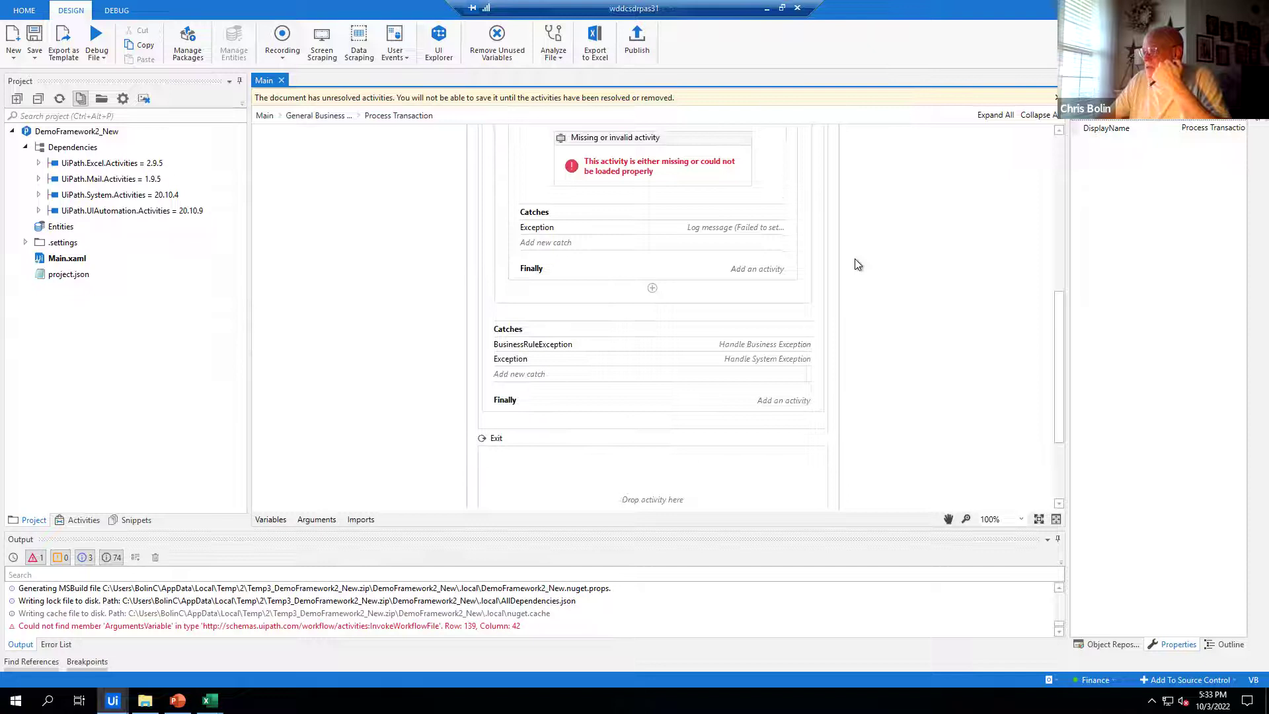
scroll(857, 264, up, 10)
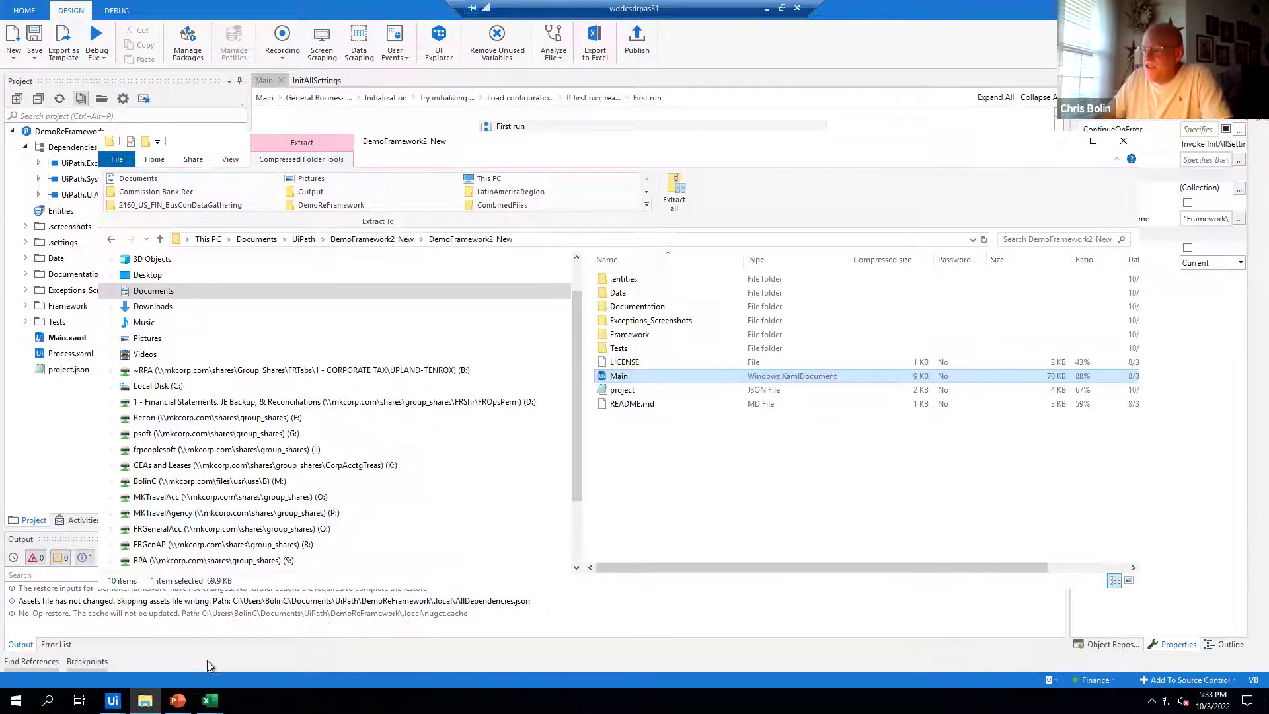
Switch to the Config workbook in Excel, view its Constants sheet, and go back to the Config_new workbook
click(210, 700)
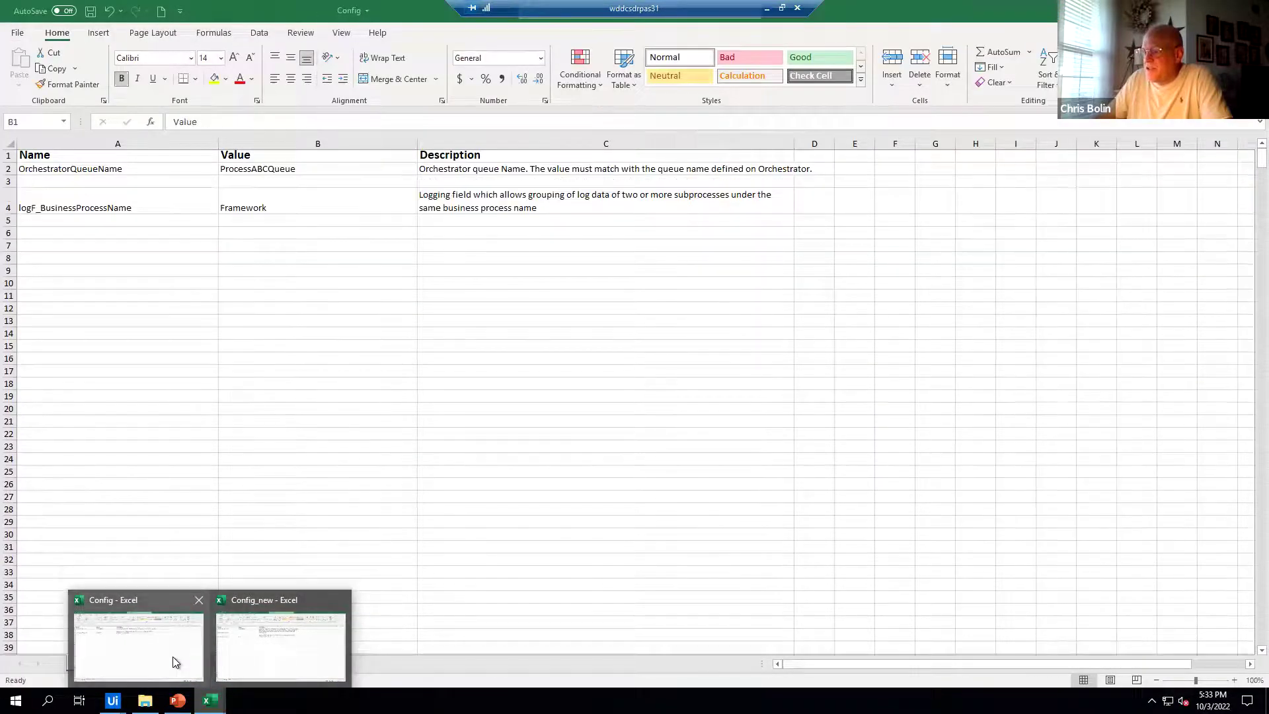
click(172, 656)
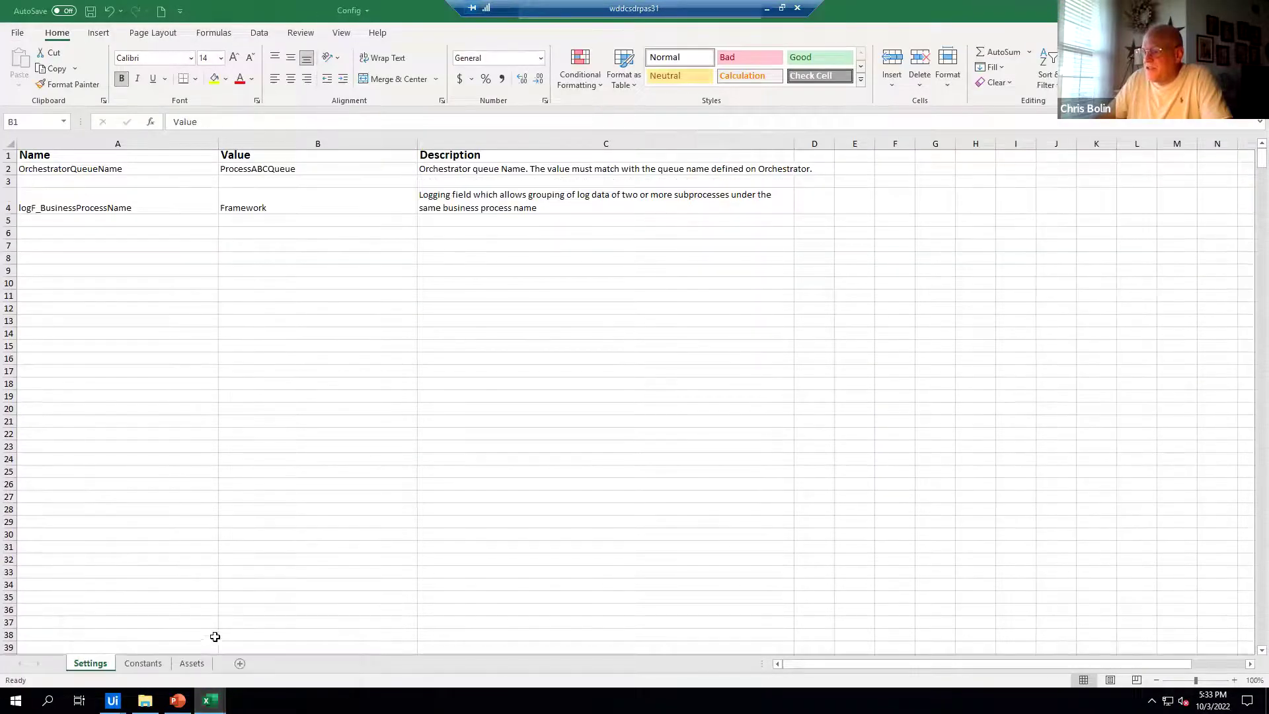
click(159, 663)
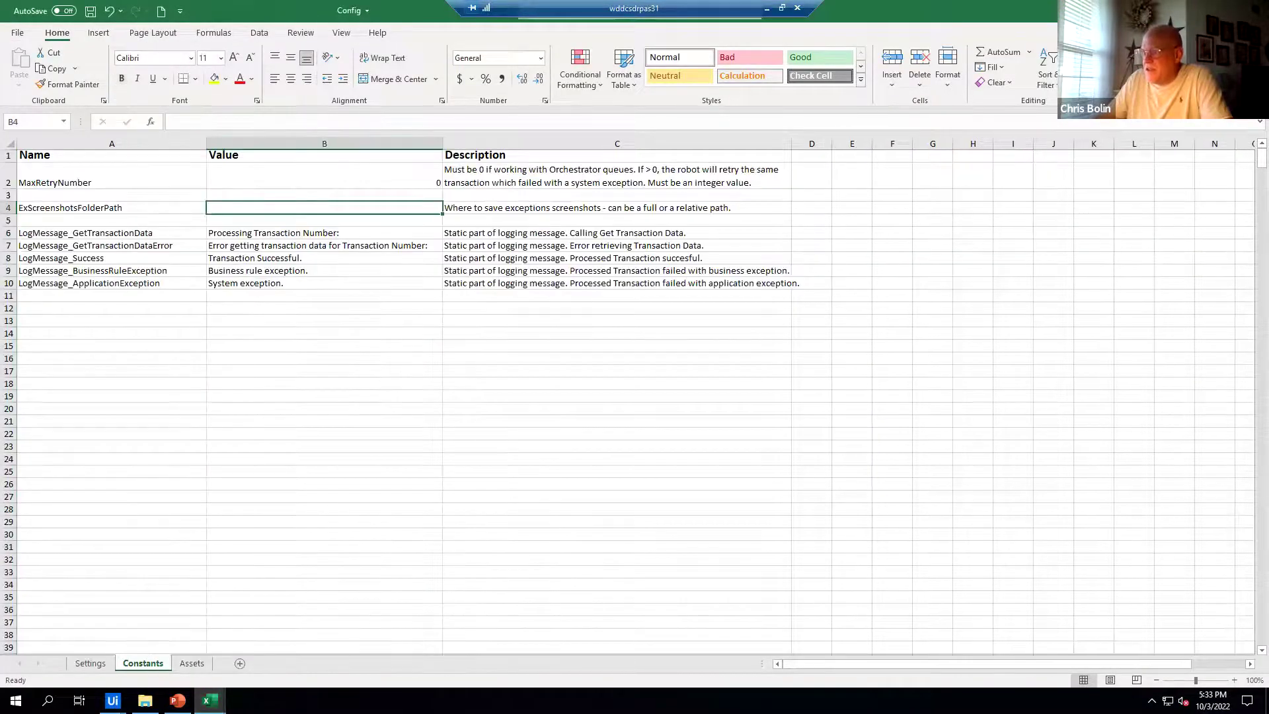
click(210, 701)
click(242, 670)
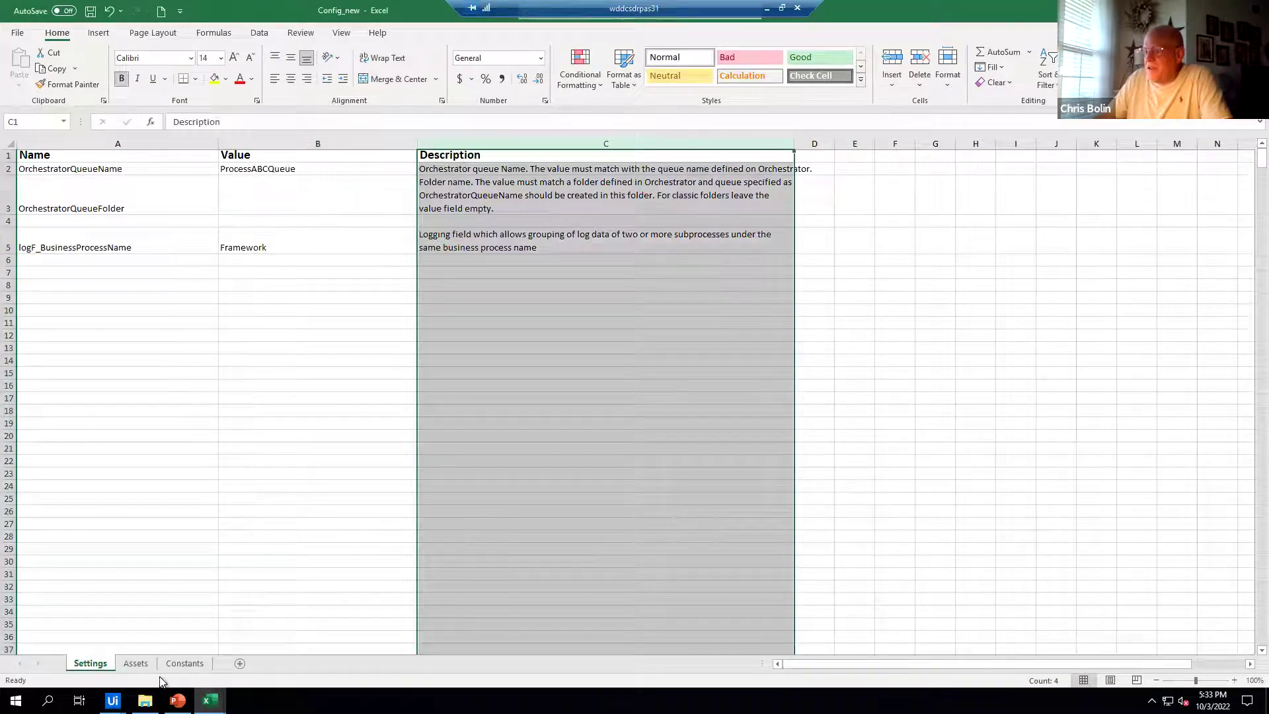
On the Constants sheet of Config_new, set the MaxConsecutiveSystemExceptions value to 2 and highlight its row from name to description
click(137, 664)
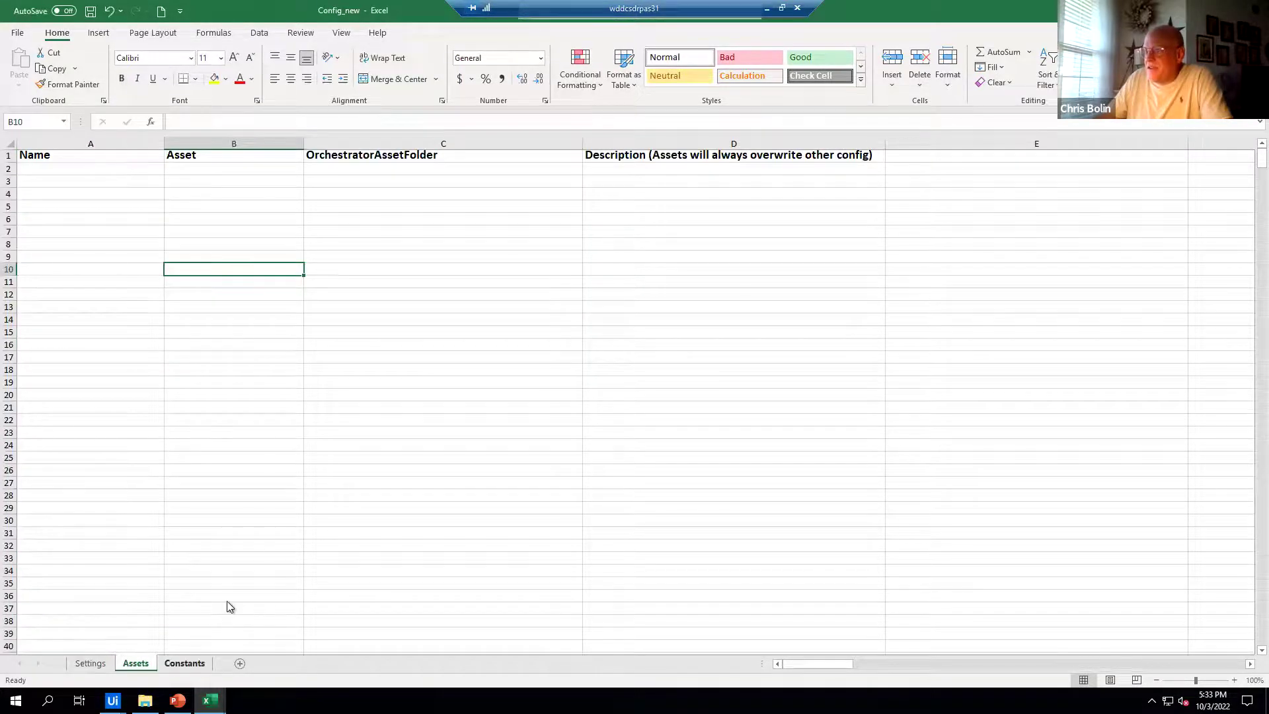
click(184, 663)
drag(69, 218, 621, 213)
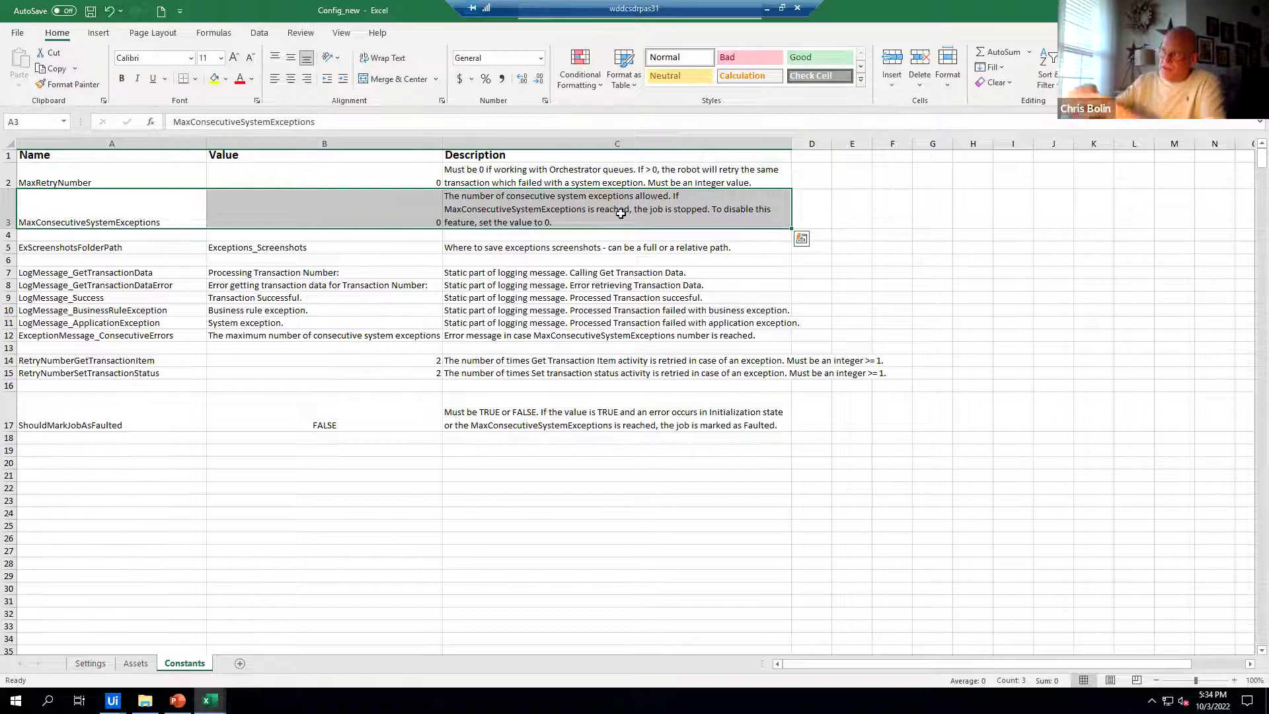
click(420, 224)
text(2)
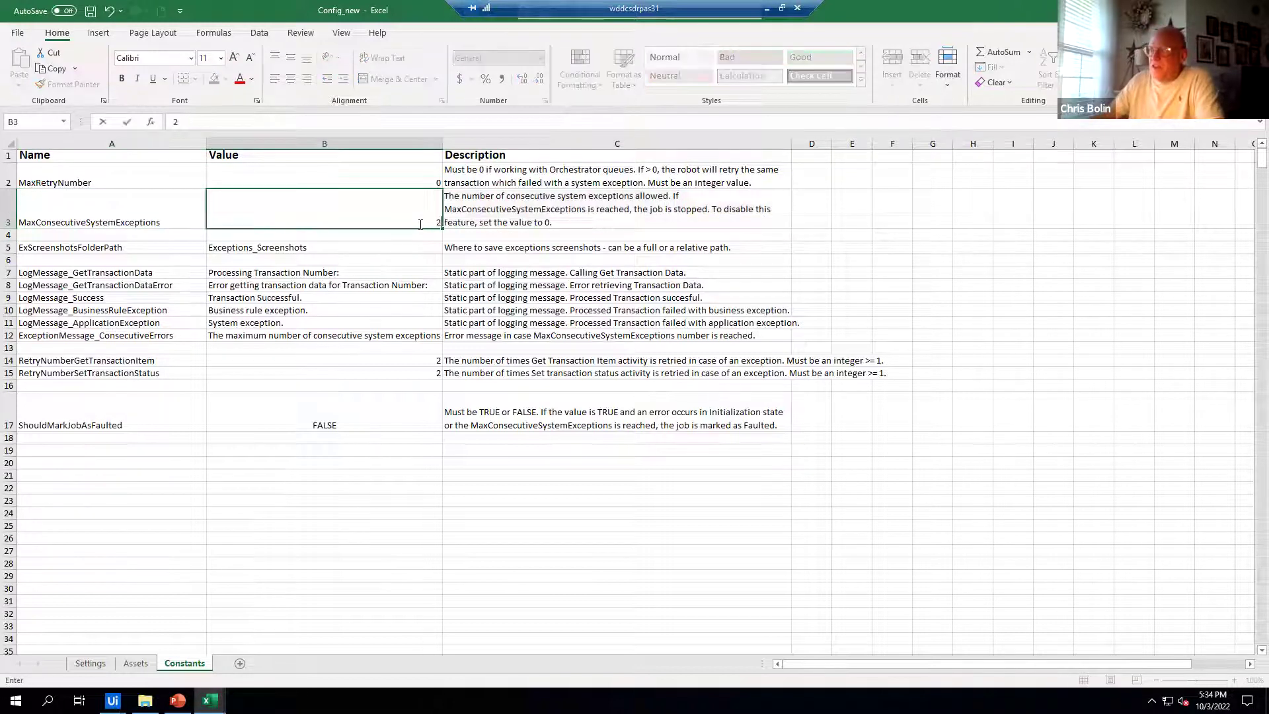
click(425, 277)
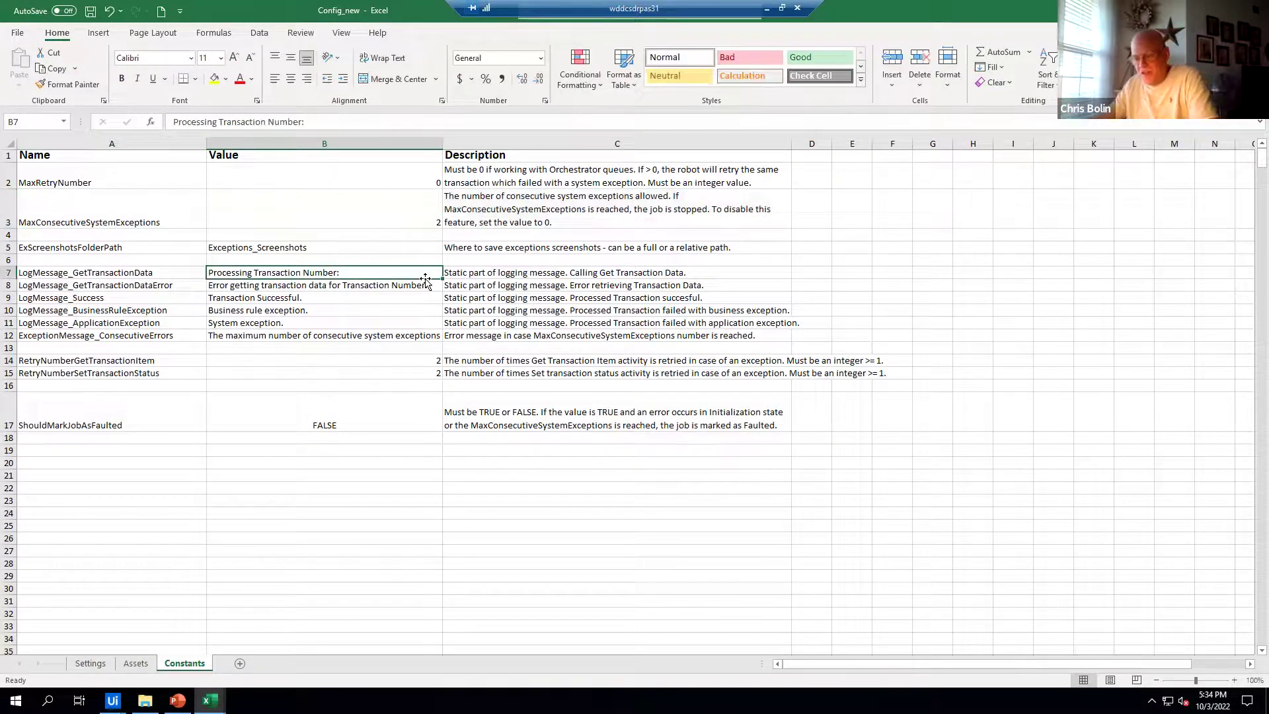
drag(298, 210, 665, 209)
drag(150, 207, 615, 204)
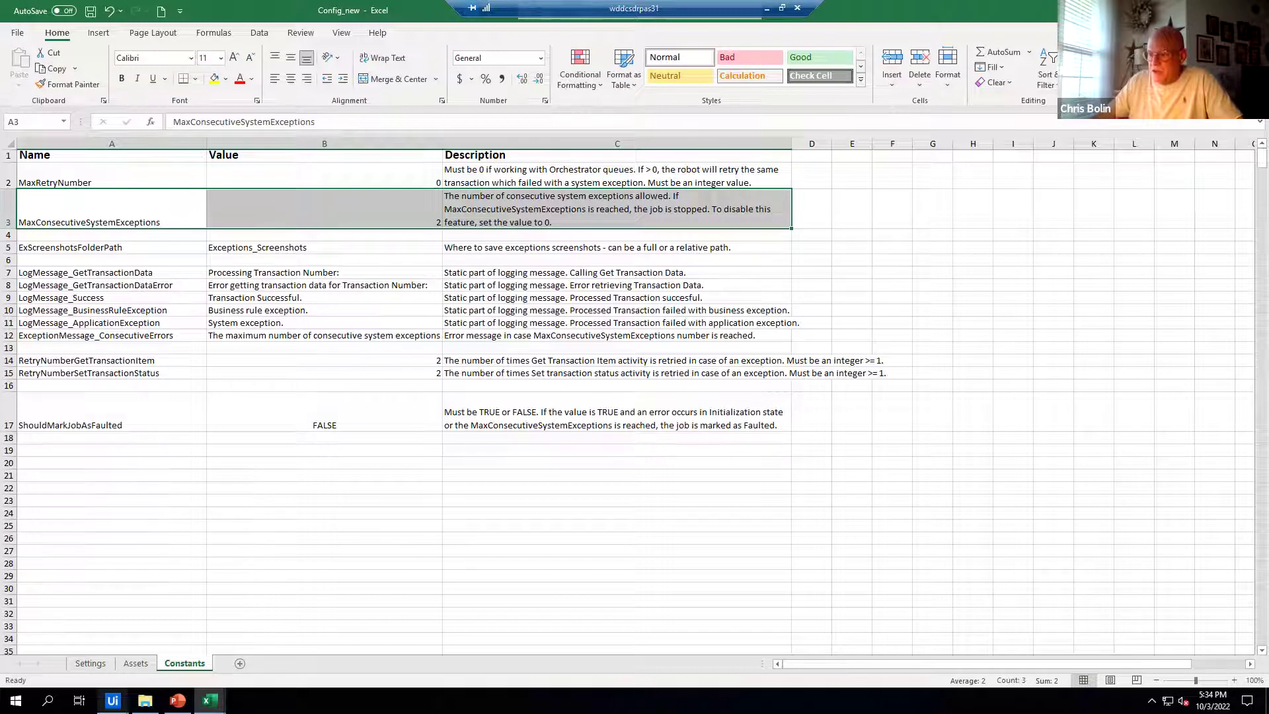
Switch to the DemoReFramework project in UiPath Studio, return to the Main state machine, and trace the System Exception transition from Process Transaction to Initialization
mouse_move(112, 700)
click(211, 625)
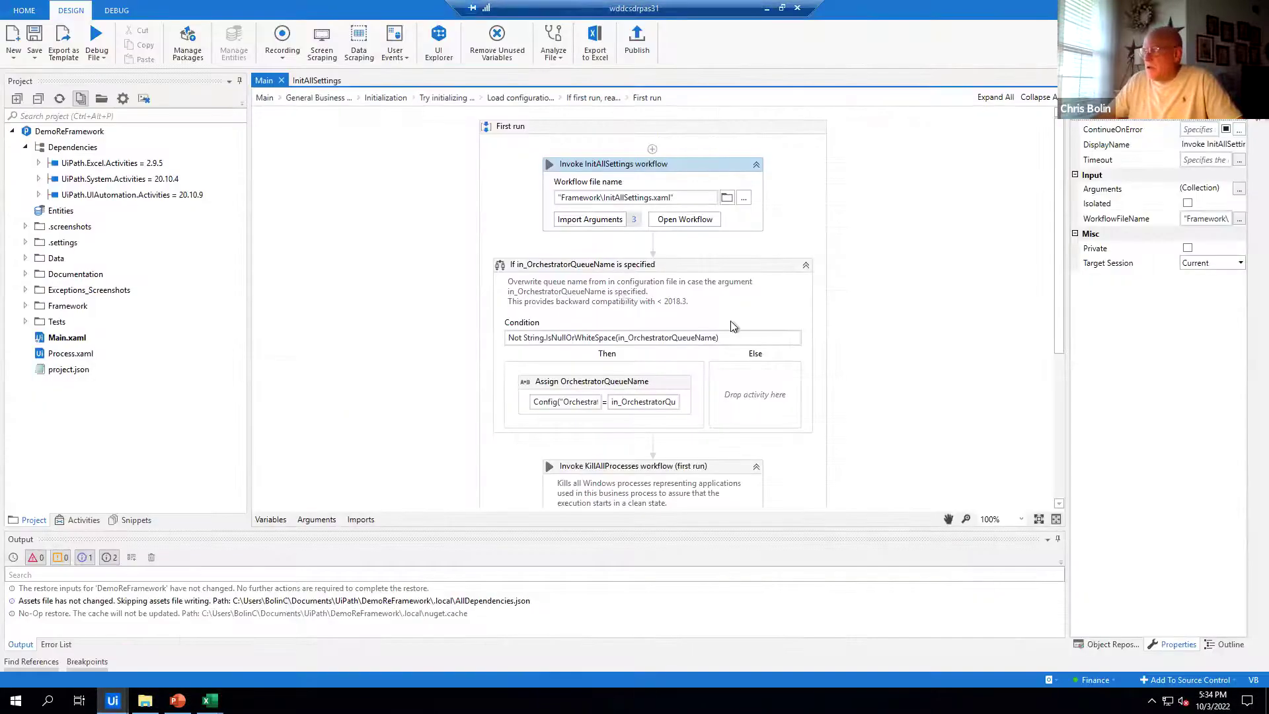
click(264, 98)
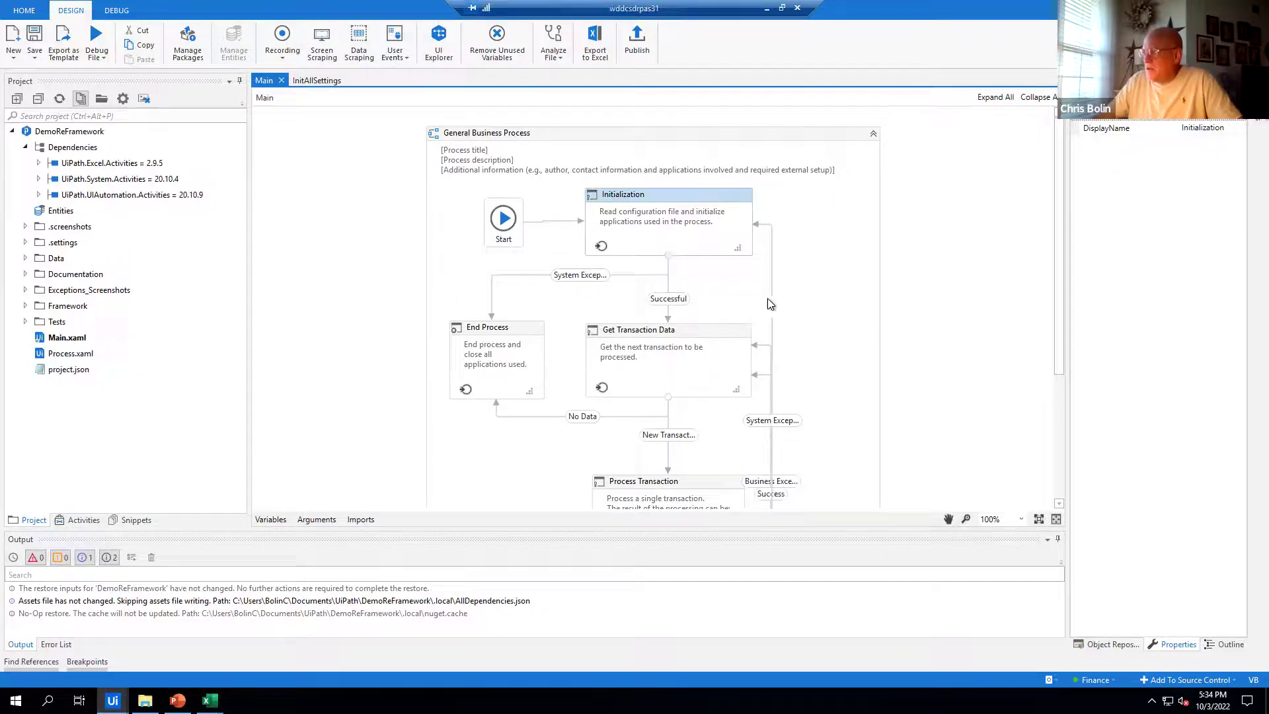
click(771, 306)
scroll(937, 303, down, 1)
scroll(937, 303, down, 3)
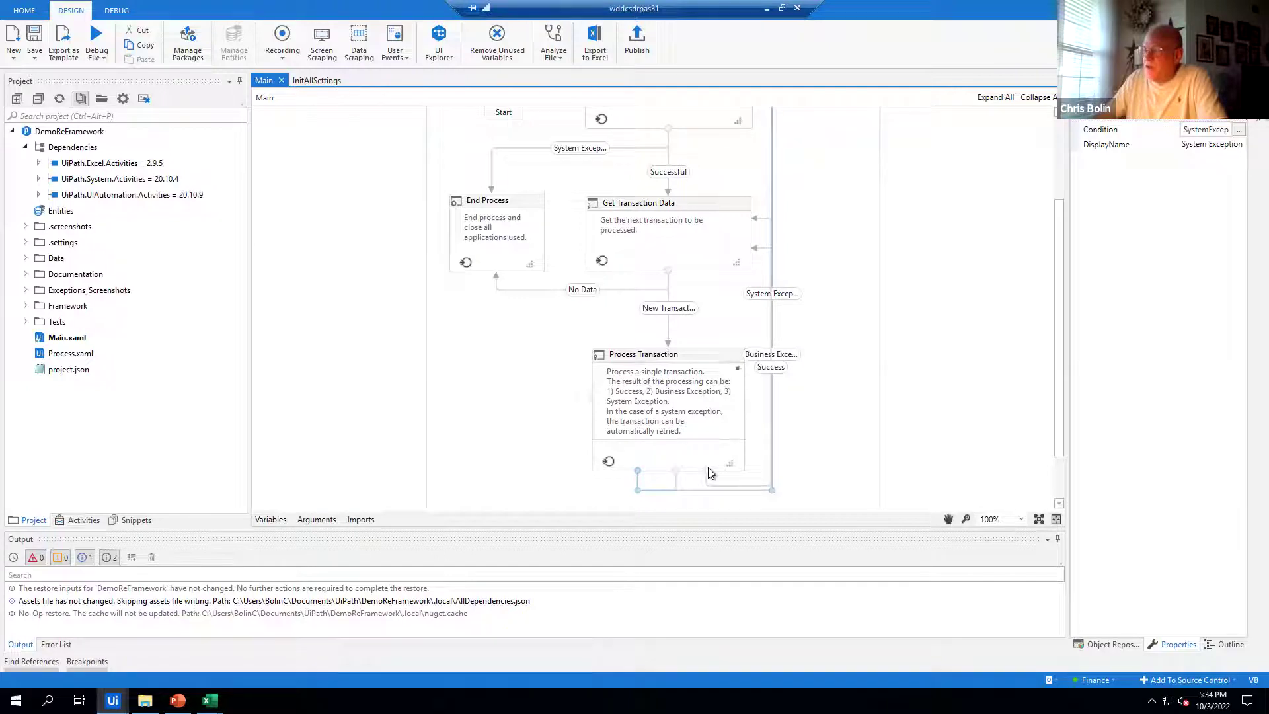
scroll(874, 400, up, 4)
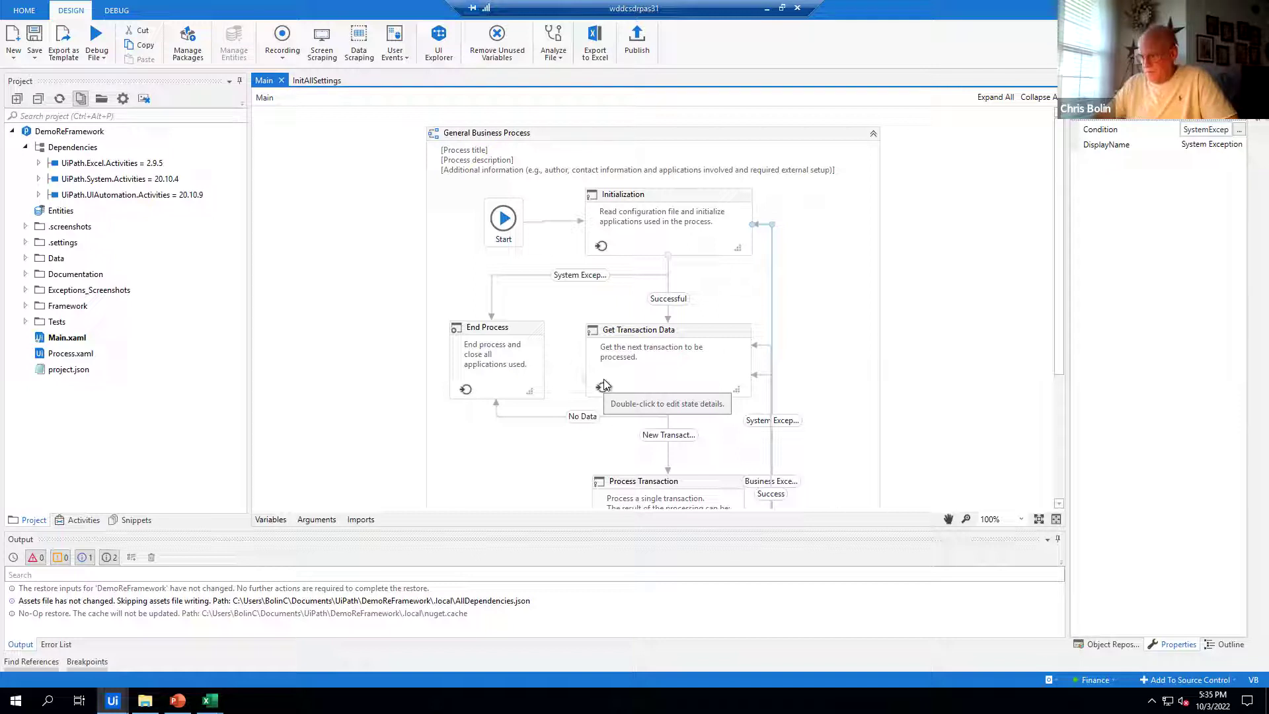
Switch to the PowerPoint presentation and show the Default Folder Structure slide, followed by the Configuration File slide
click(177, 700)
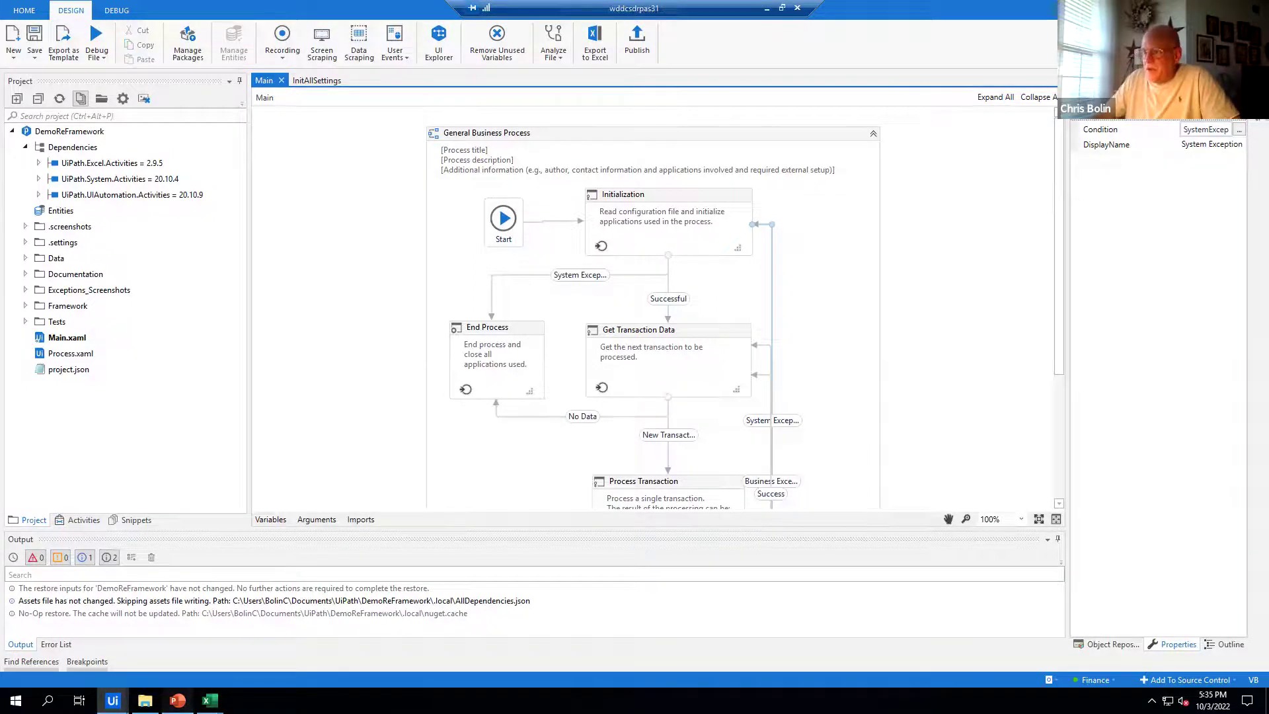
click(66, 374)
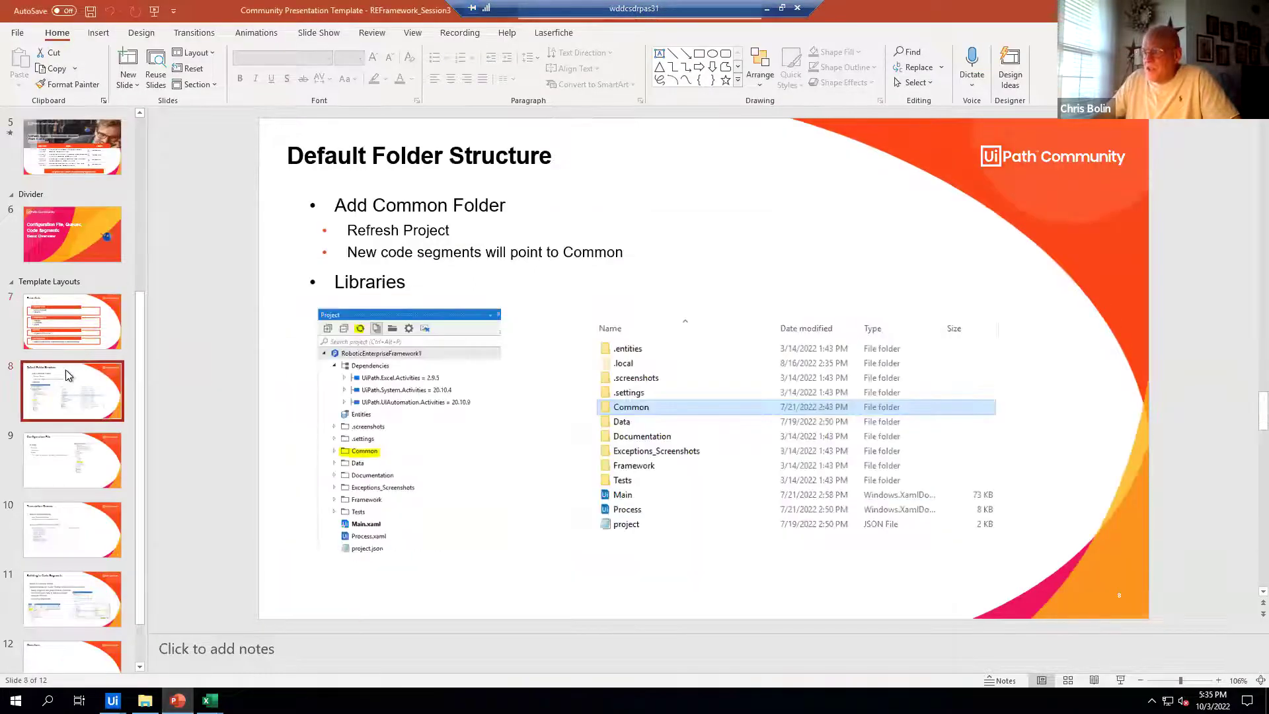
click(77, 455)
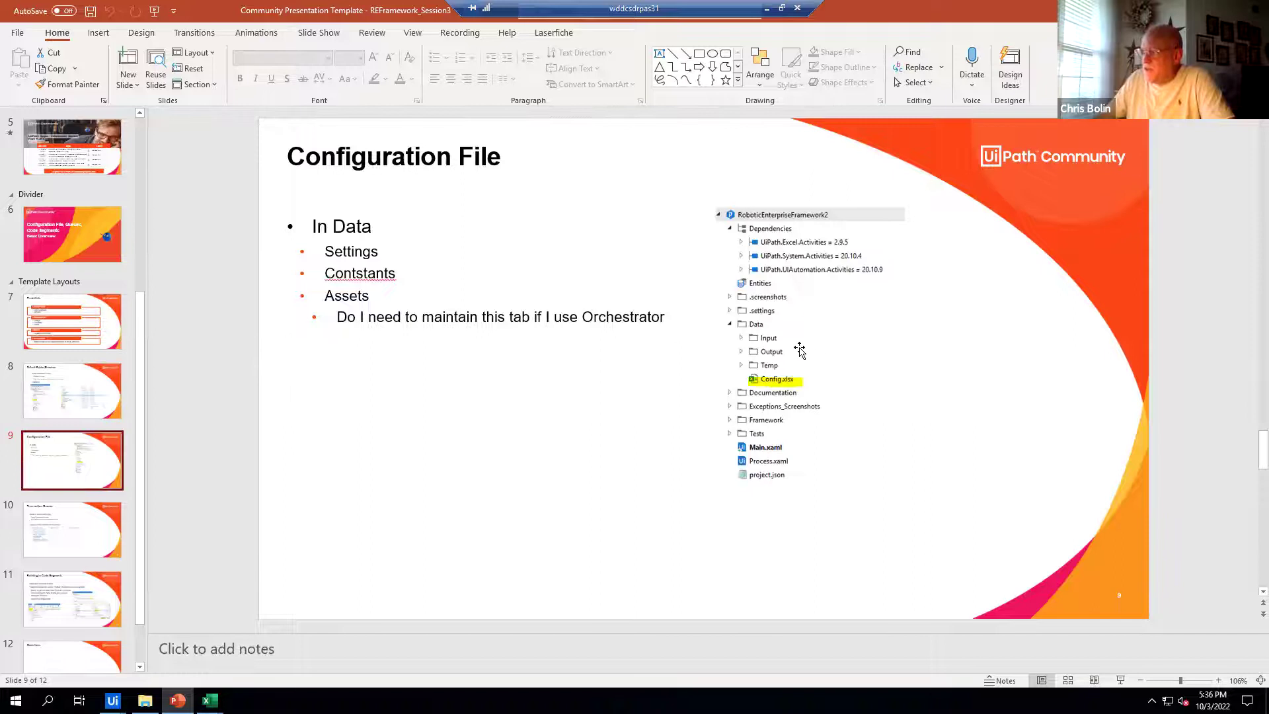
Switch back to DemoReFramework in UiPath Studio and expand the project's Data folder to show Config.xlsx
mouse_move(112, 700)
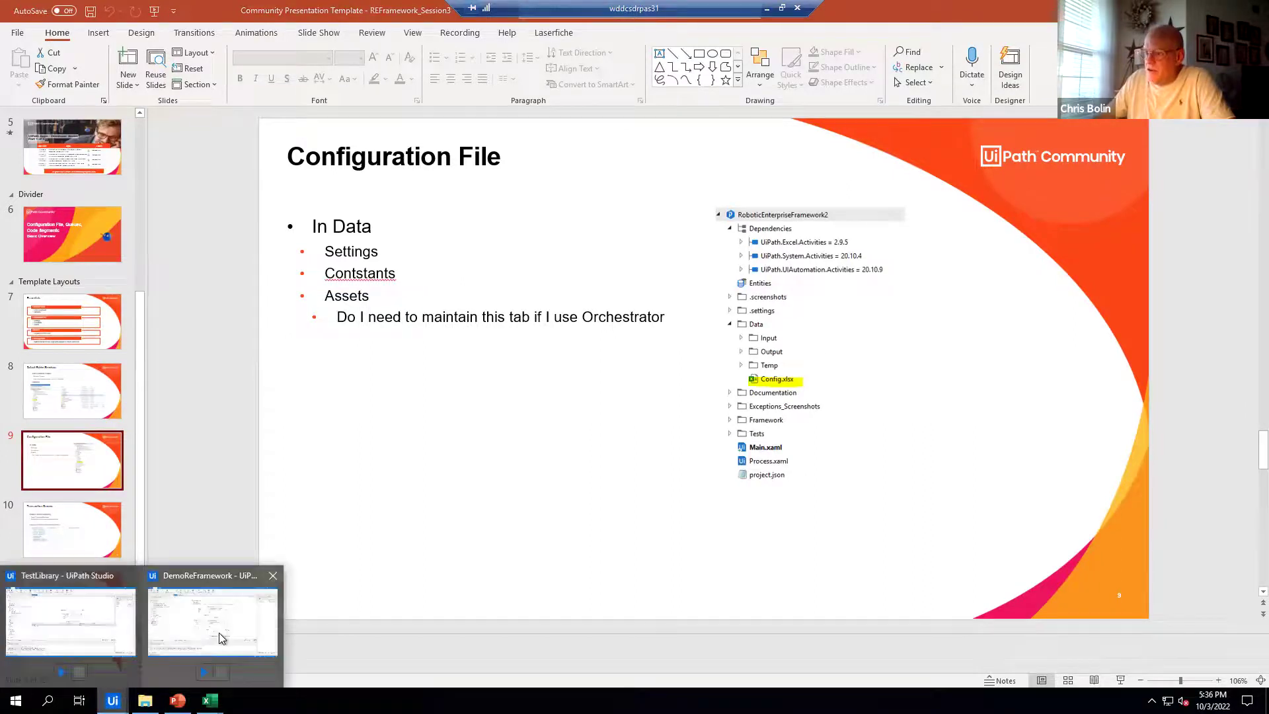
click(217, 637)
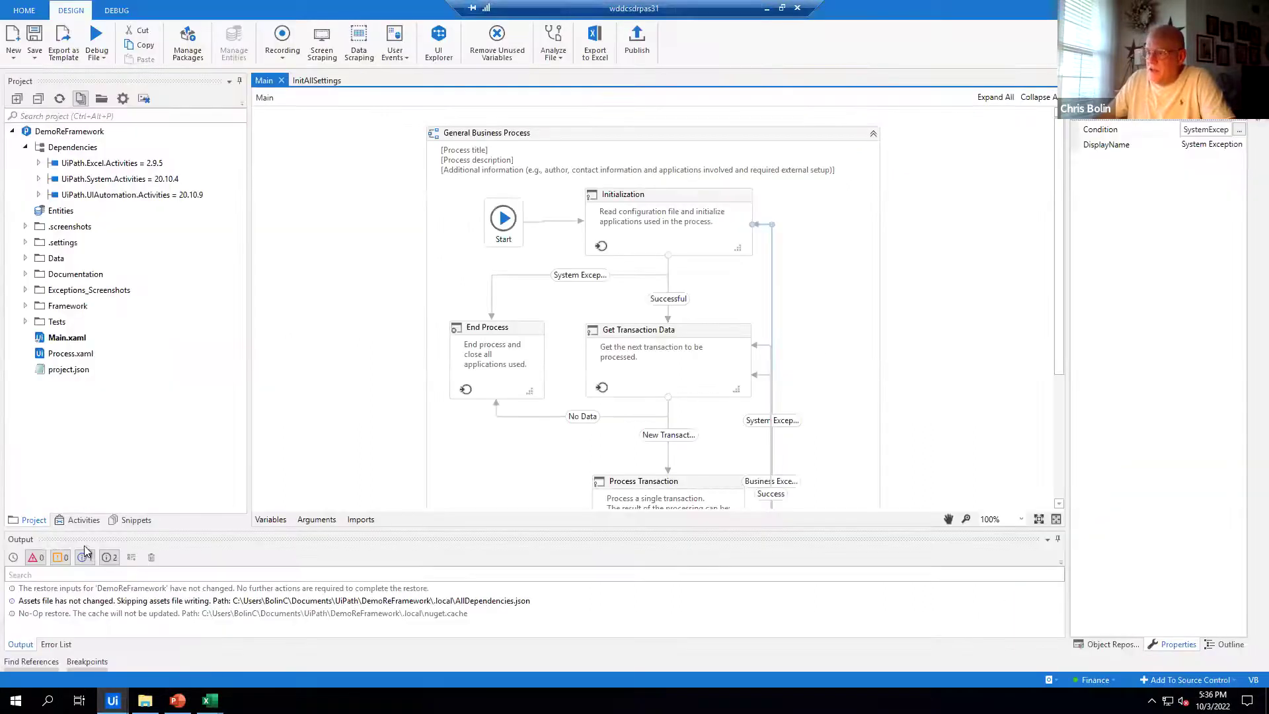
click(24, 259)
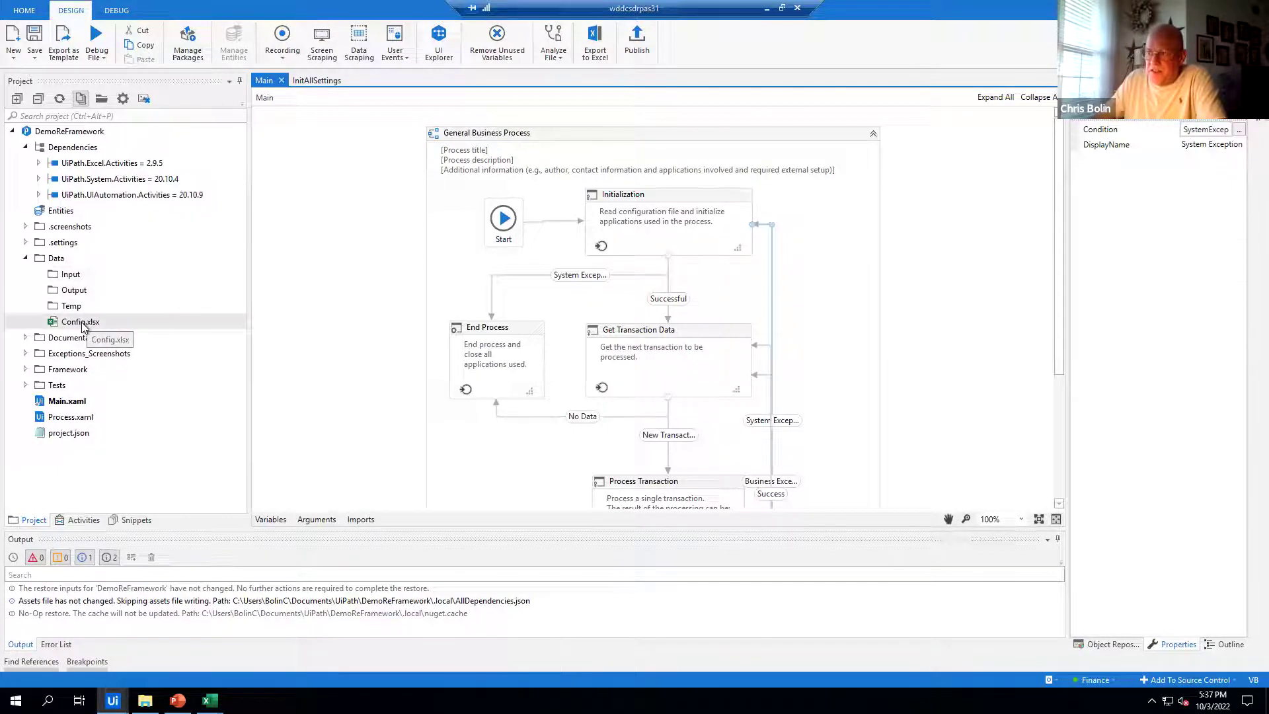
Open the Initialization state and view the arguments passed to the invoked InitAllApplications workflow, leaving them unmodified
double_click(690, 244)
scroll(812, 242, down, 4)
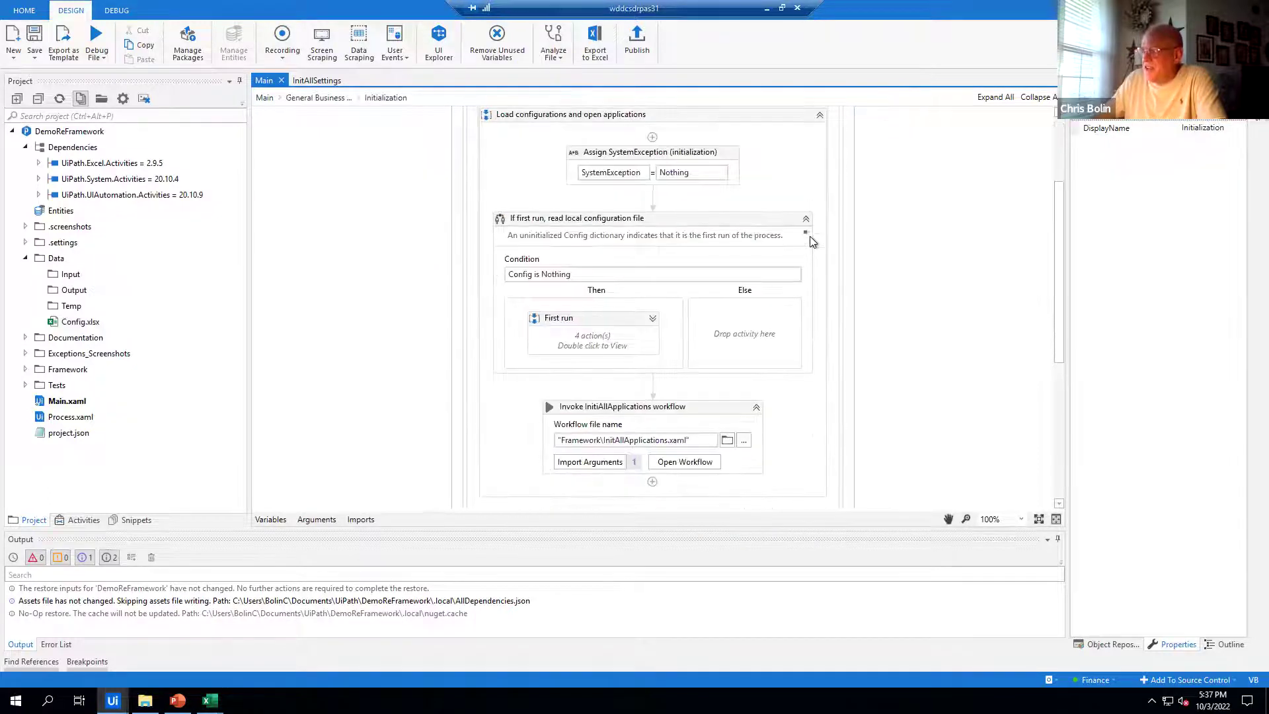
scroll(632, 414, up, 1)
scroll(581, 383, down, 4)
click(592, 367)
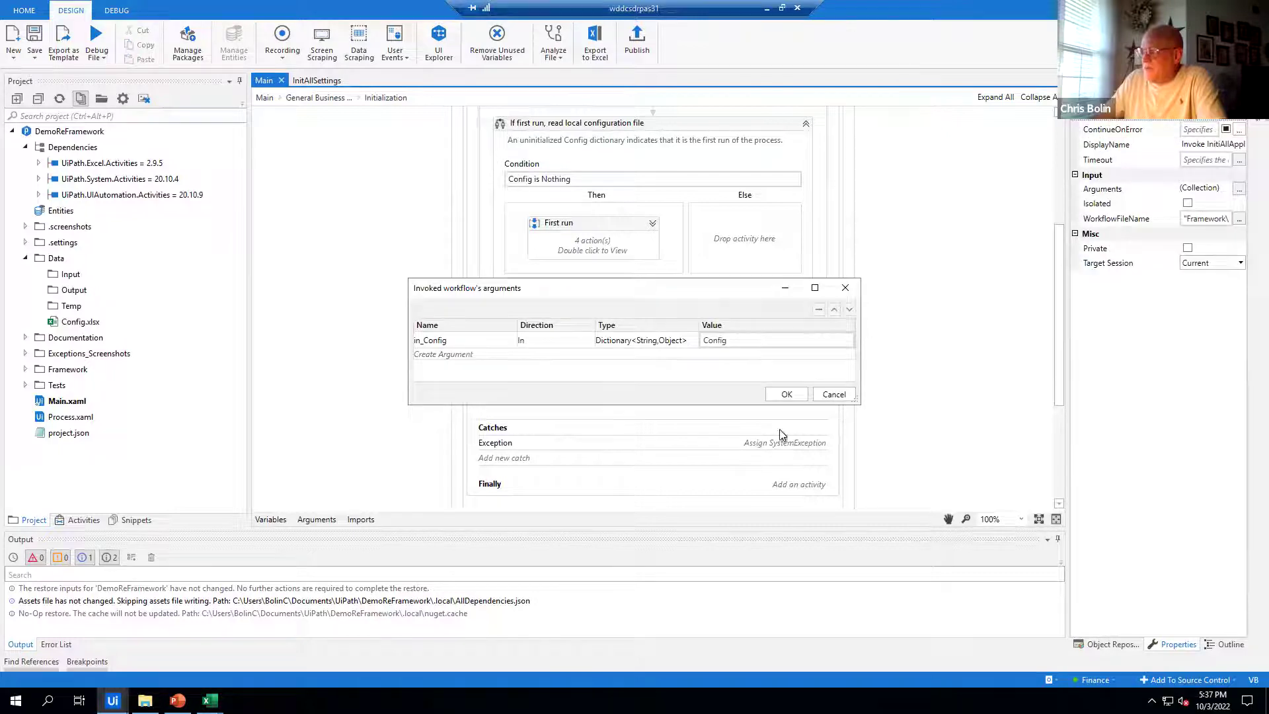
click(838, 395)
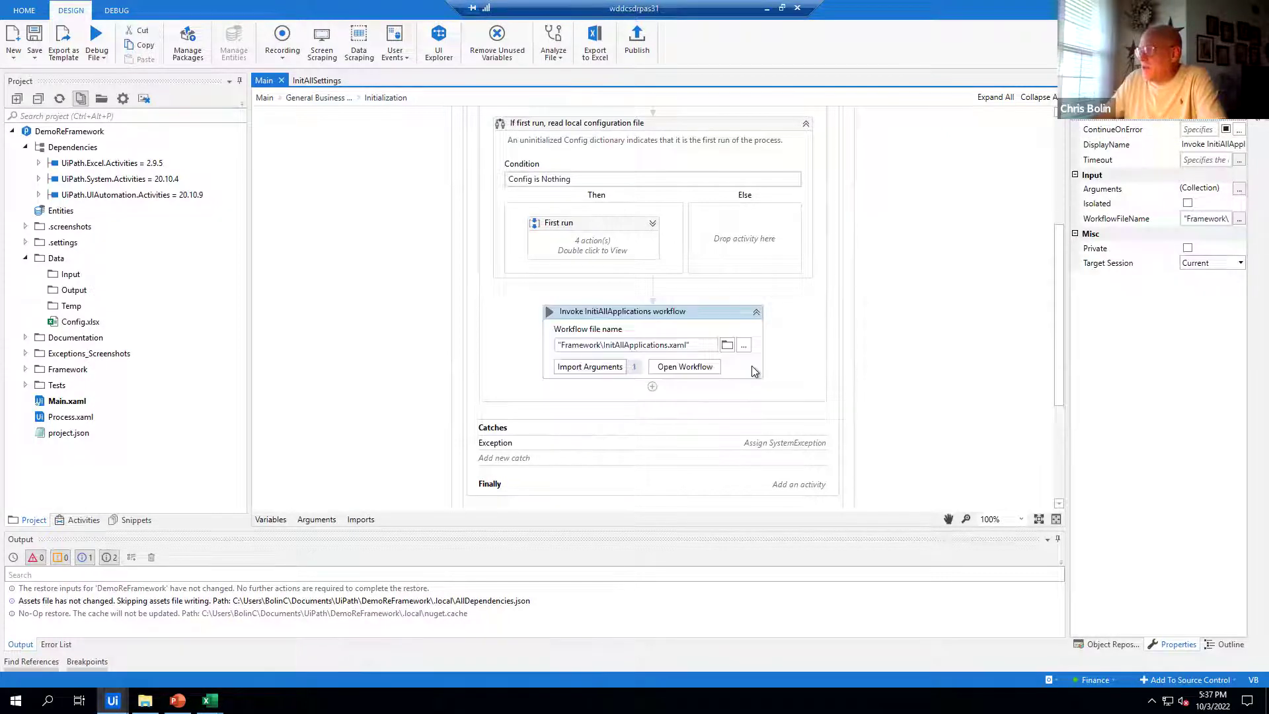
Open the First run sequence, view the arguments of the invoked InitAllSettings workflow, and review the activities that follow it
scroll(661, 317, up, 1)
double_click(608, 280)
scroll(851, 300, down, 5)
scroll(850, 300, up, 3)
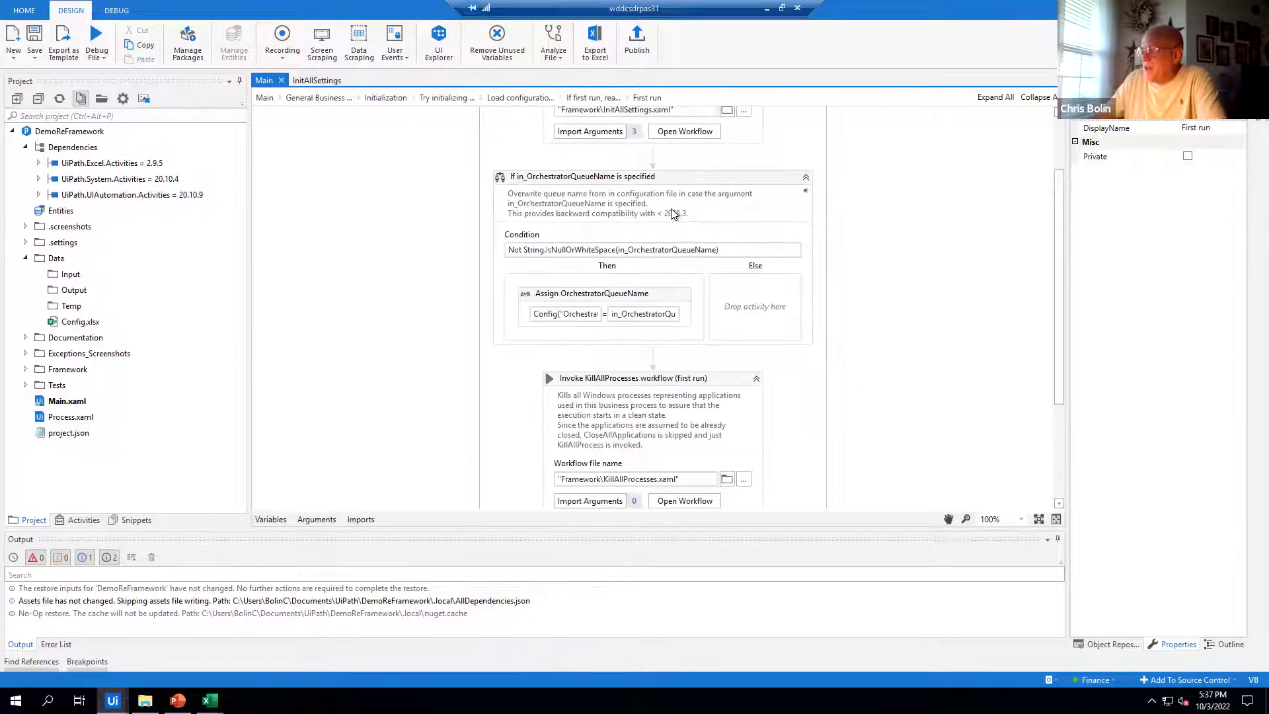
scroll(671, 212, up, 1)
click(590, 194)
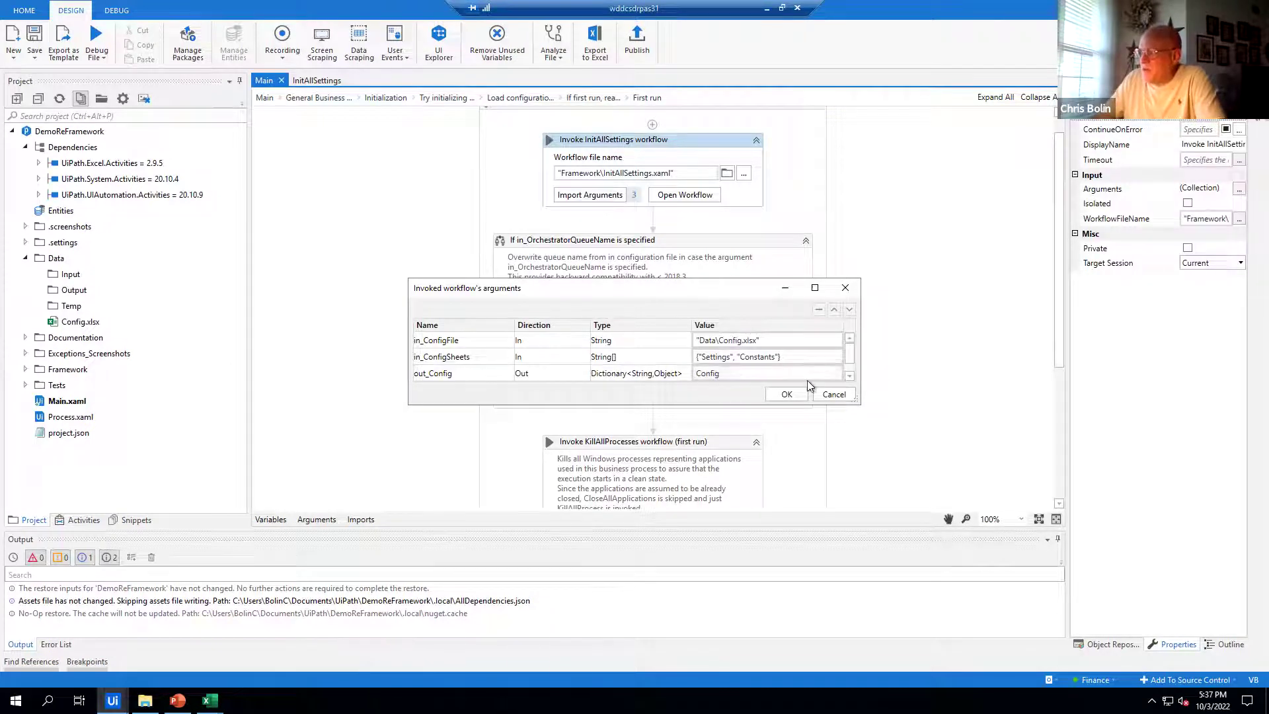
click(832, 395)
scroll(863, 386, down, 2)
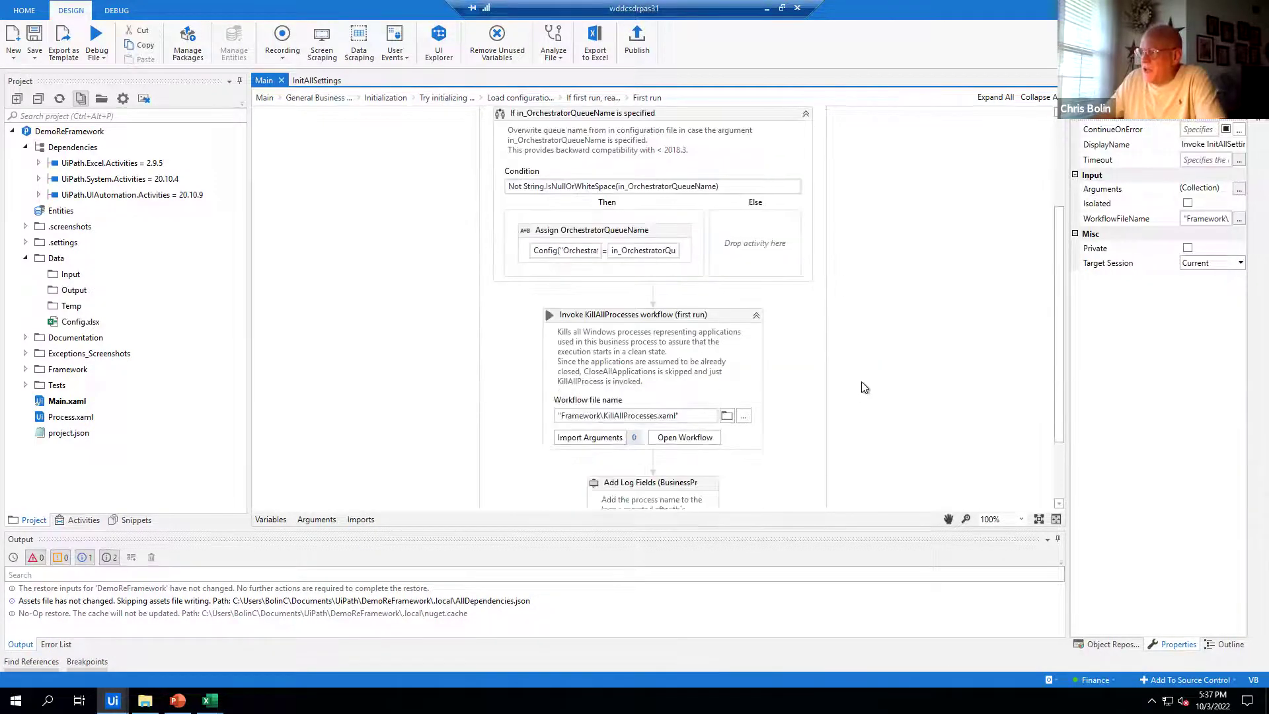
scroll(865, 387, down, 2)
scroll(791, 311, up, 2)
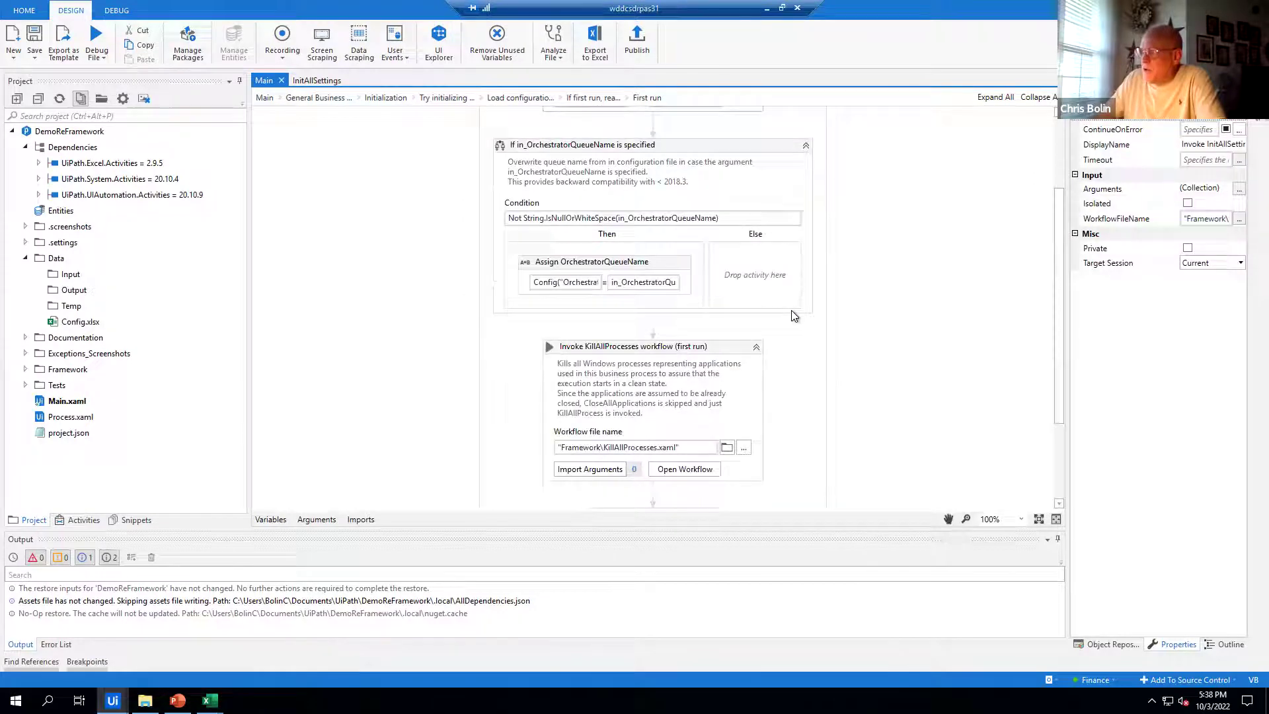
scroll(791, 310, up, 2)
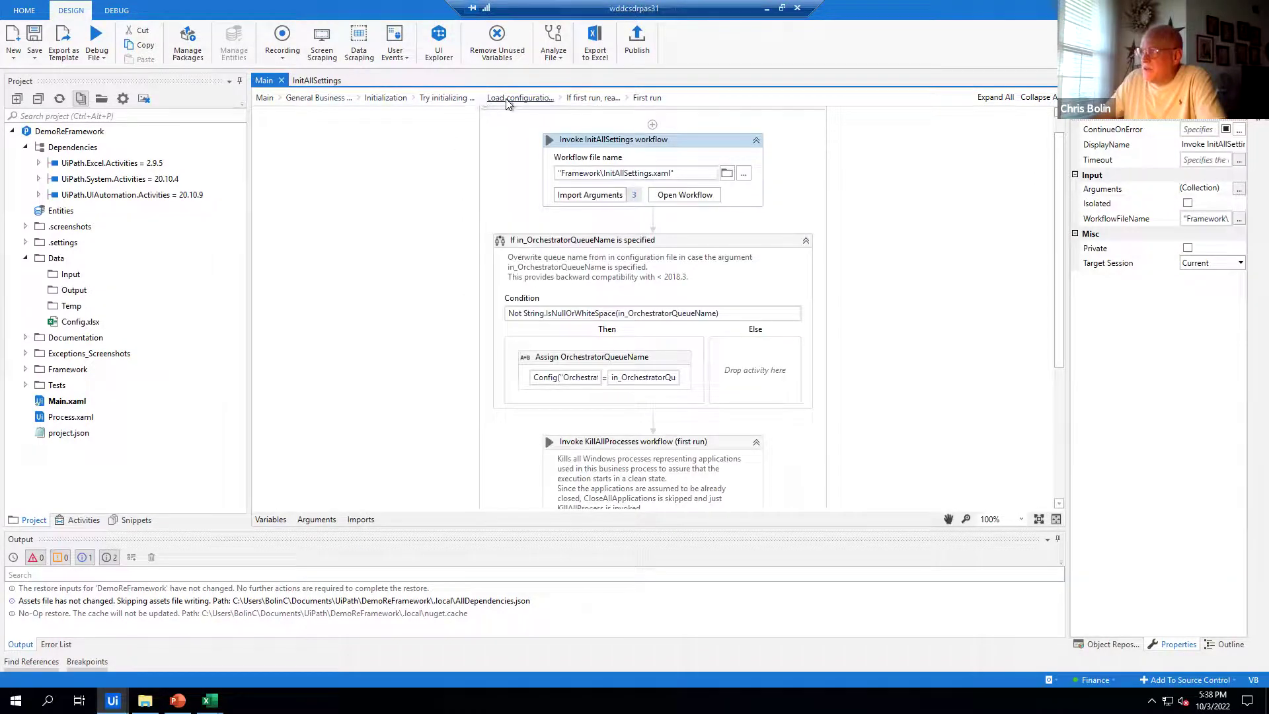
Return to the Initialization state and check how the Config dictionary is passed to the InitAllApplications workflow
click(381, 99)
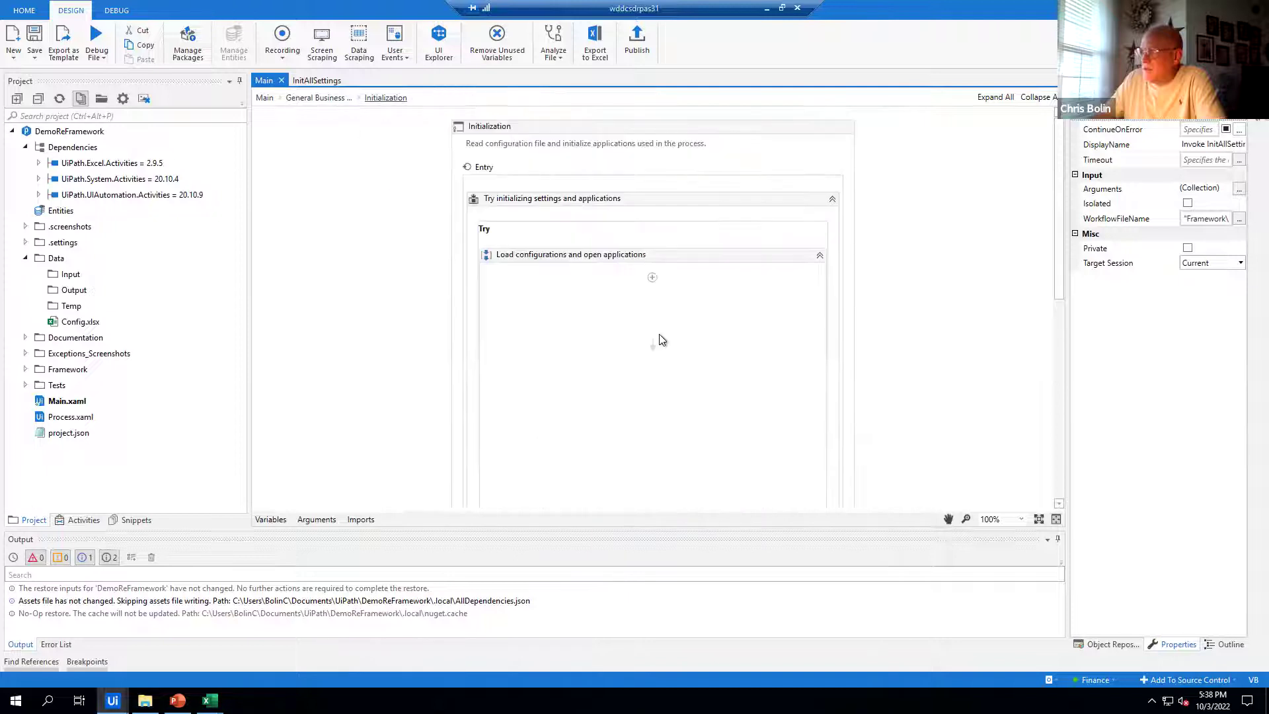
scroll(799, 319, down, 3)
click(595, 412)
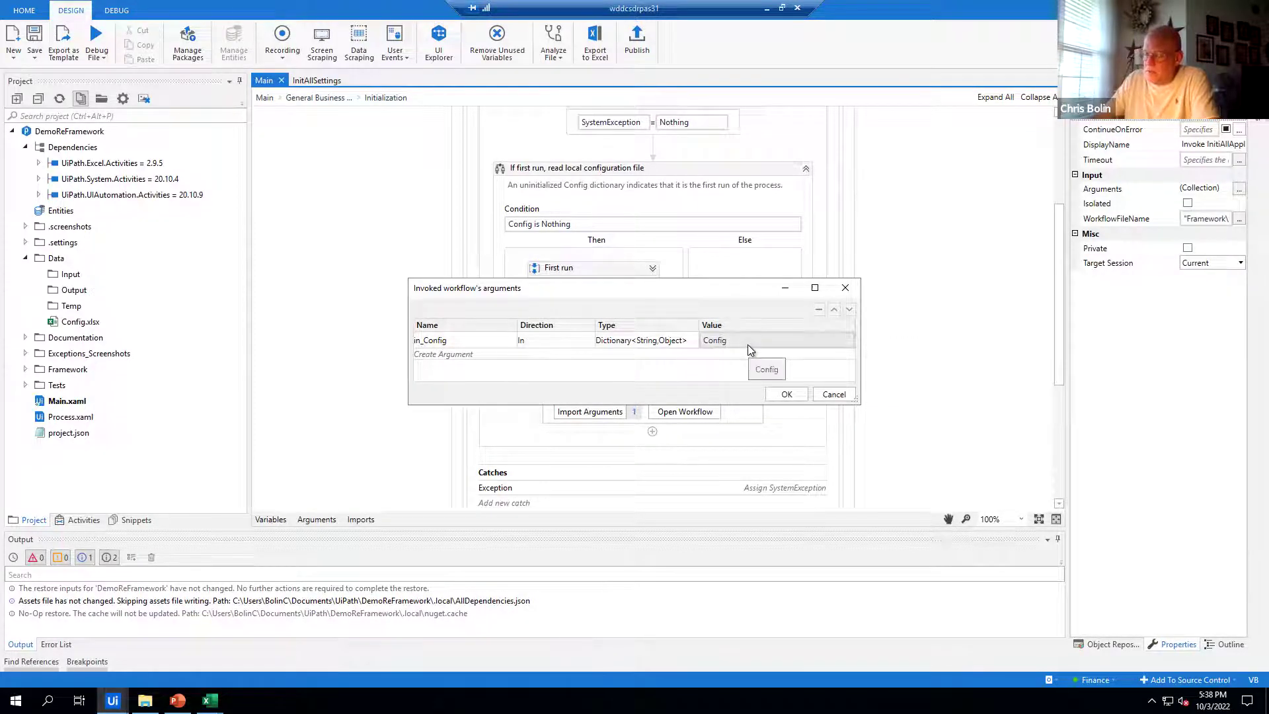
click(786, 394)
Switch to the PowerPoint presentation and show the Transaction Queues slide
click(178, 700)
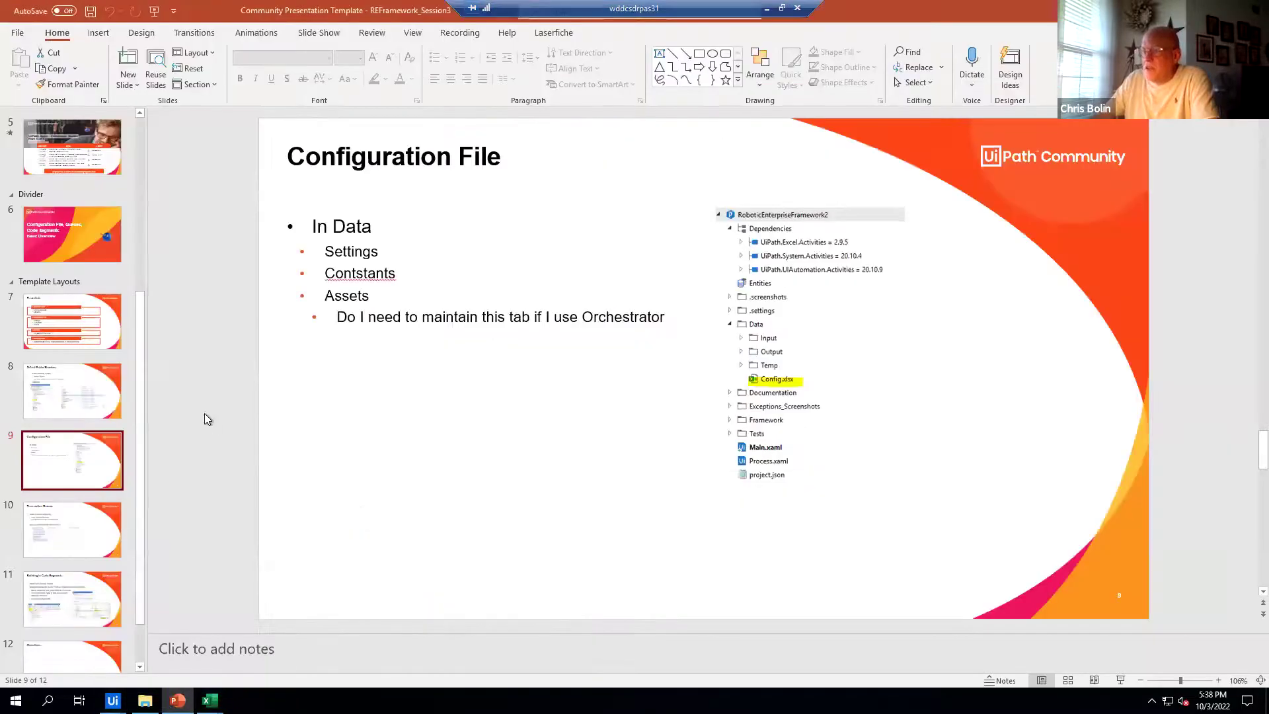
click(106, 526)
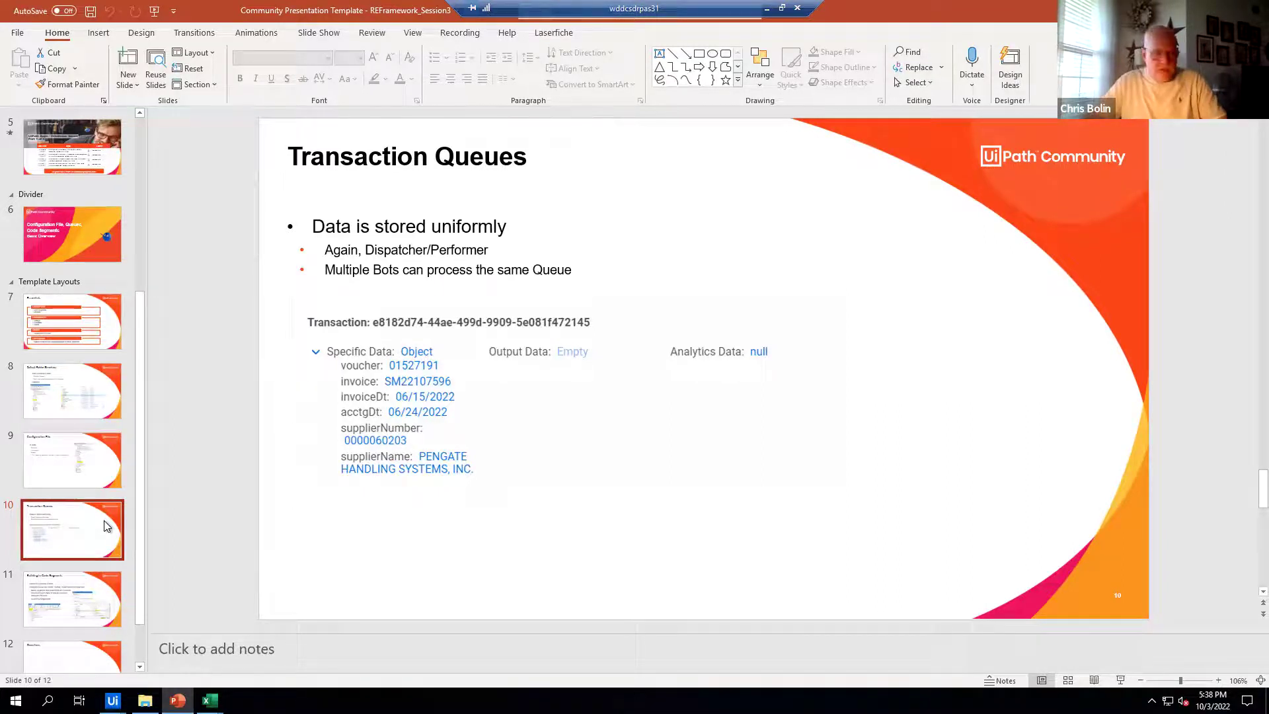
click(241, 458)
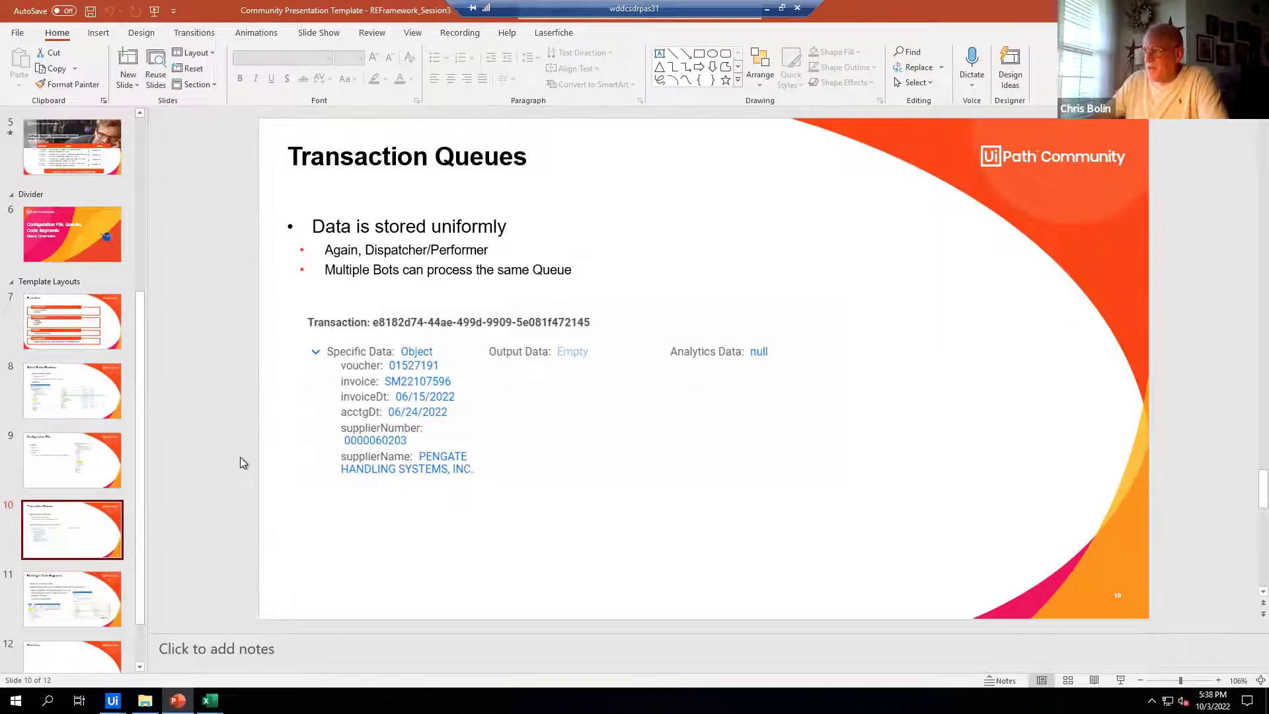